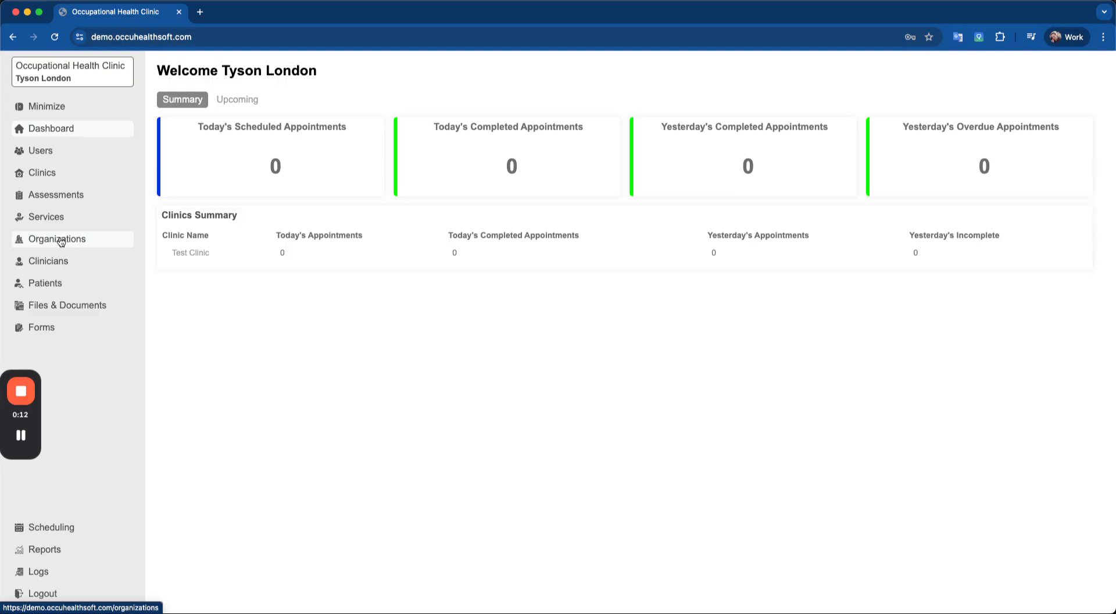
Step: Open the patient list of the Acme Inc. organization
left_click(61, 240)
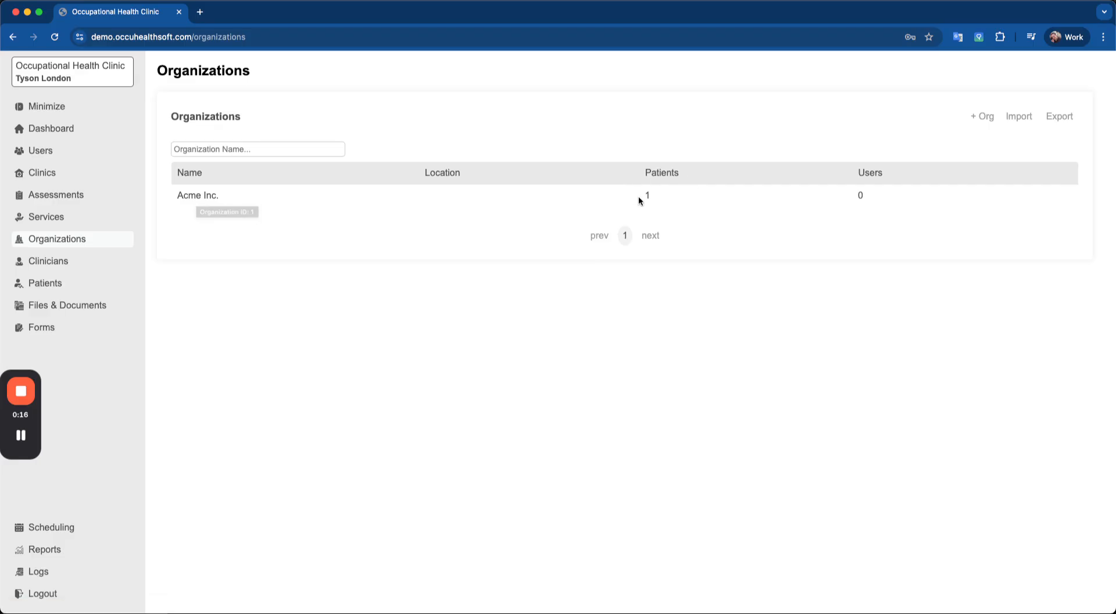
left_click(201, 195)
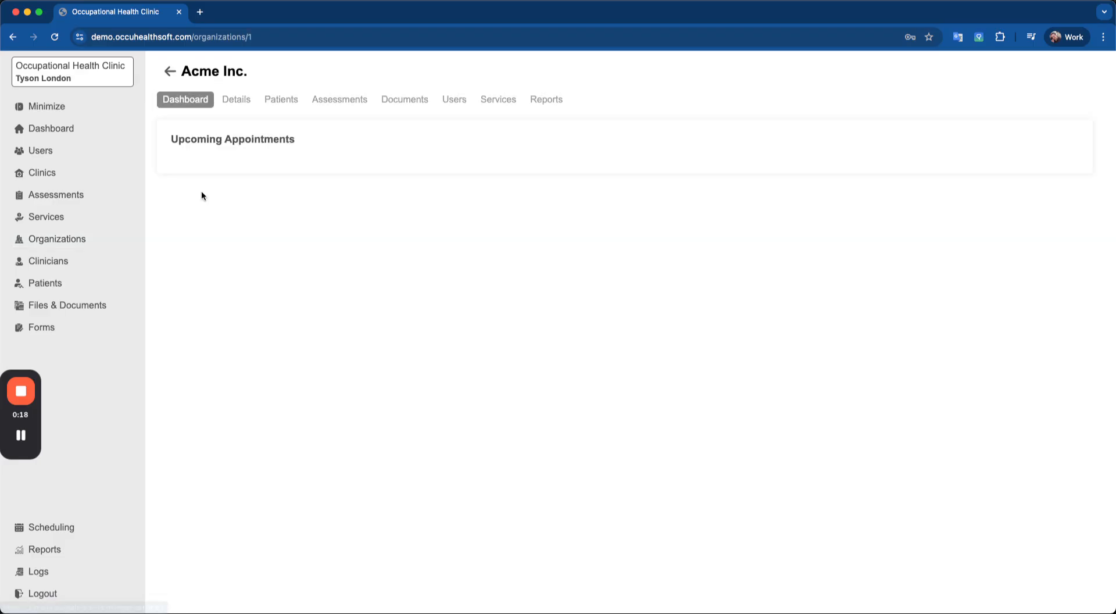
left_click(281, 101)
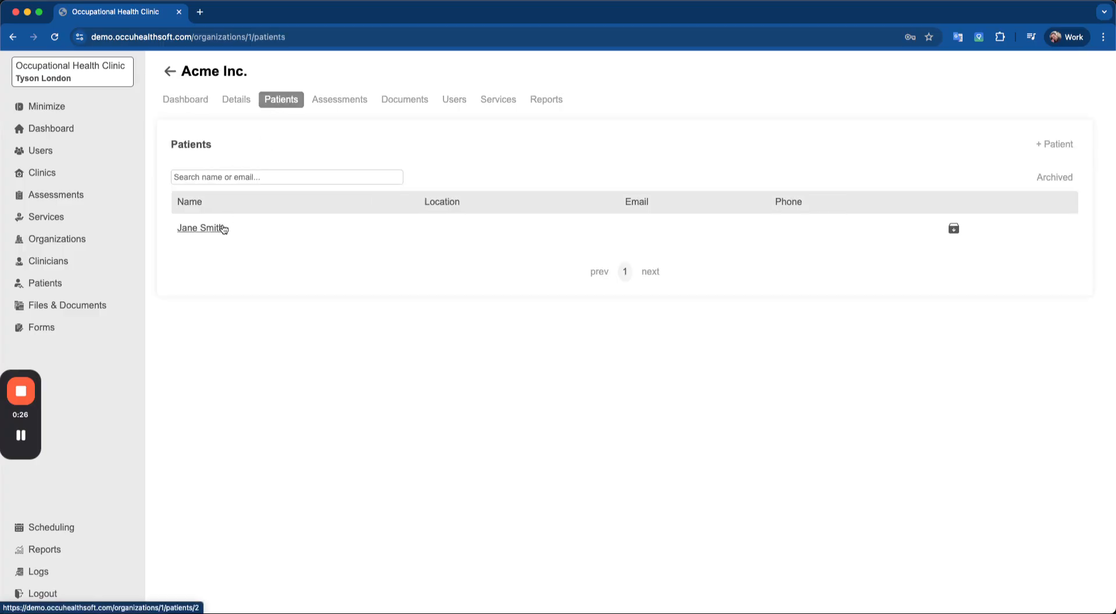
Step: Create a new Acme Inc. patient with only the patient's first and last name filled in
left_click(1054, 144)
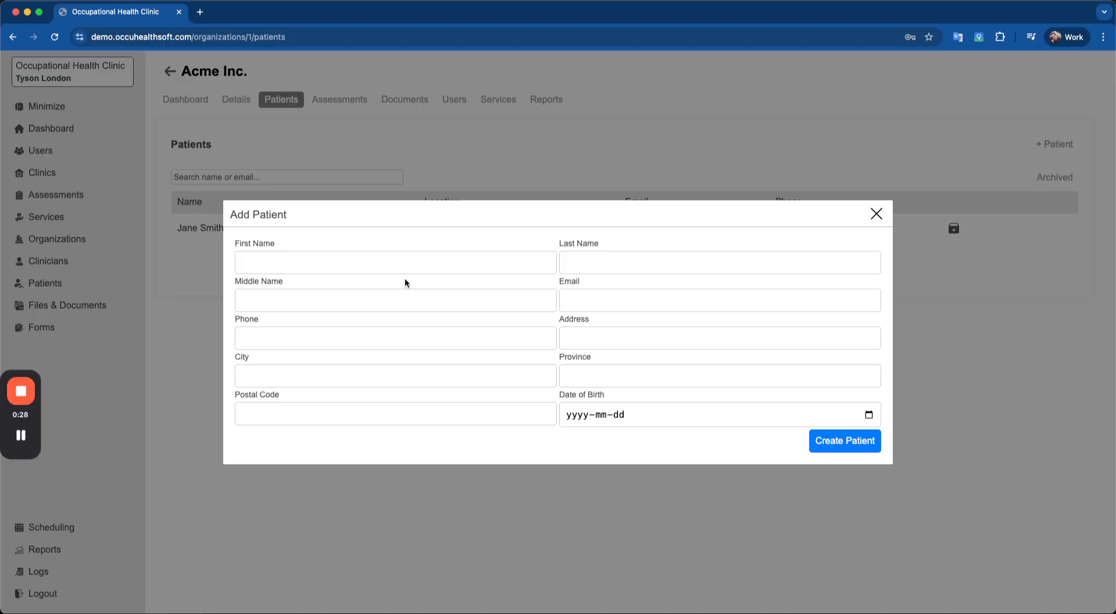
left_click(321, 260)
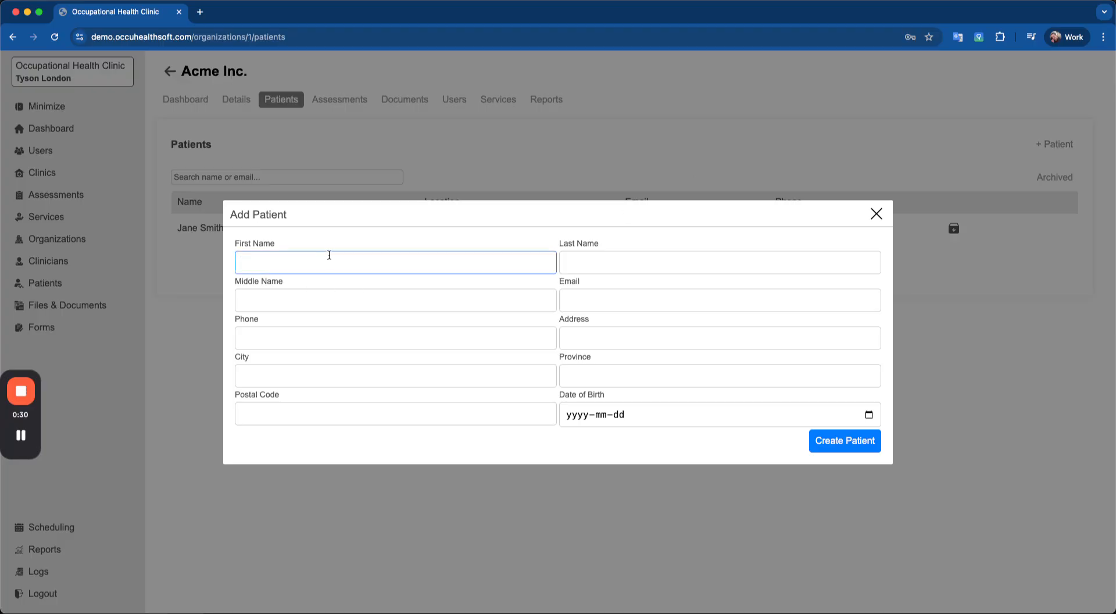
type("Bob Smi")
key("Tab")
type("Smi")
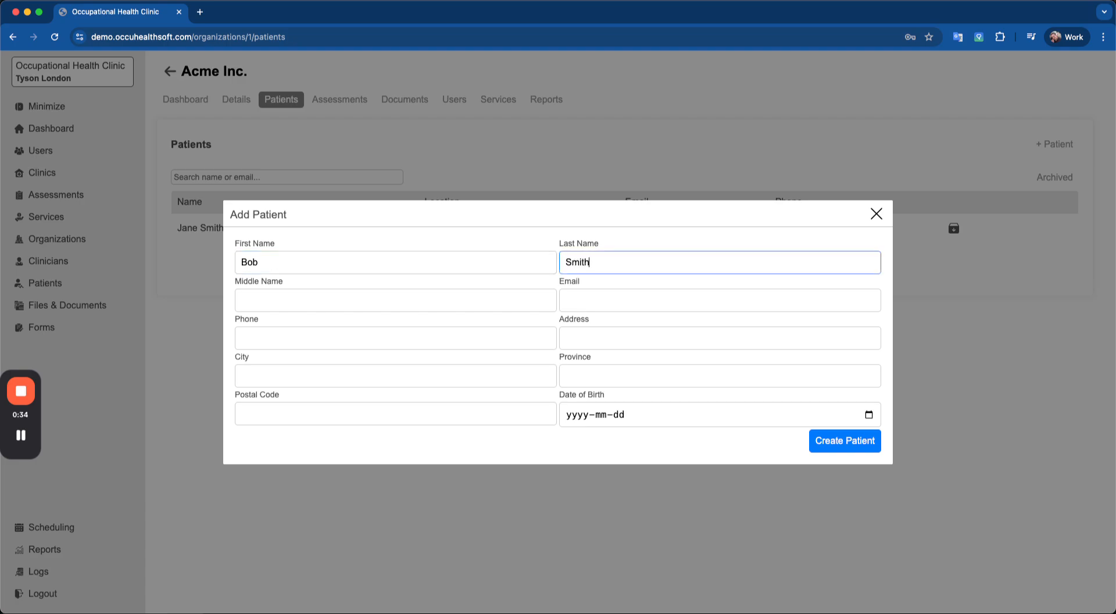
left_click(603, 299)
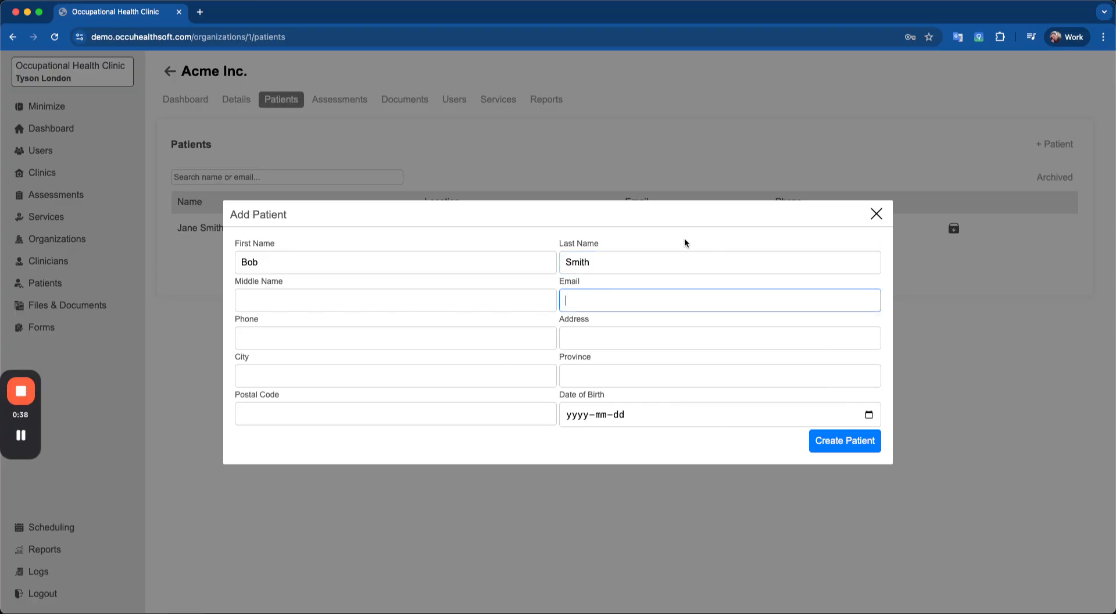
left_click(842, 443)
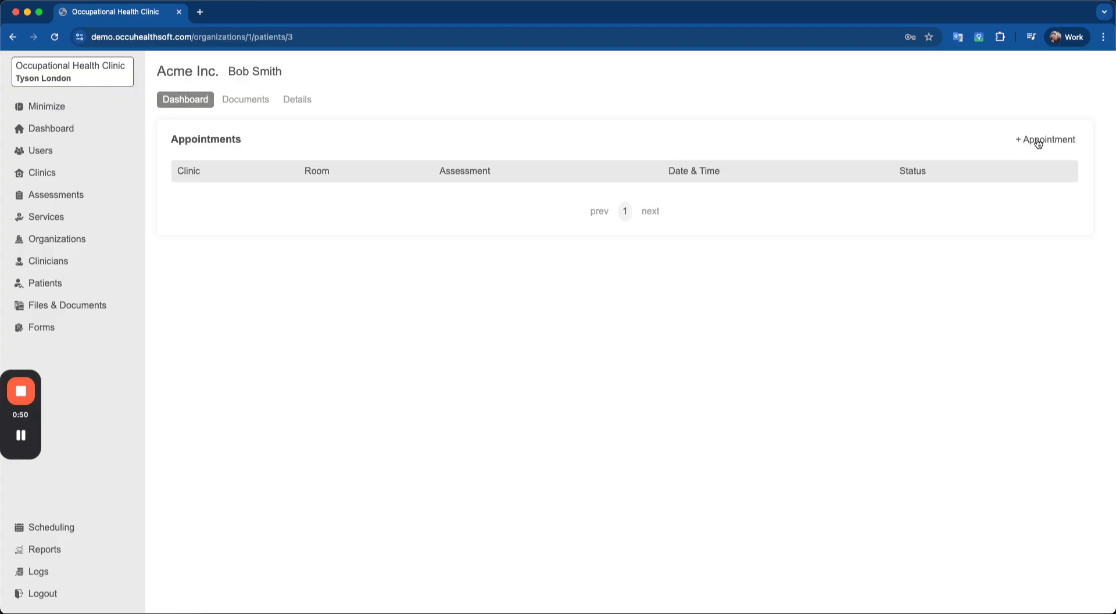
Step: Start a Test Clinic appointment for the new patient with the Audiometric, Drug & Alcohol, Nurse Medical and Mask Fit assessments
left_click(1038, 142)
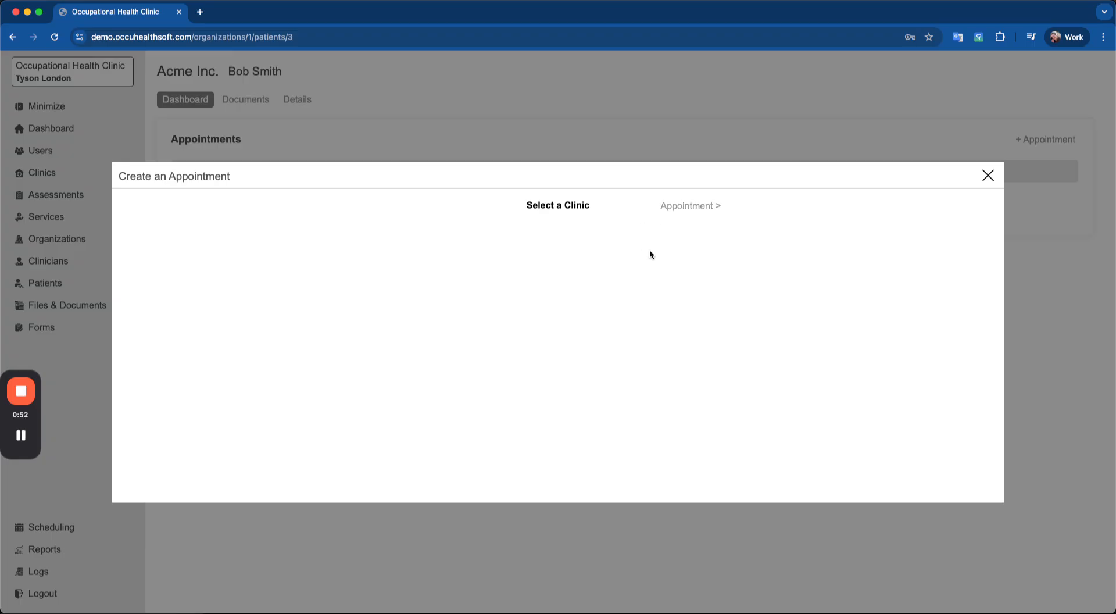
key("super+r")
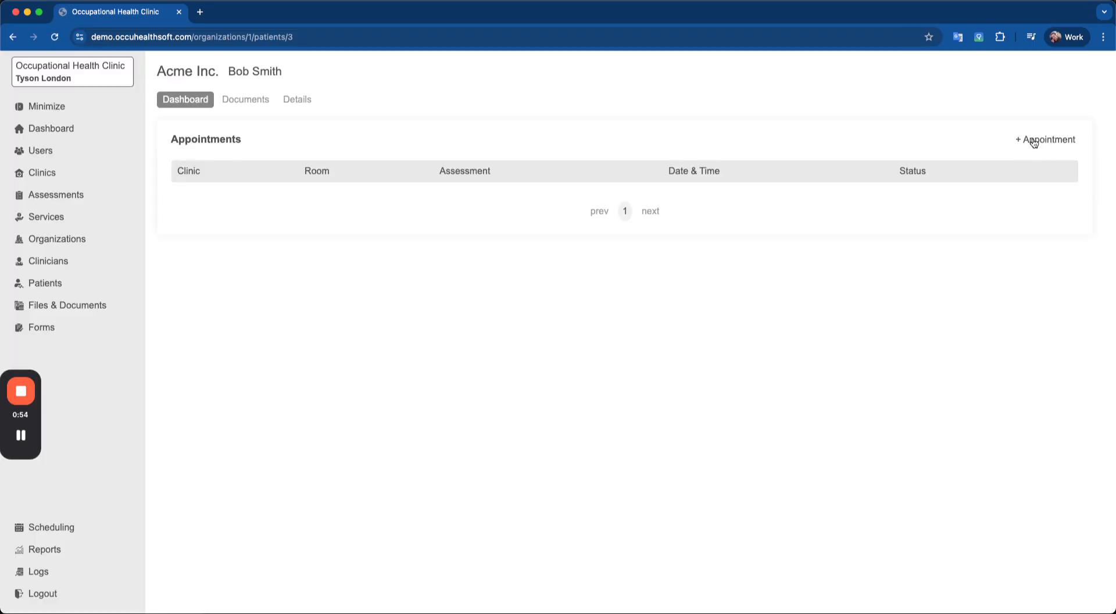
left_click(1040, 140)
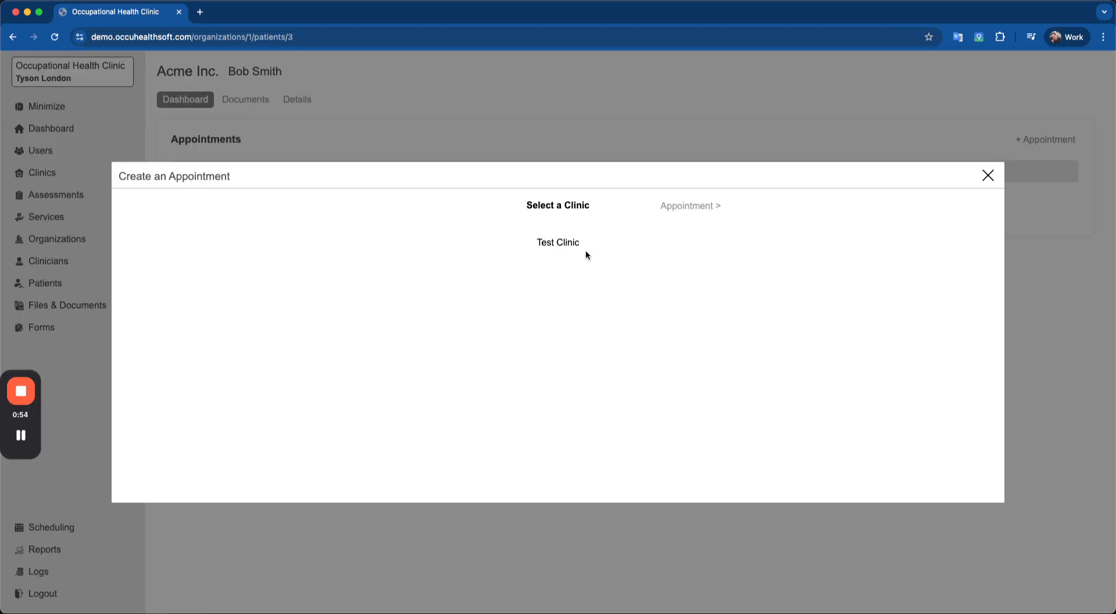
left_click(557, 244)
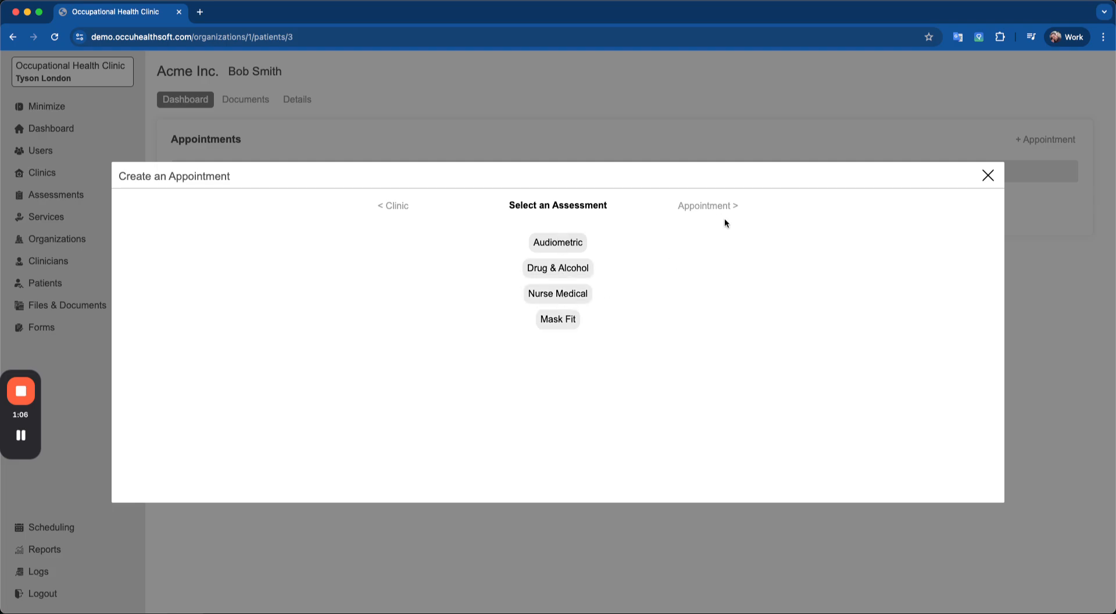
left_click(707, 215)
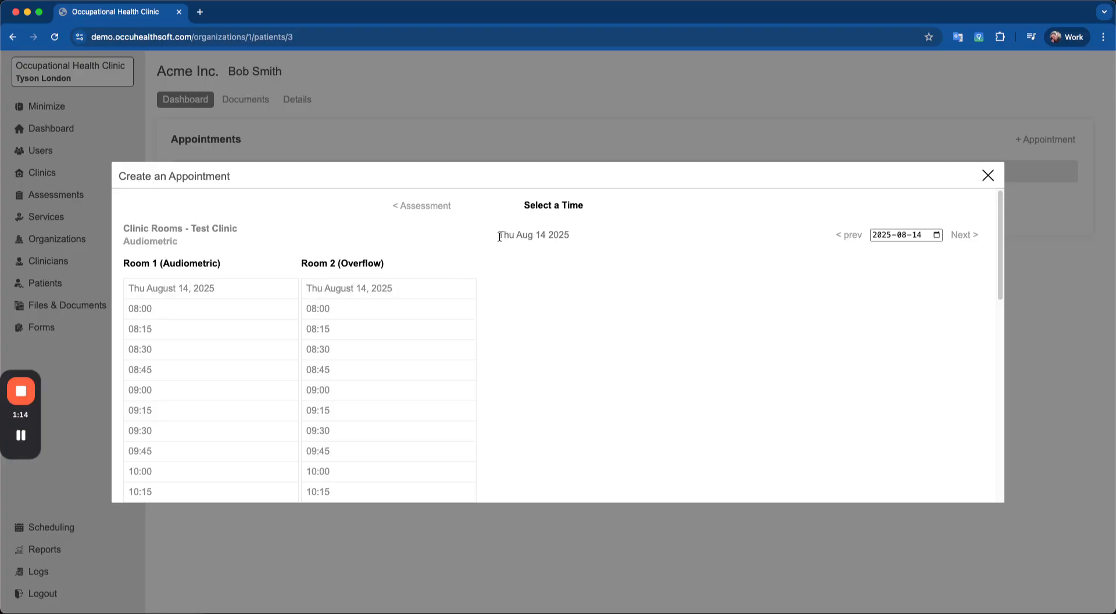
Step: Examine the Audiometric time slots in both clinic rooms, checking the following day and returning to August 14, 2025
left_click_drag(500, 236, 567, 236)
left_click(568, 236)
left_click(955, 235)
left_click(849, 236)
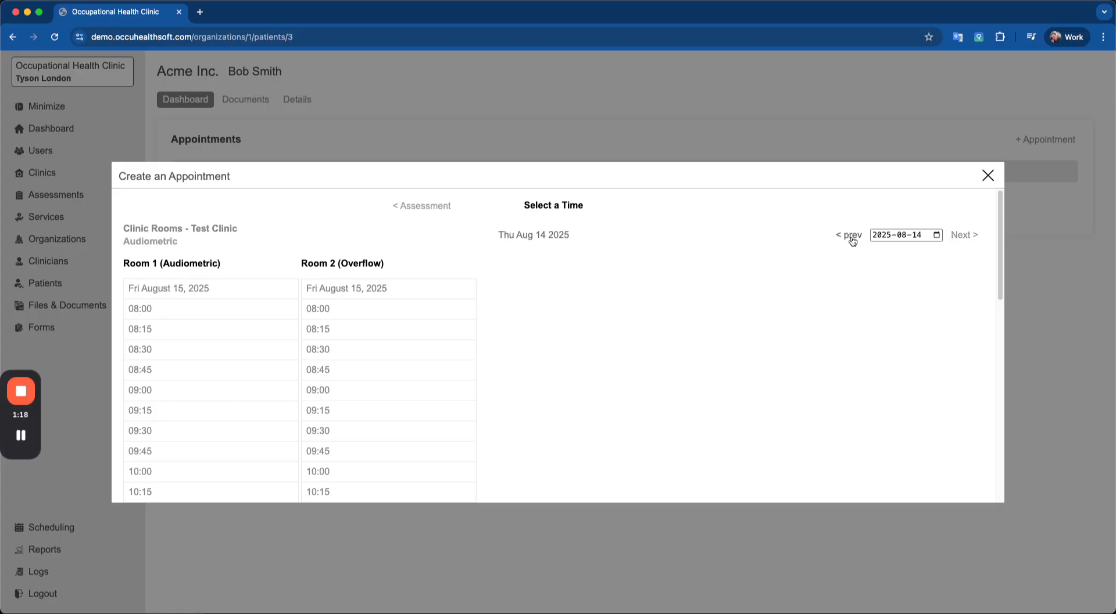
left_click(848, 236)
left_click(655, 115)
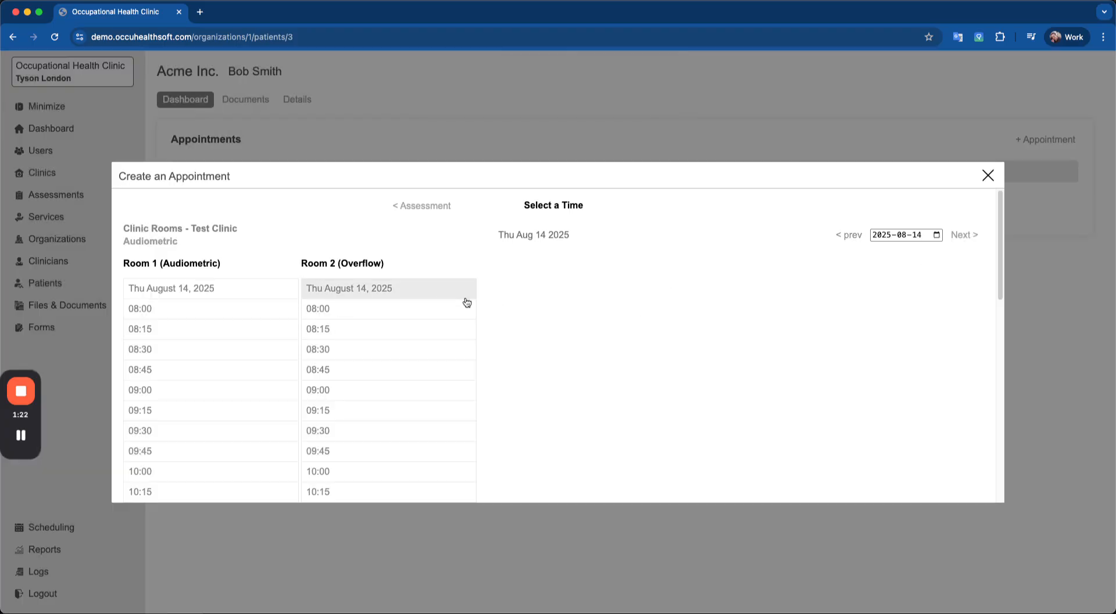
scroll(304, 351, "down", 3)
scroll(244, 262, "up", 4)
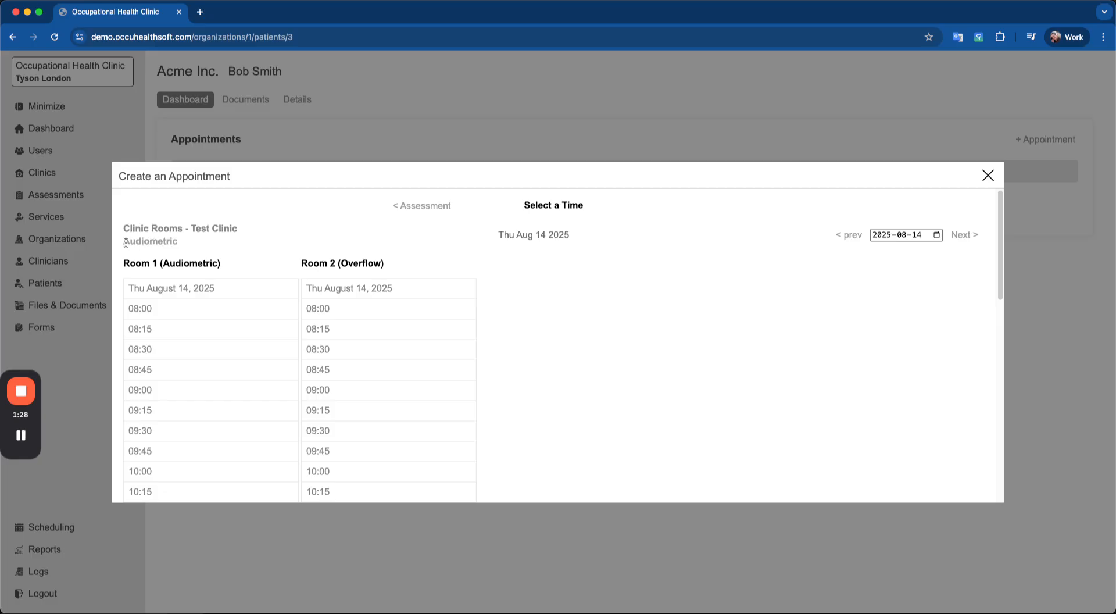
left_click_drag(123, 241, 189, 244)
left_click(209, 247)
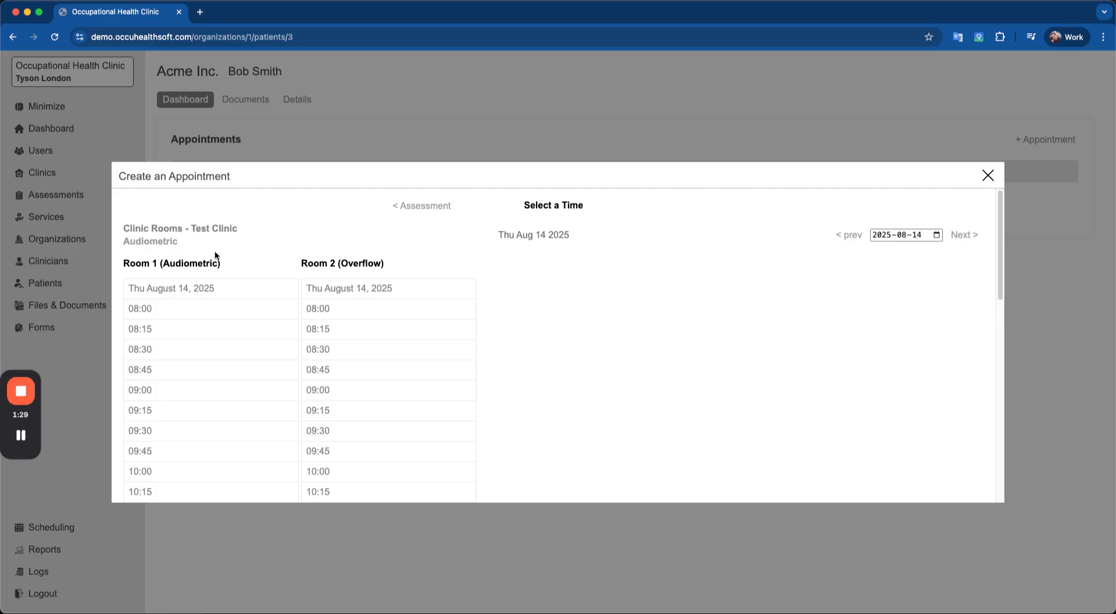
Step: Book the Audiometric assessment at 08:00 and the Drug & Alcohol assessment at 08:15 in Room 1 on August 14, 2025
left_click(191, 311)
left_click(660, 110)
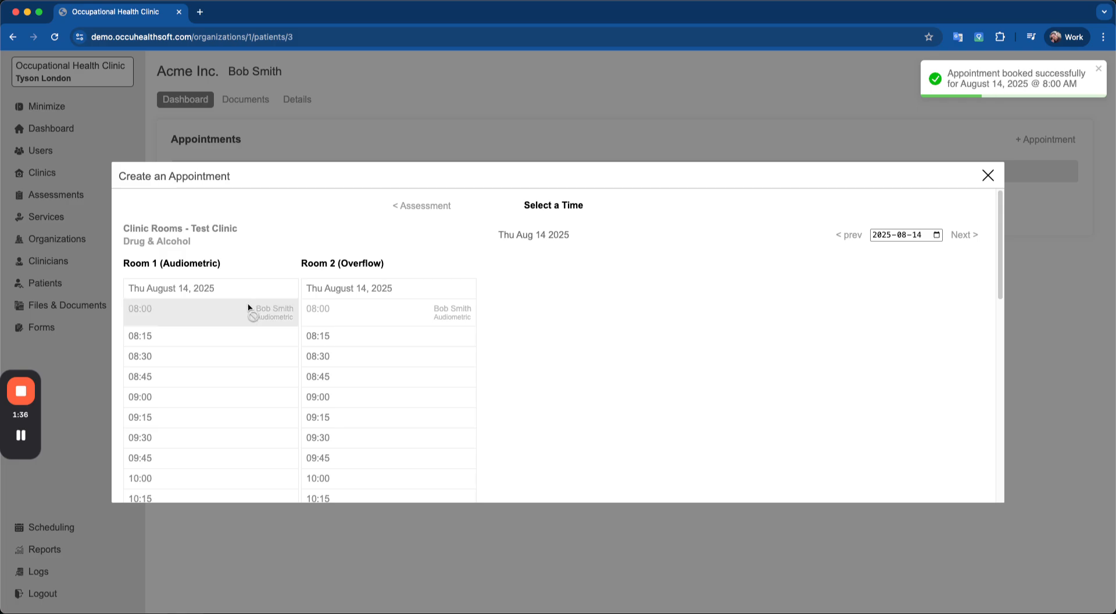
left_click(248, 339)
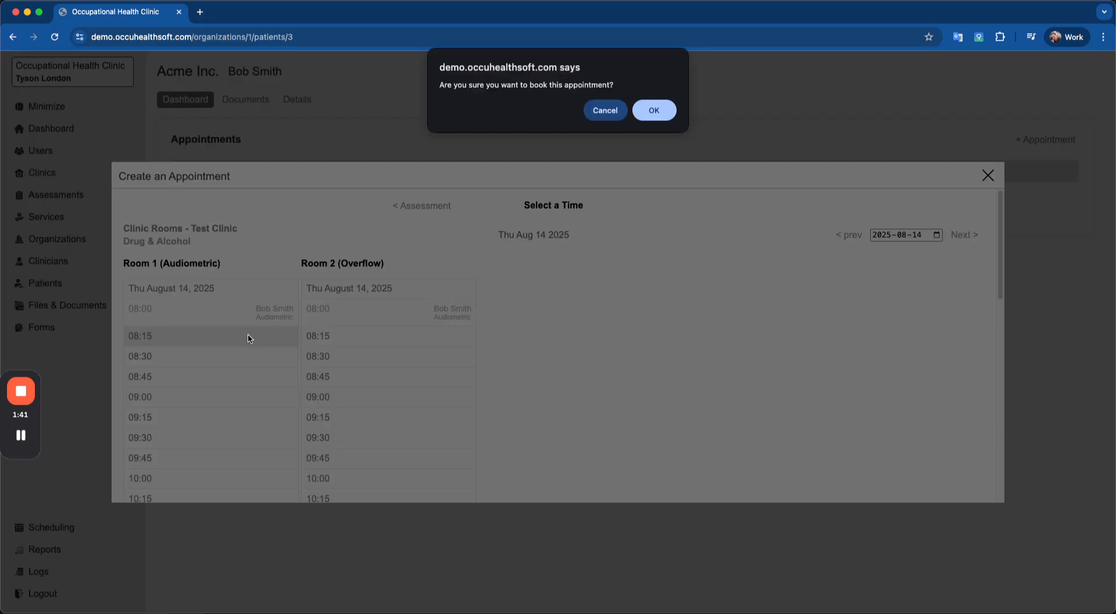
left_click(656, 113)
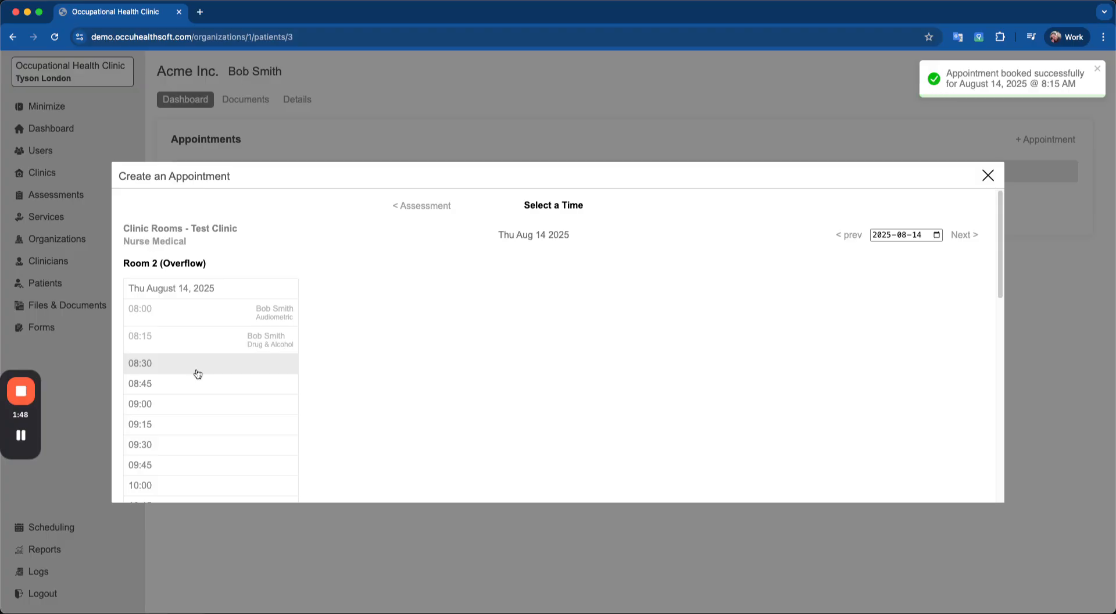
Step: Book the Nurse Medical assessment at 08:30 and the Mask Fit assessment at 09:00 in Room 2 (Overflow)
left_click(198, 374)
left_click(648, 109)
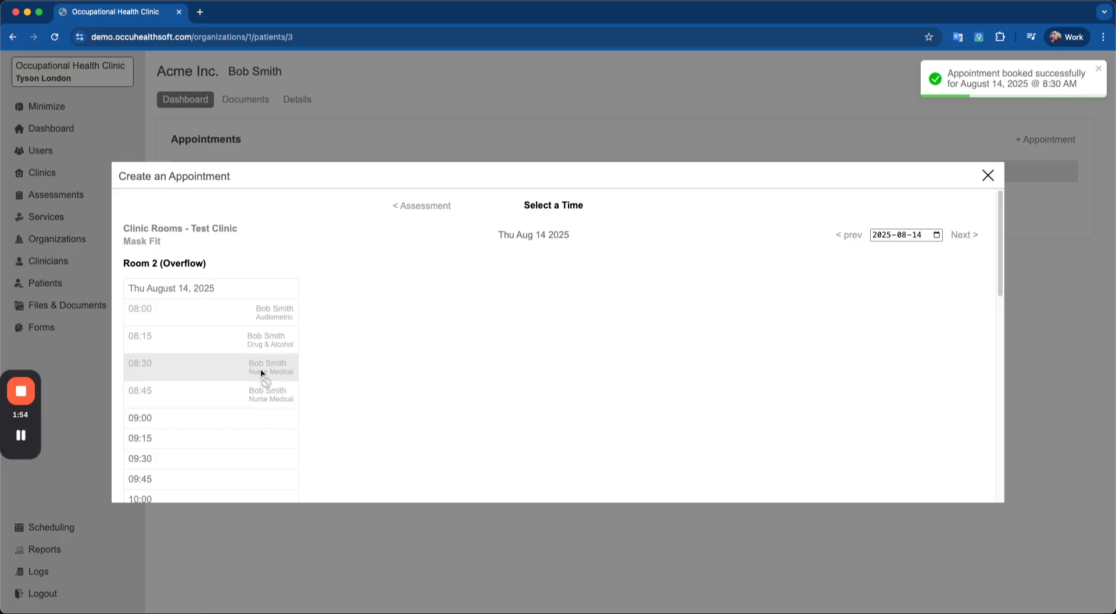
scroll(256, 365, "down", 1)
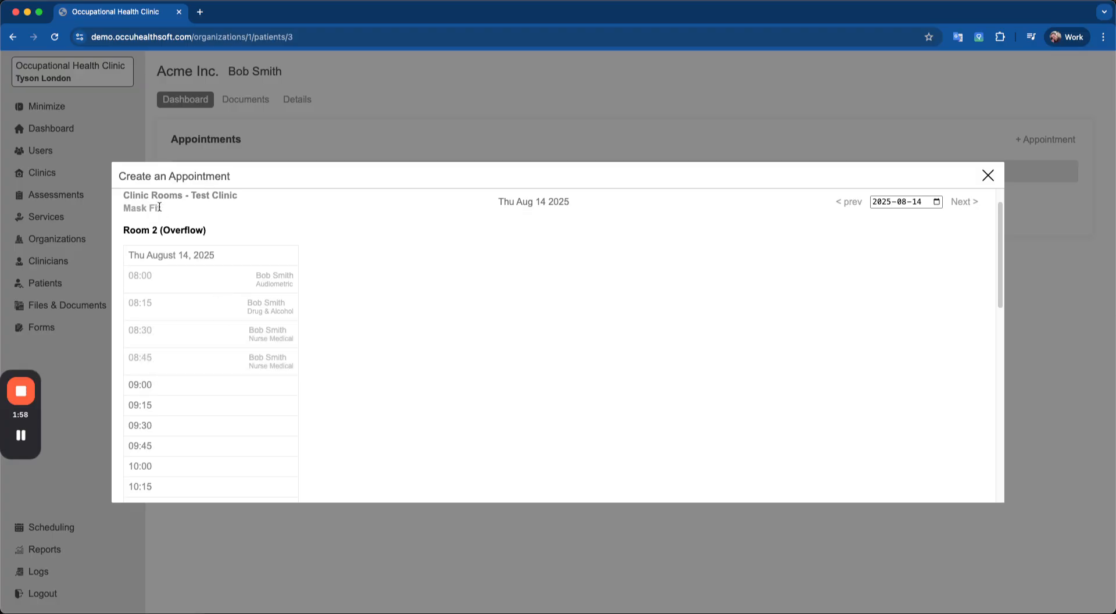
left_click(241, 386)
left_click(663, 109)
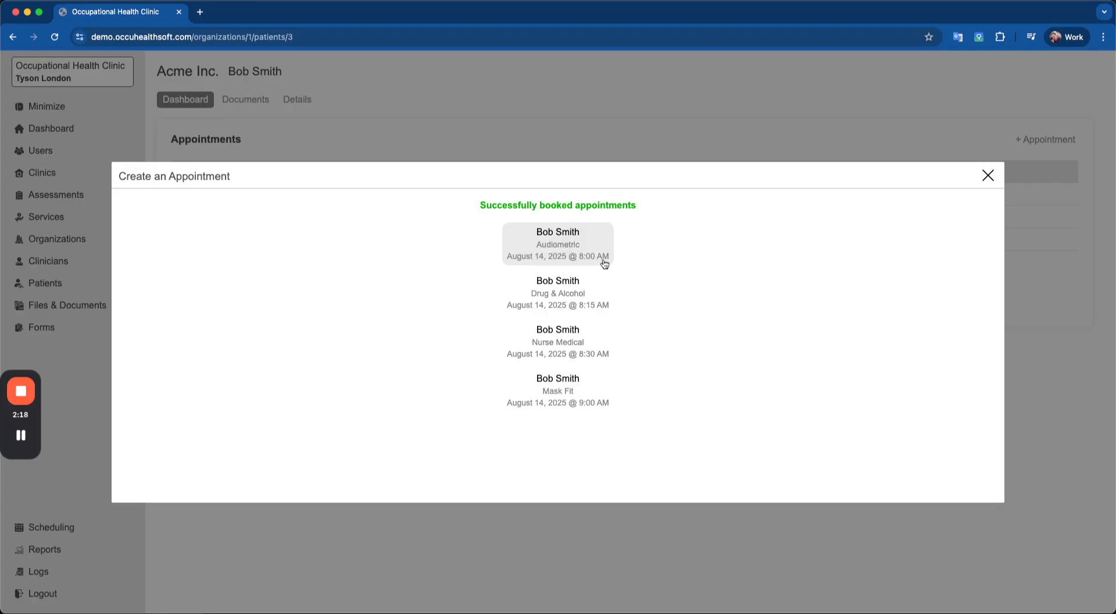
Step: In the 8:00 AM Audiometric appointment, save the instructions "The patient is aware of hearing loss in the right ear and the employer is aware of this."
left_click(557, 239)
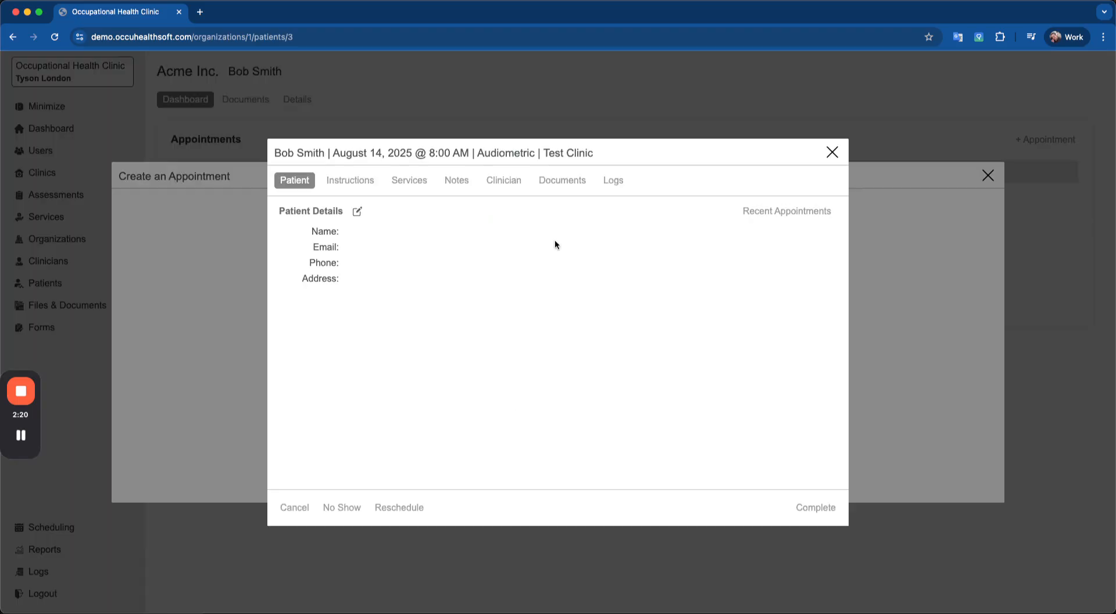
left_click(343, 182)
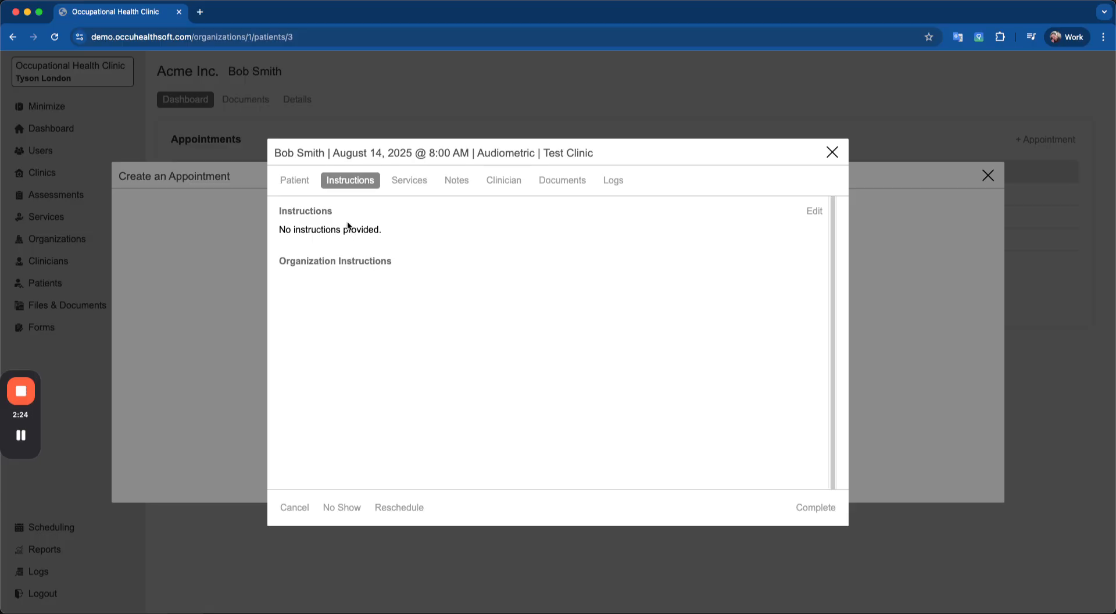
left_click(813, 213)
left_click(509, 236)
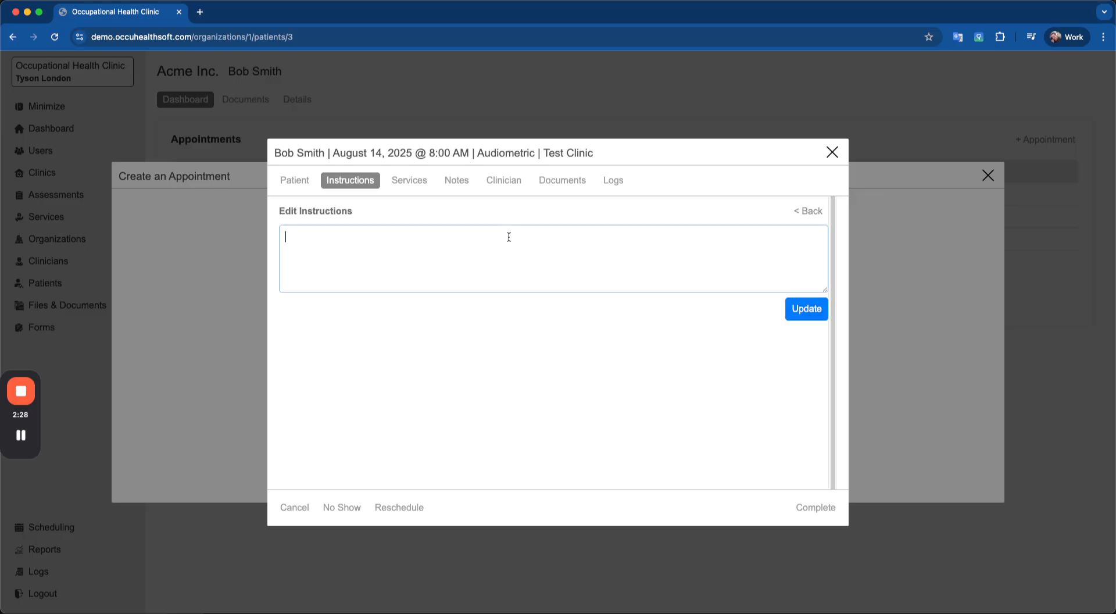
type("The patient is awar")
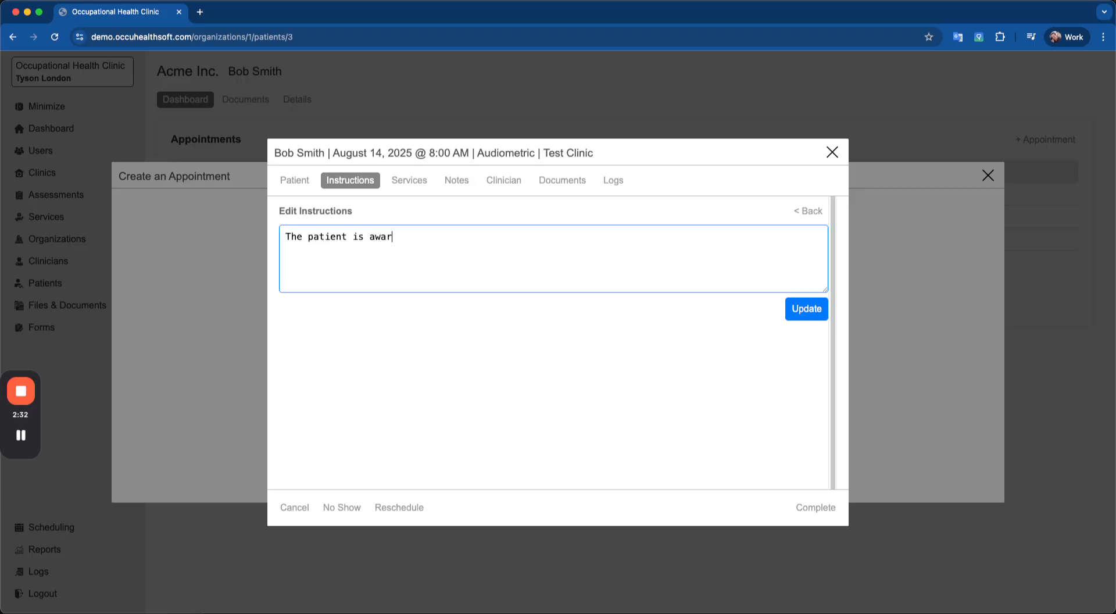
type("e of hearing loss in the right")
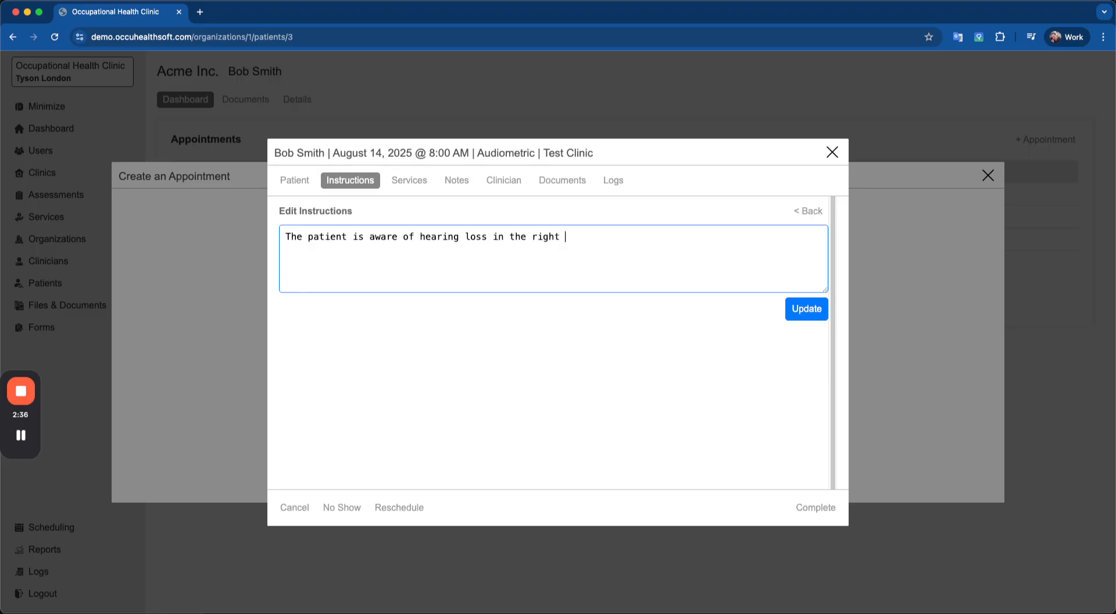
type(" ear and the empl")
type("oyer is f")
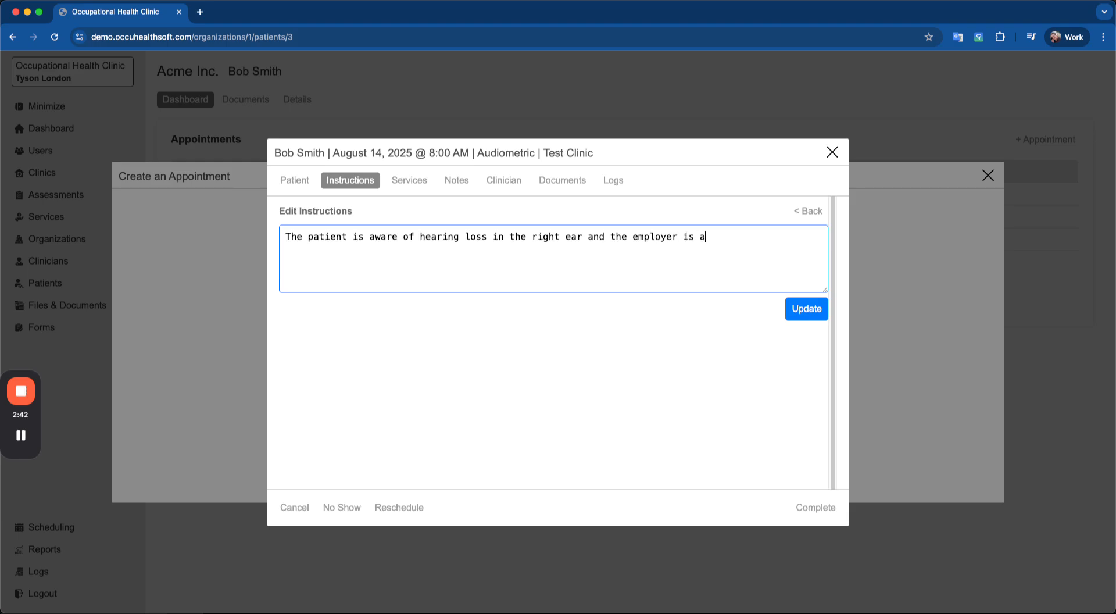
type("ware fo thi")
double_click(739, 236)
key("BackSpace")
type("of")
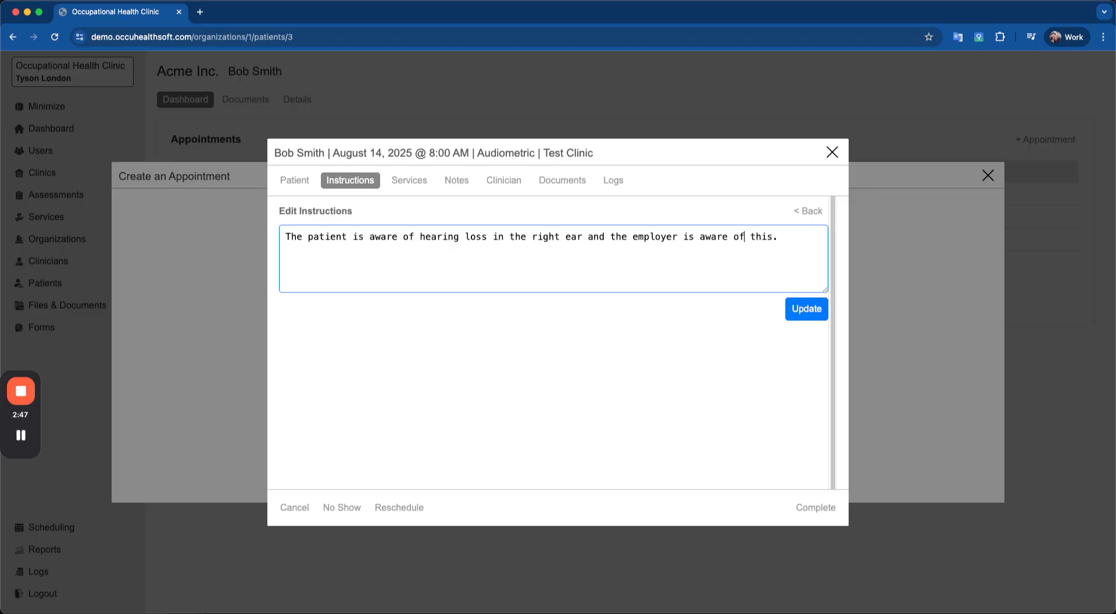
left_click(800, 308)
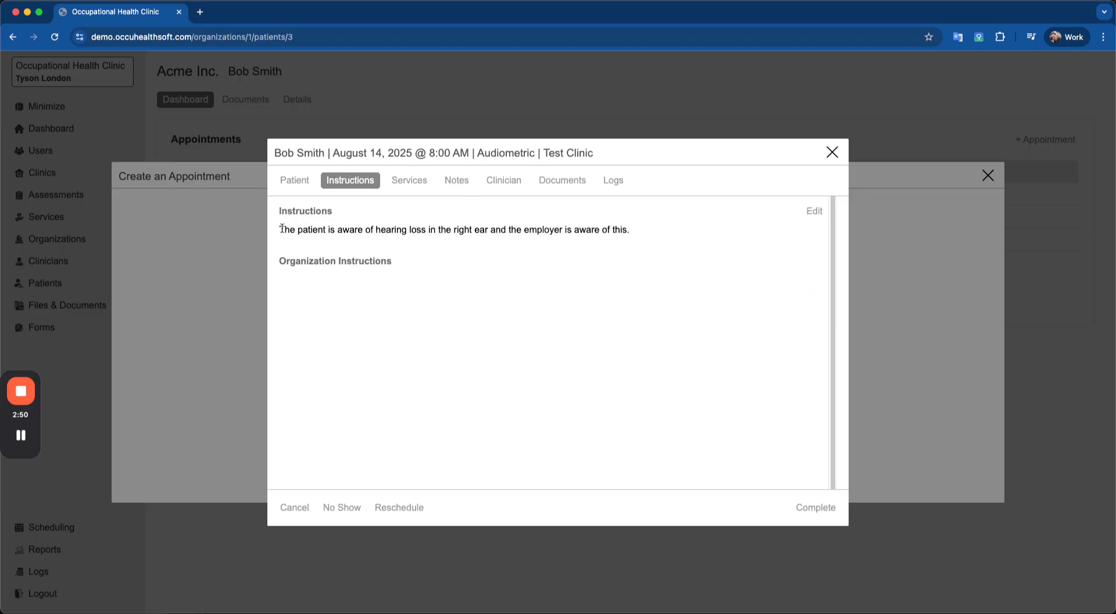
triple_click(643, 228)
left_click(644, 227)
Step: Add the Audiometric Test service to the Audiometric appointment and return to its services overview
left_click(404, 183)
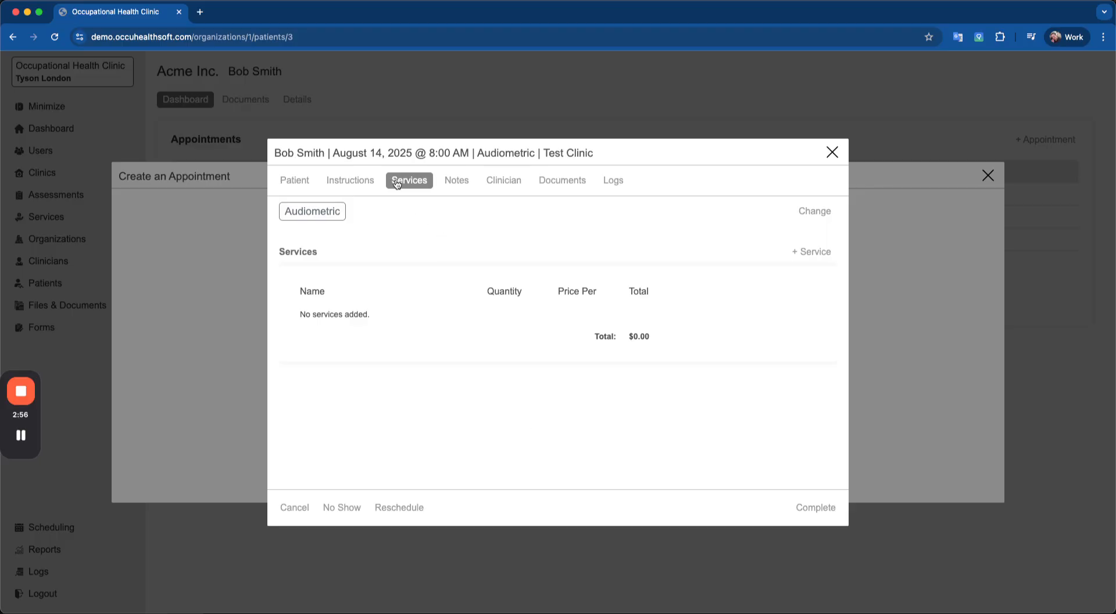
left_click(813, 252)
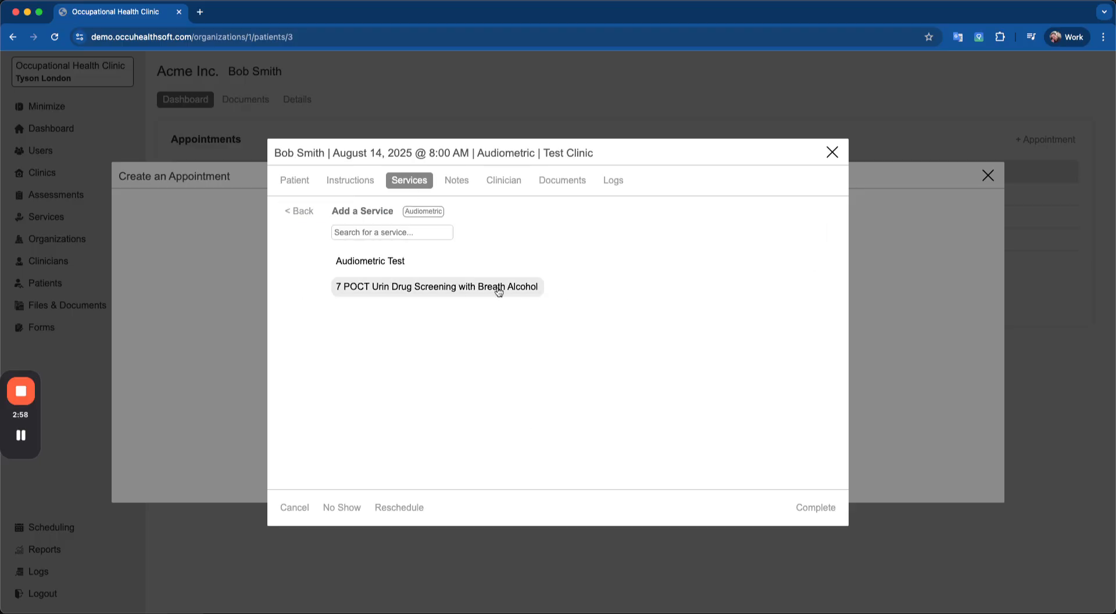
left_click(367, 261)
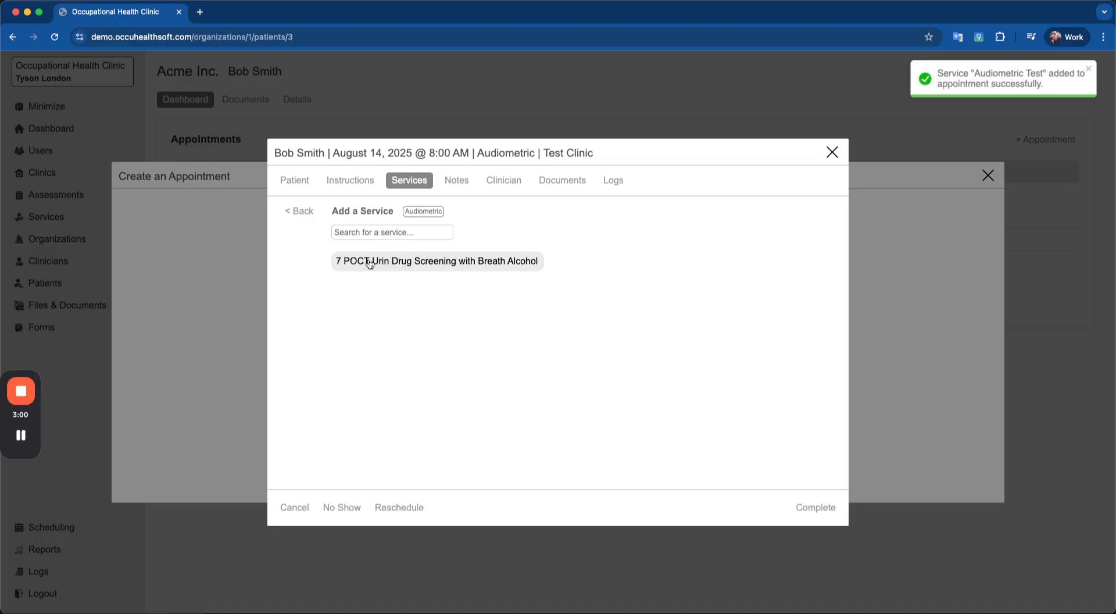
left_click(295, 211)
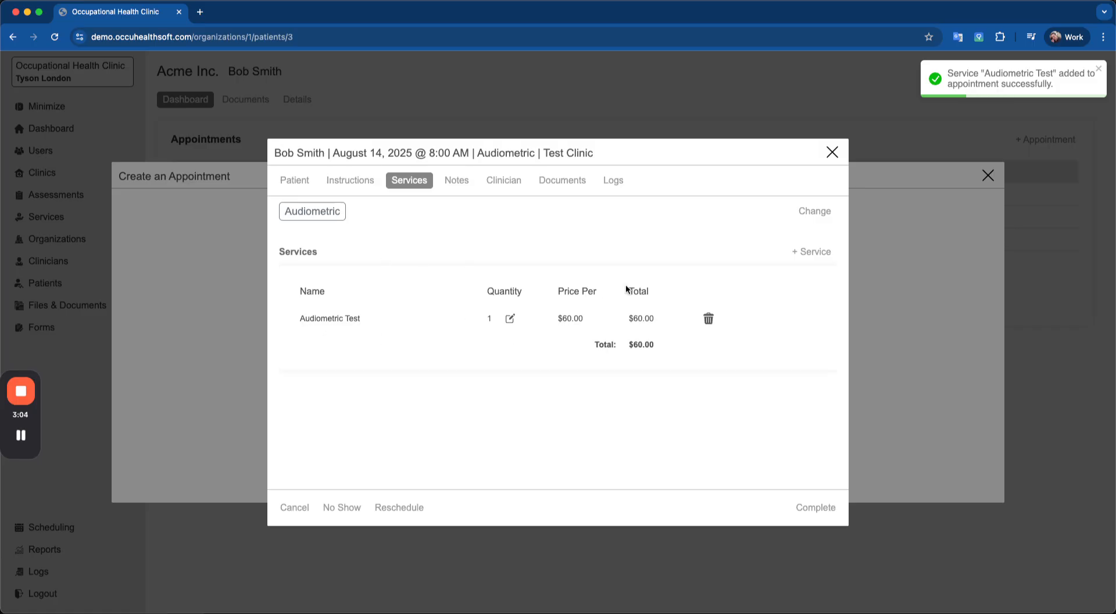
Step: Check the Audiometric Test's price and quantity editing, cancel the quantity edit, and close the Audiometric appointment
left_click_drag(555, 319, 580, 317)
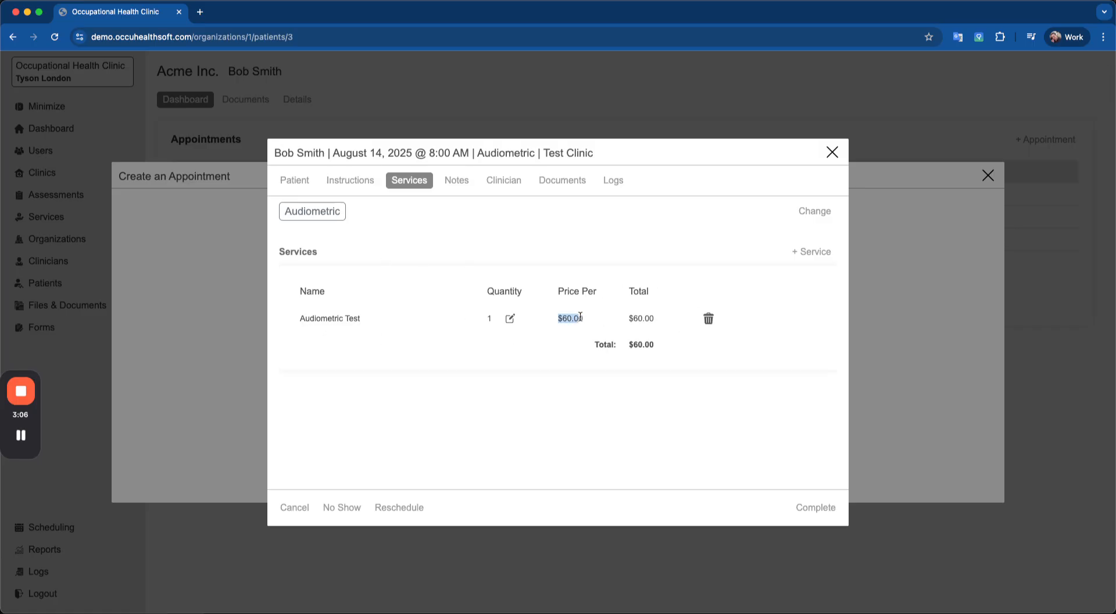
left_click(510, 318)
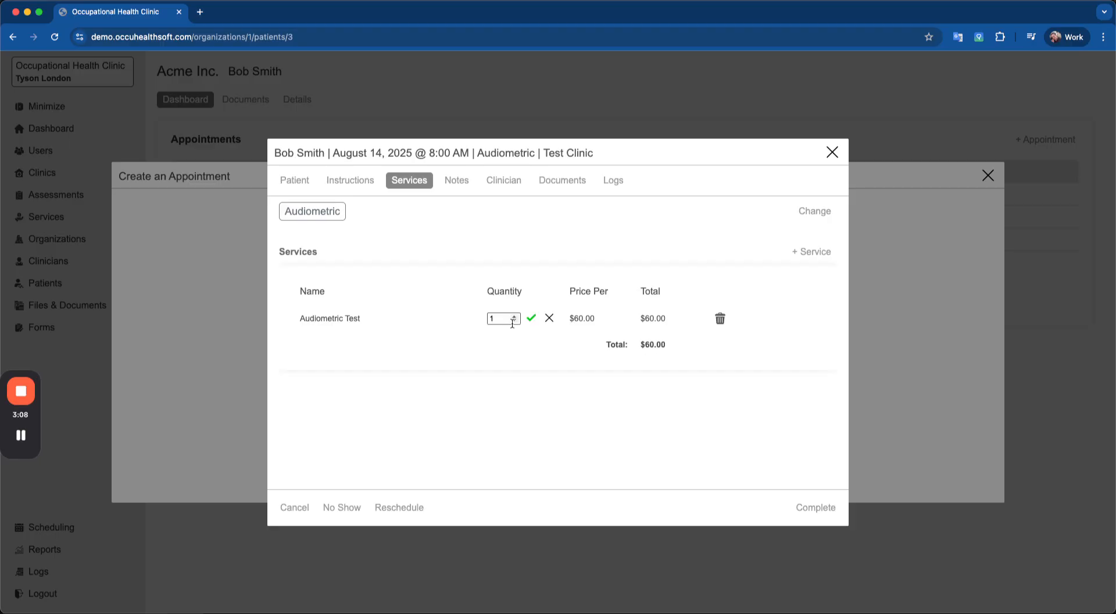
left_click(549, 318)
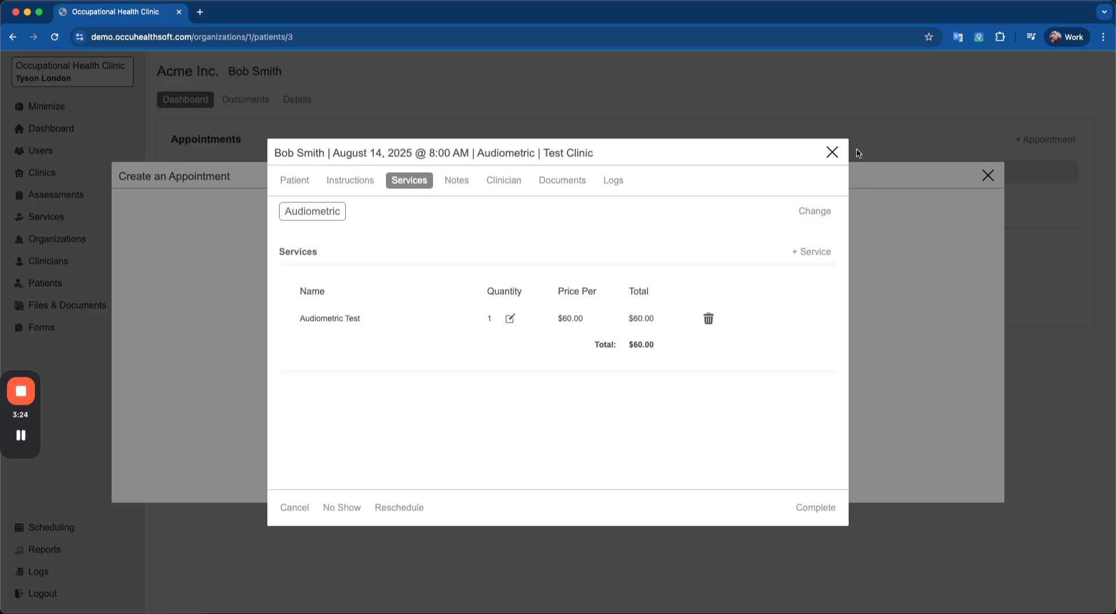
left_click(832, 152)
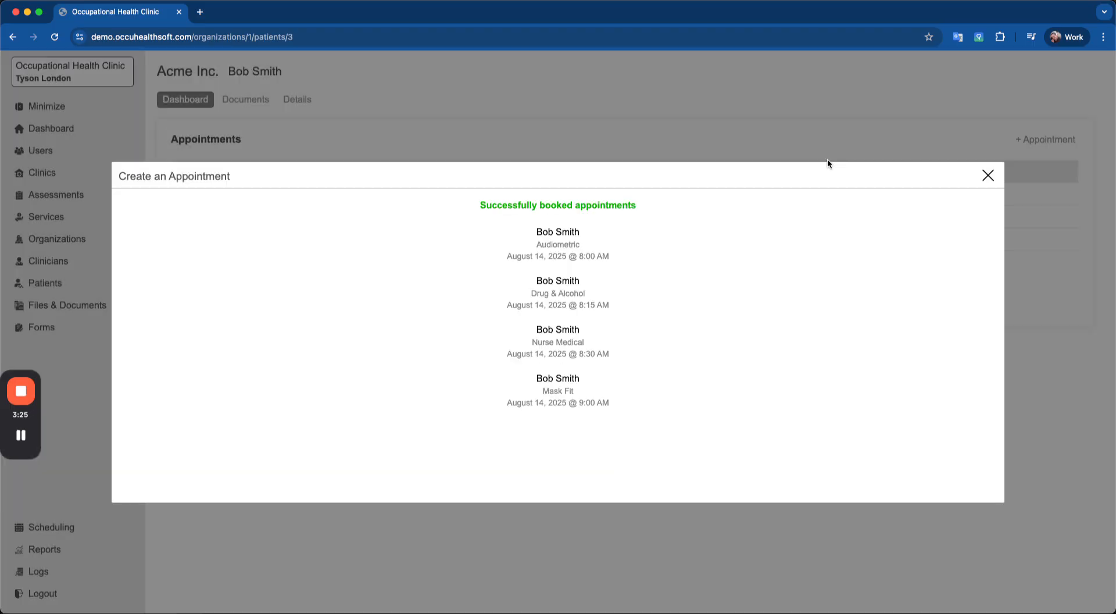
Step: Add the service "7 POCT Urin Drug Screening with Breath Alcohol" to the 8:15 AM Drug & Alcohol appointment and close the booking summary
left_click(574, 304)
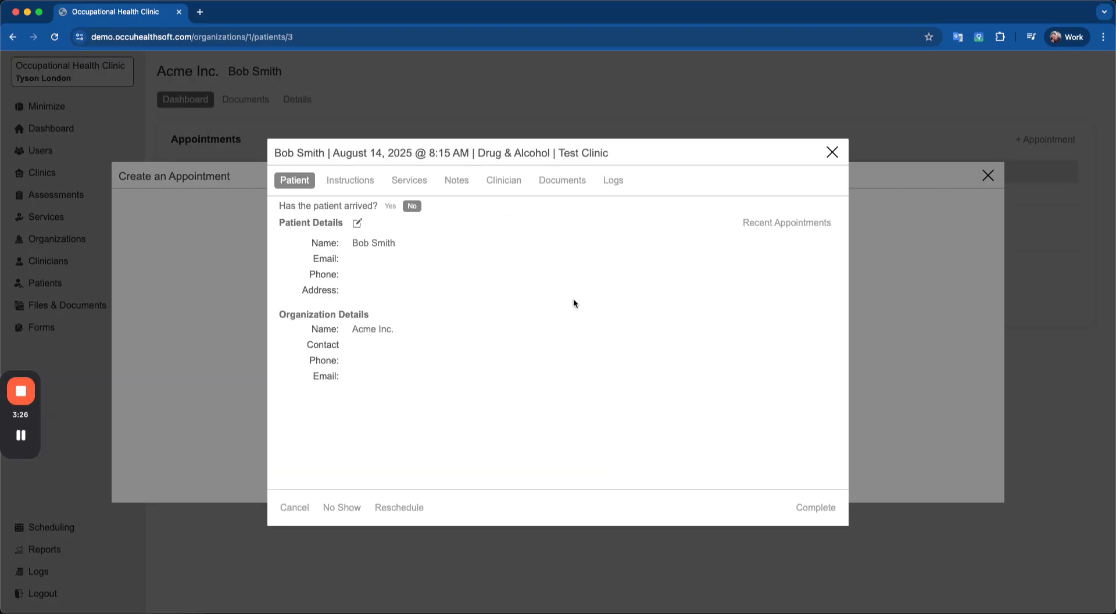
left_click(405, 185)
left_click(814, 252)
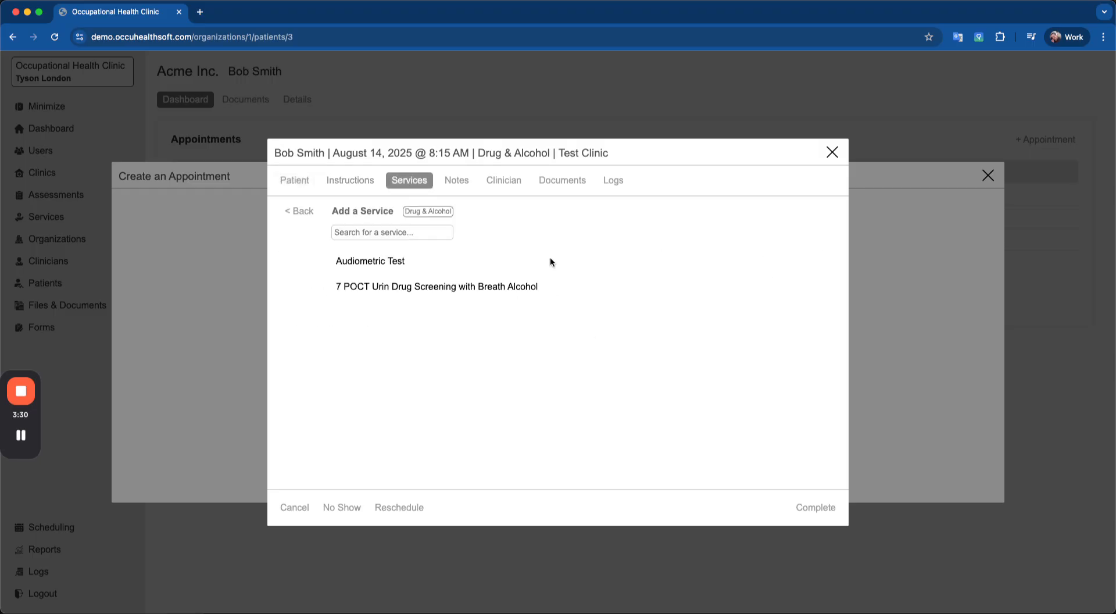
left_click(388, 289)
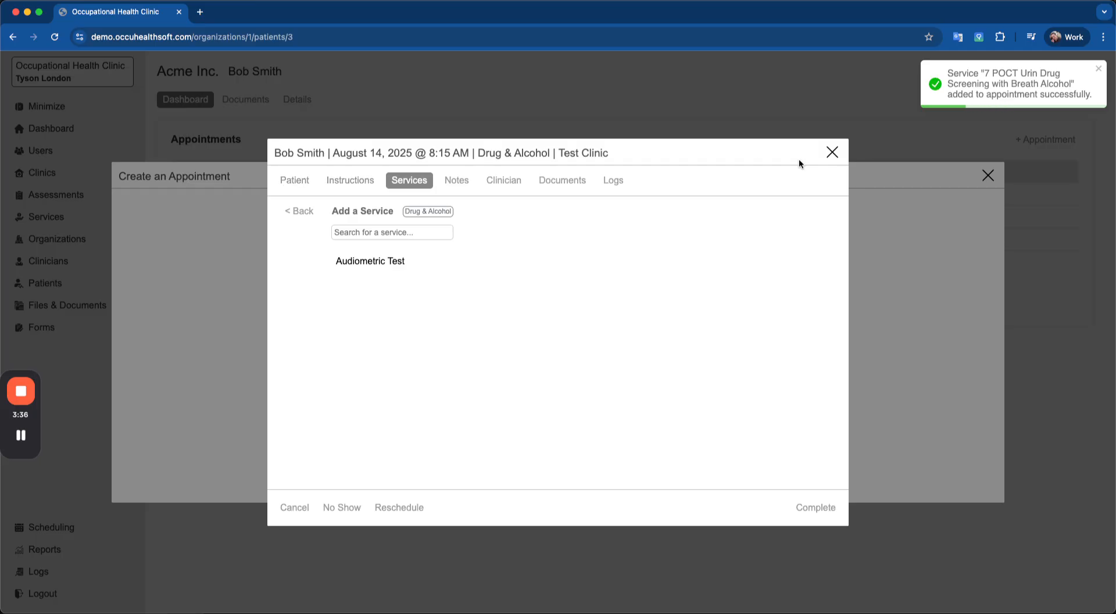
left_click(832, 153)
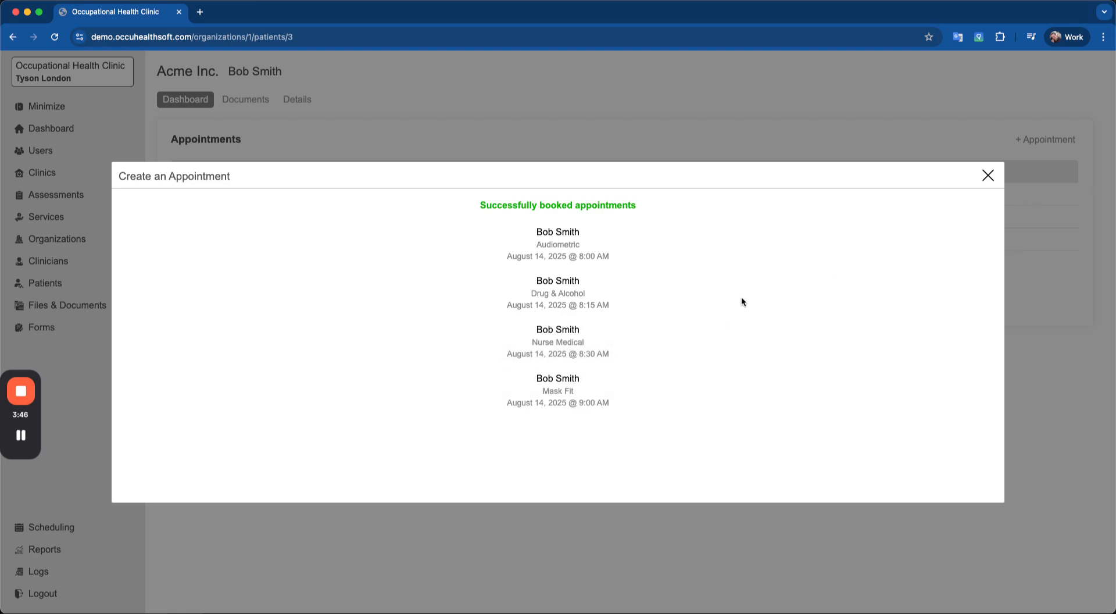
left_click(988, 176)
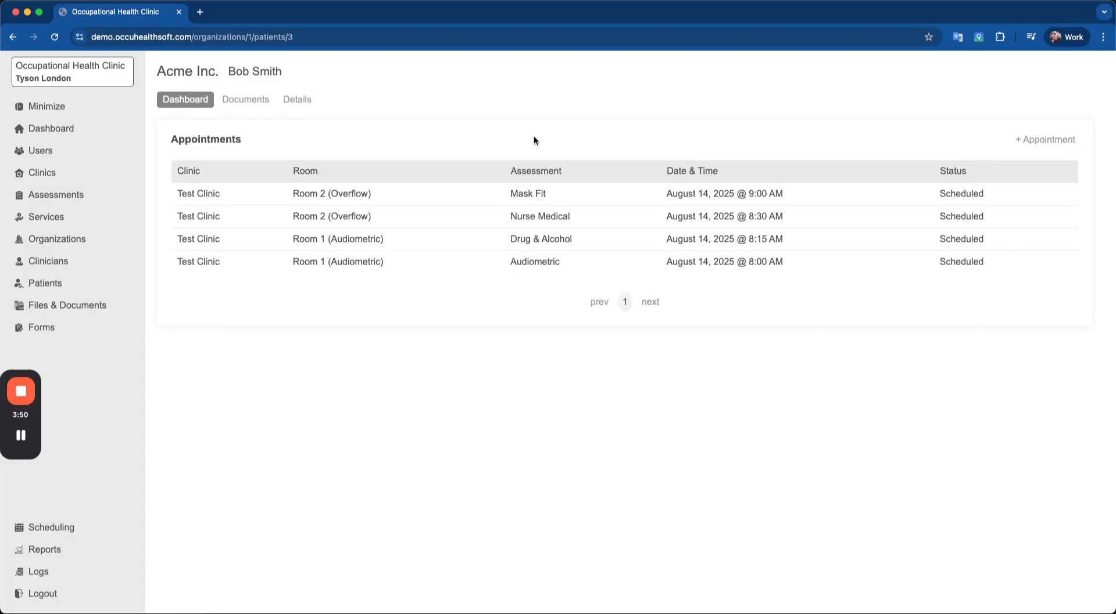
Step: Open Test Clinic's schedule and examine the Room 1 appointments' services and details, plus the clinician choices for the Audiometric appointment
left_click(42, 172)
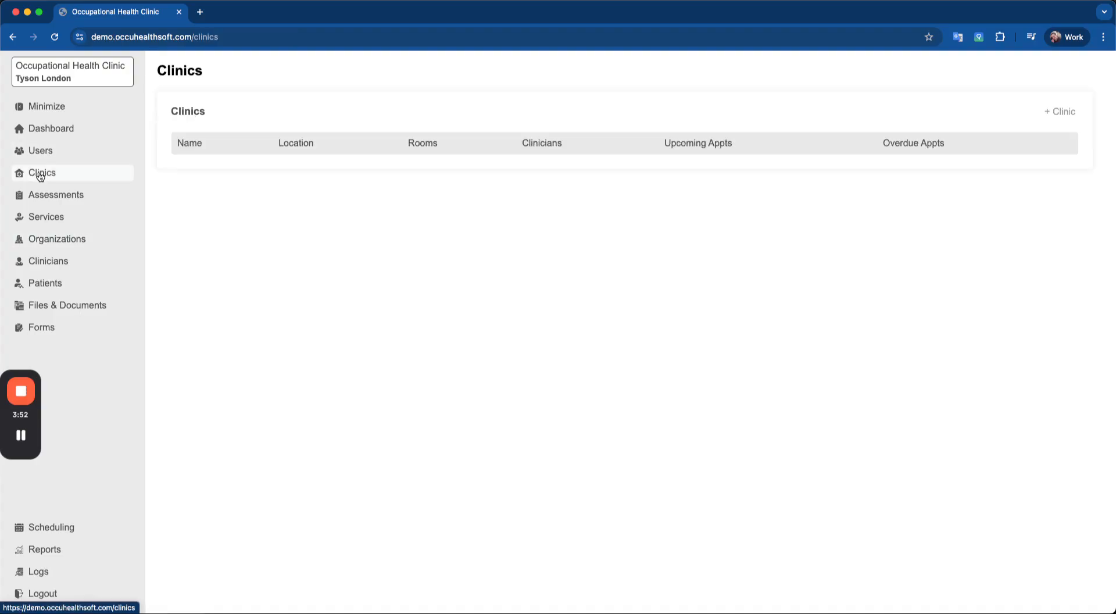
left_click(215, 169)
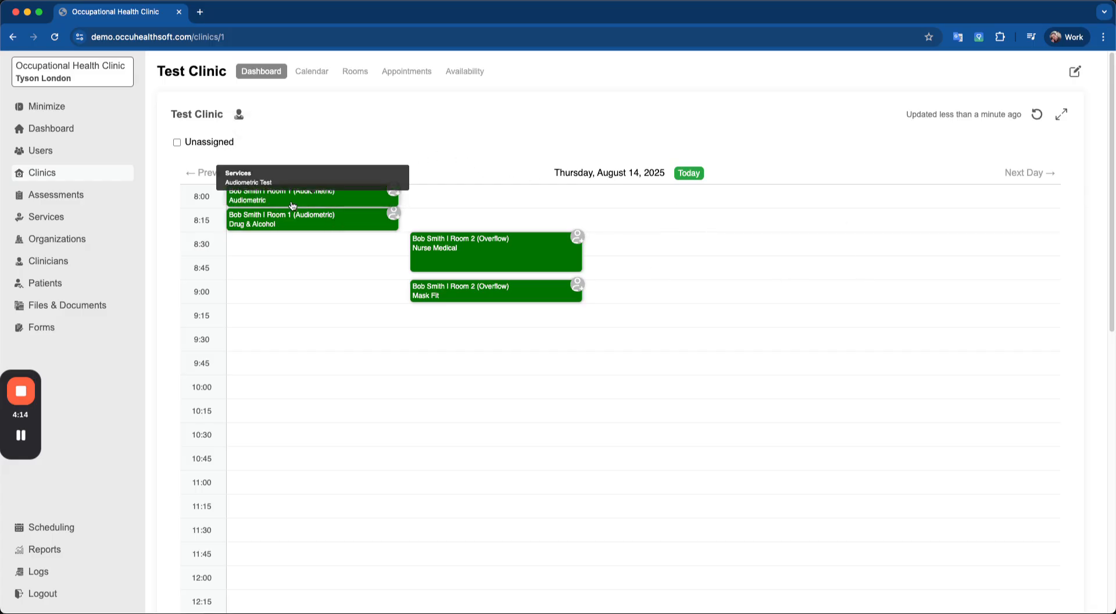
mouse_move(353, 194)
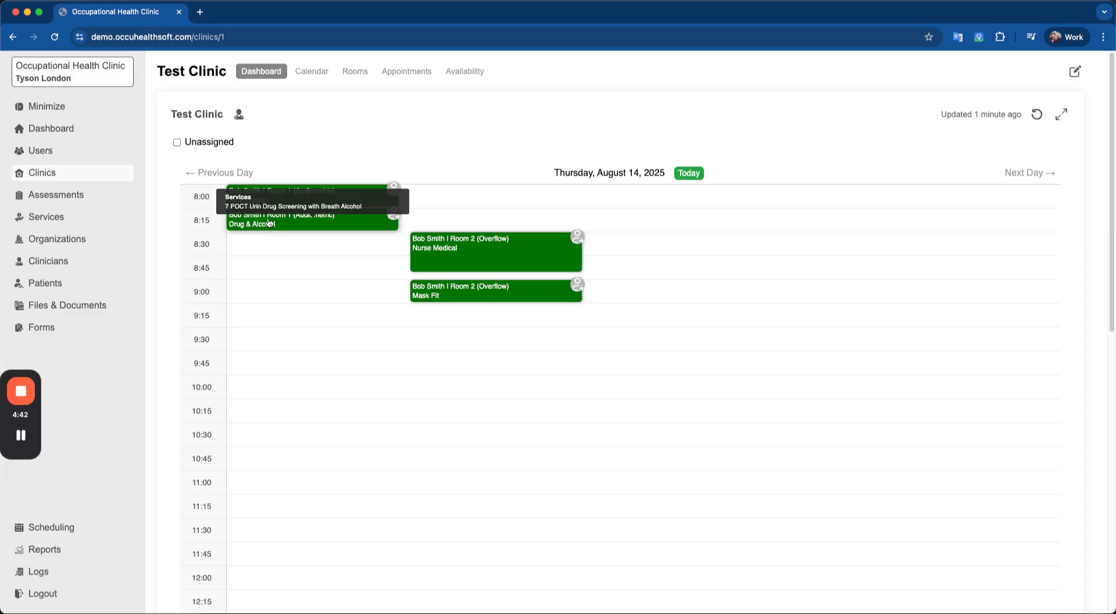
mouse_move(269, 217)
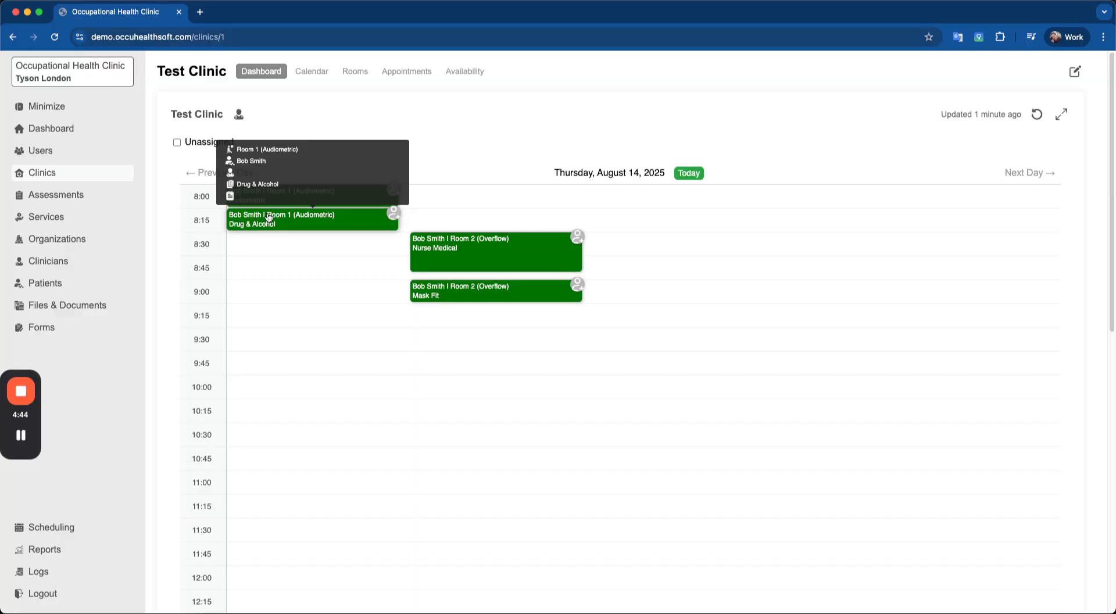
mouse_move(260, 193)
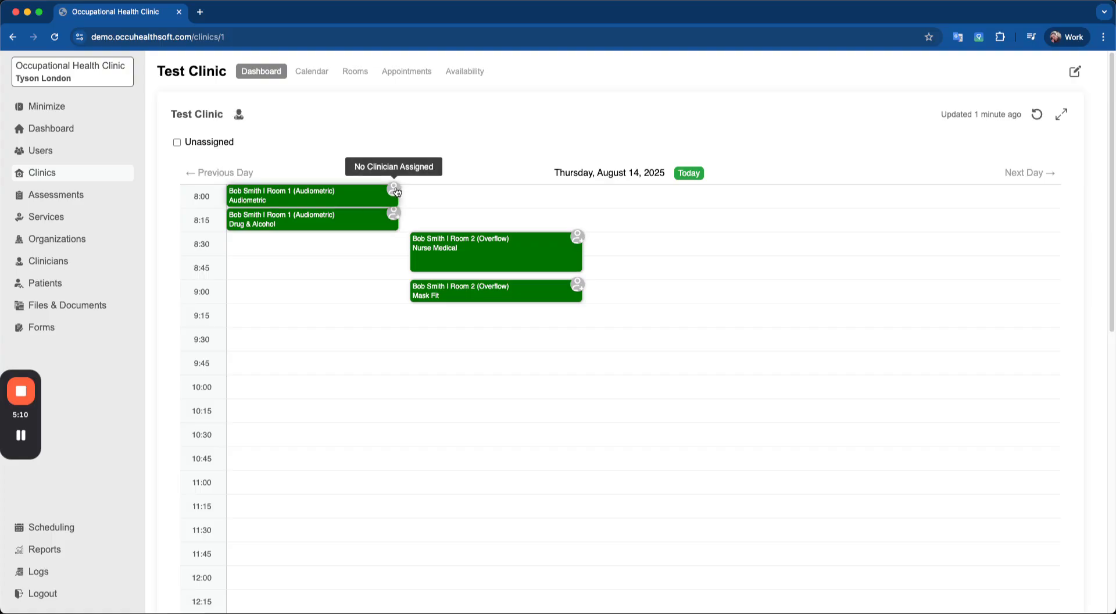
mouse_move(314, 193)
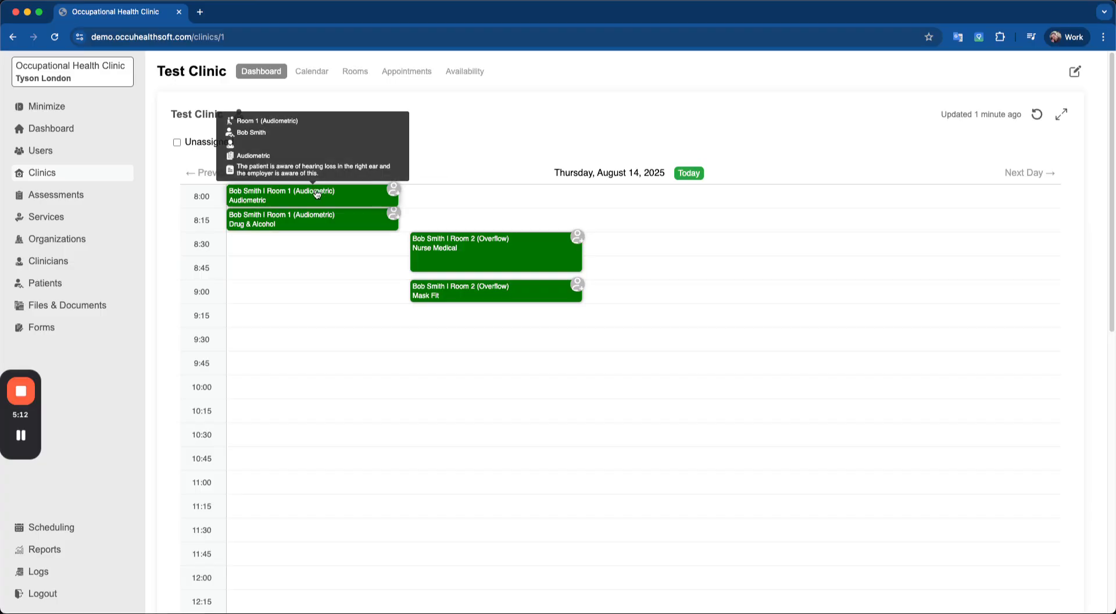
left_click(394, 192)
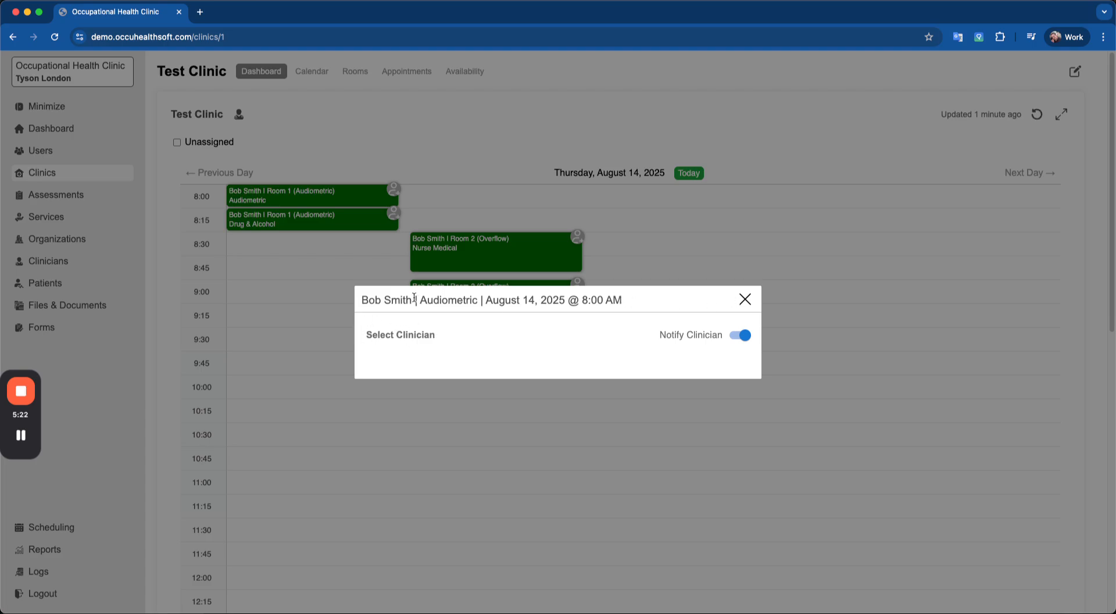
left_click(745, 300)
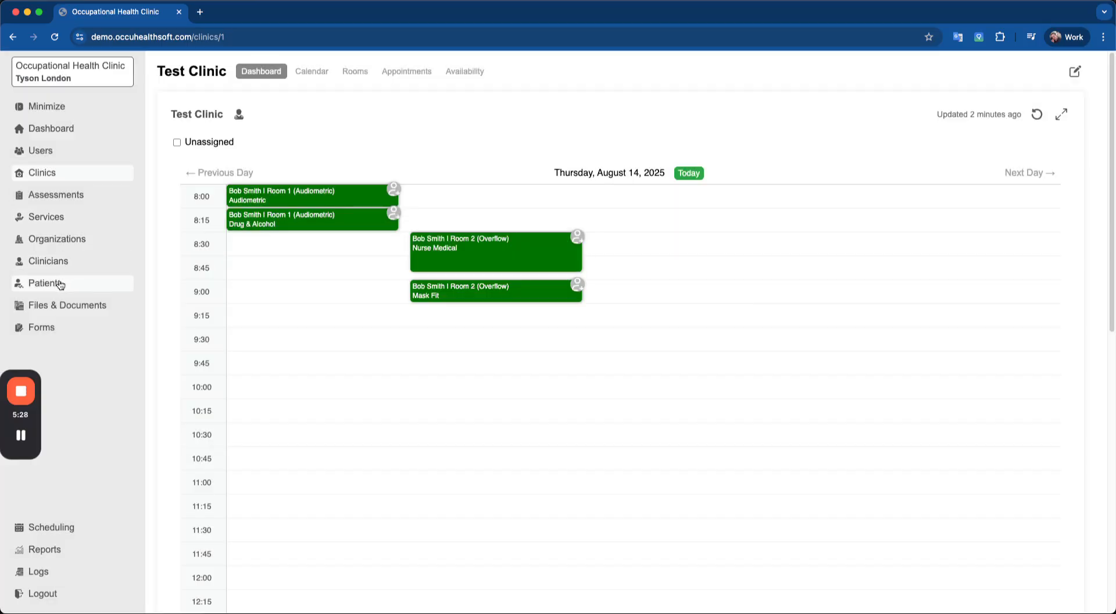
Step: Add the Drug & Alcohol, Mask Fit, Nurse Medical and Audiometric assessments to the existing clinician's profile
left_click(55, 263)
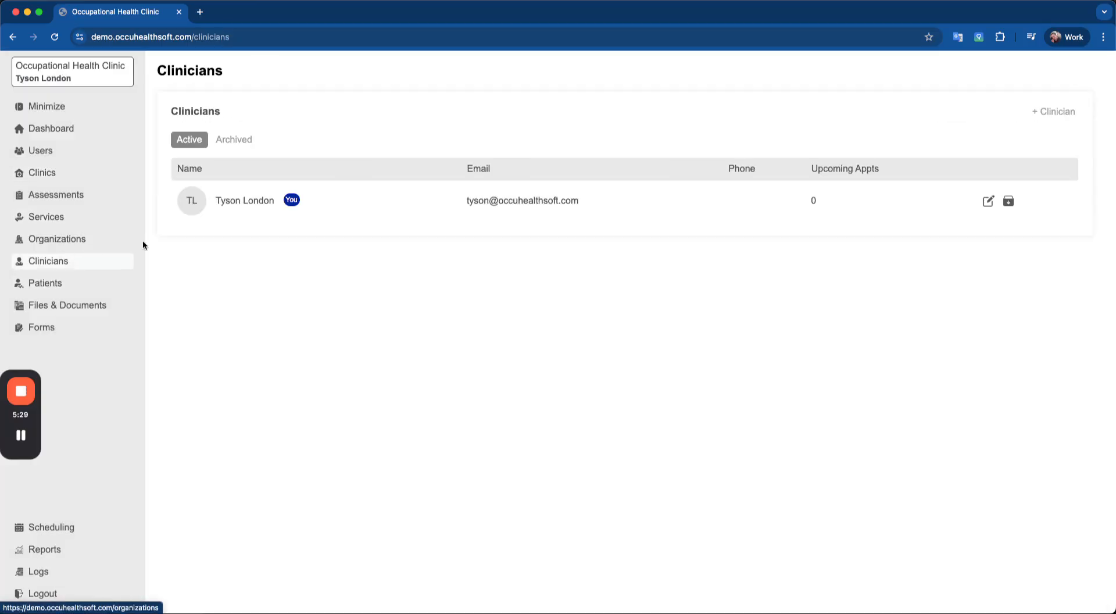
left_click(260, 200)
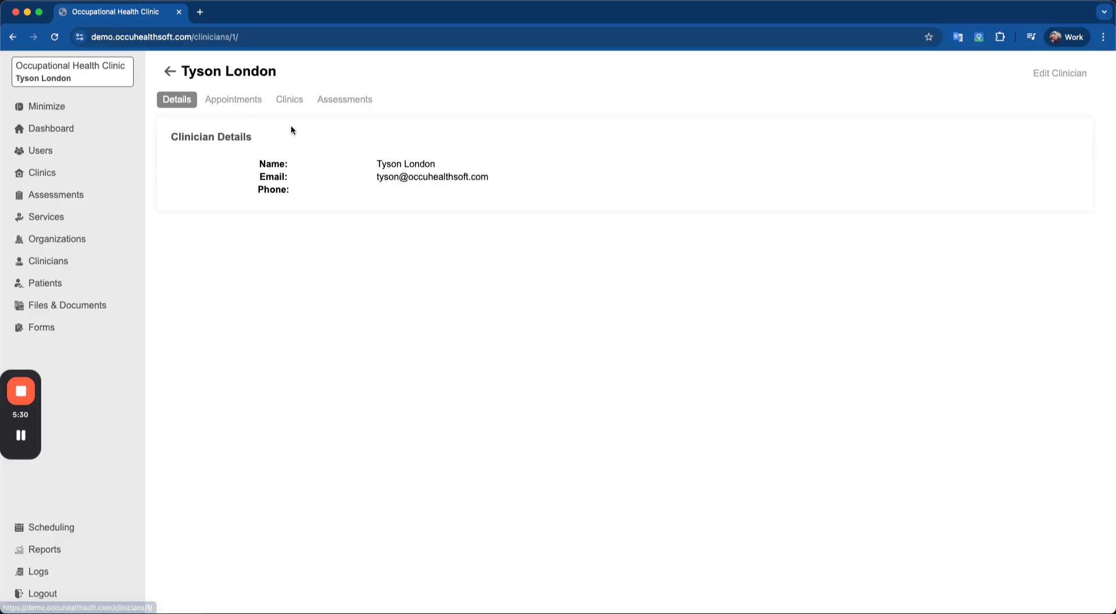
left_click(330, 101)
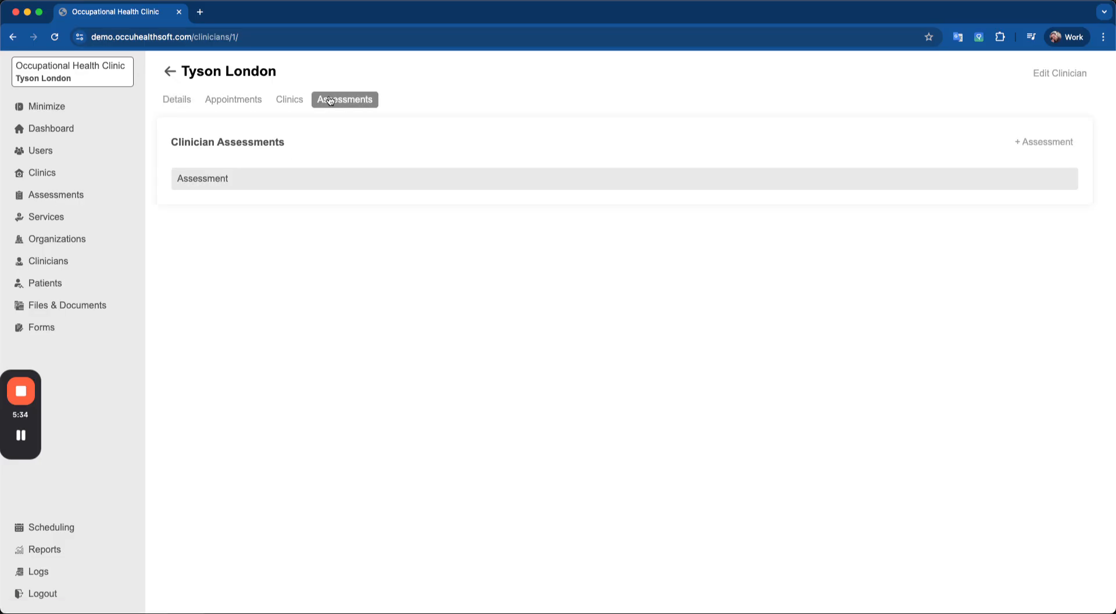
left_click(1055, 142)
left_click(565, 276)
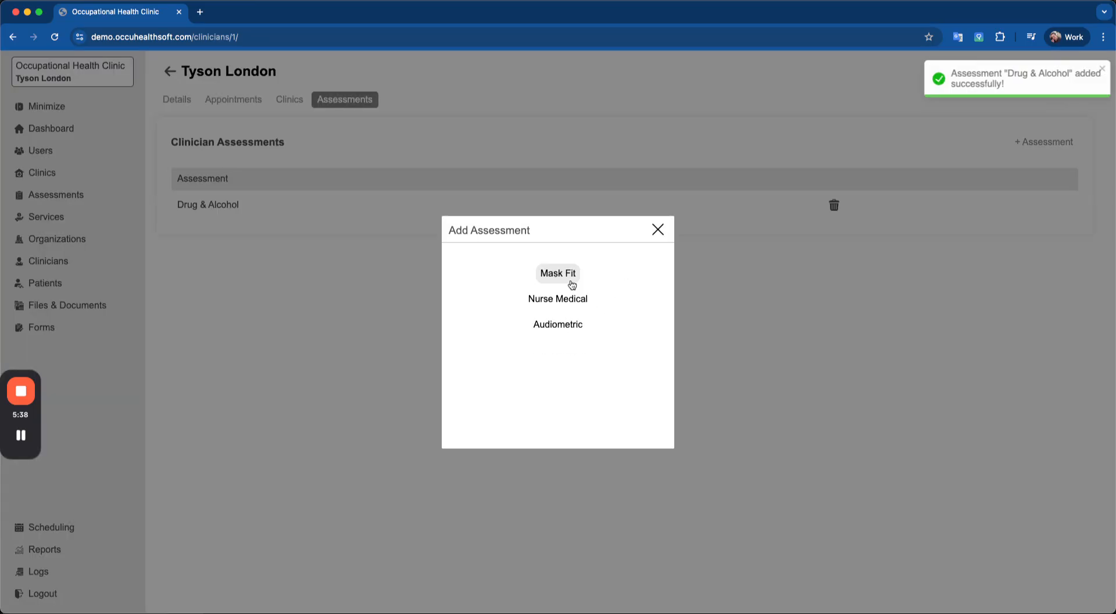
left_click(565, 277)
left_click(561, 273)
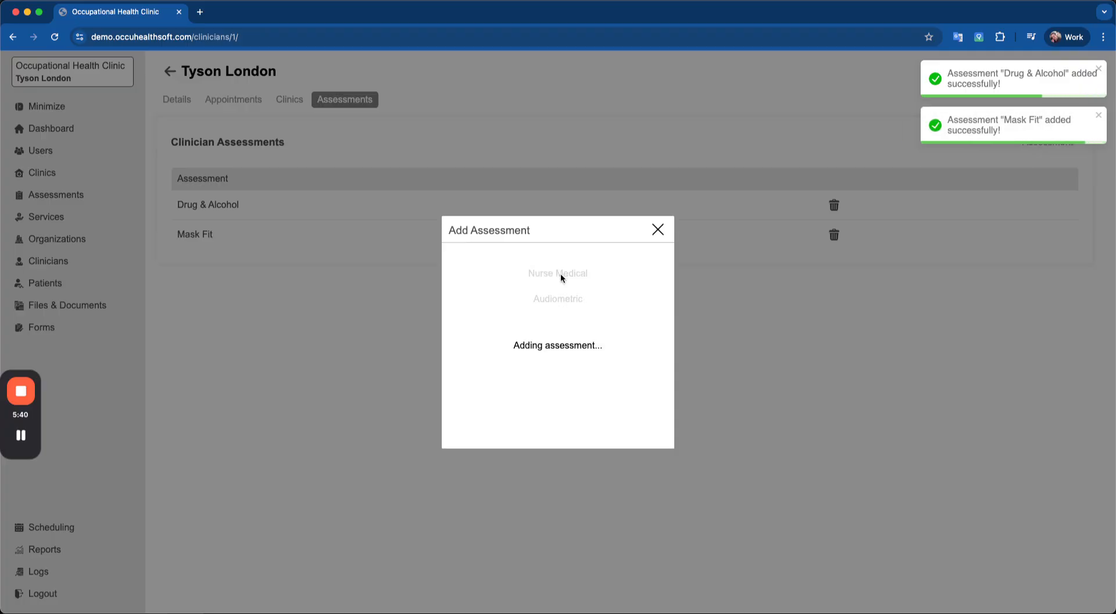
left_click(562, 274)
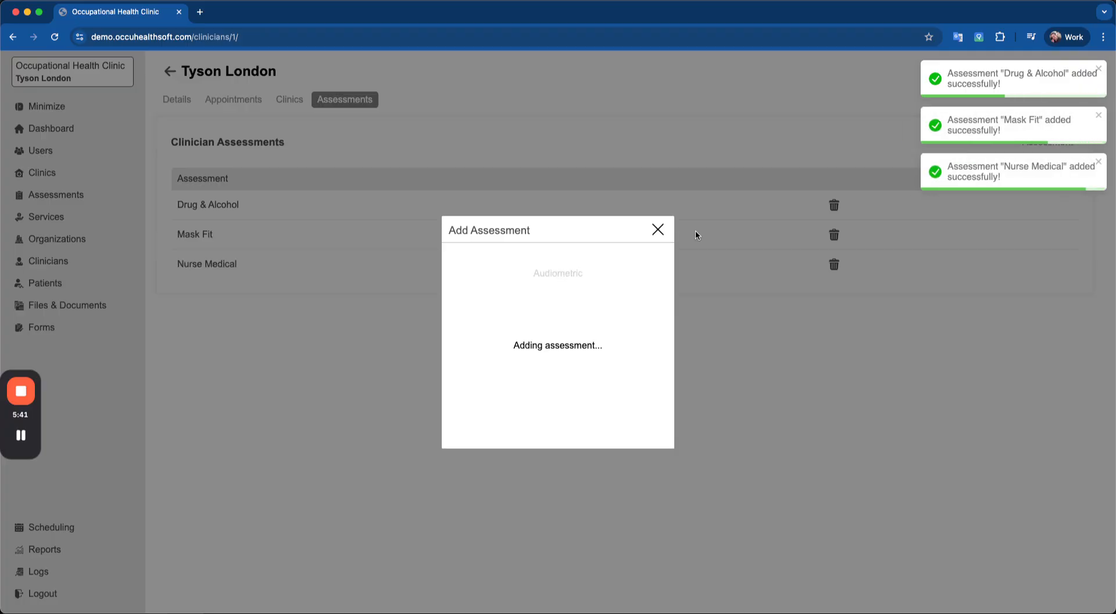
left_click(658, 230)
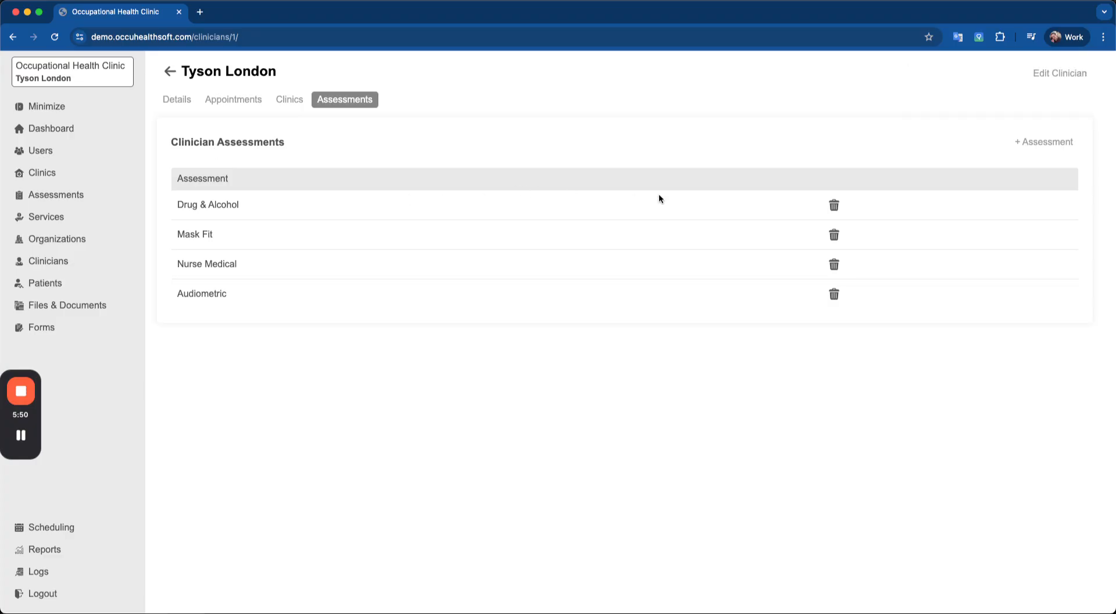
Step: Add Test Clinic to the clinics in the clinician's profile
left_click(284, 103)
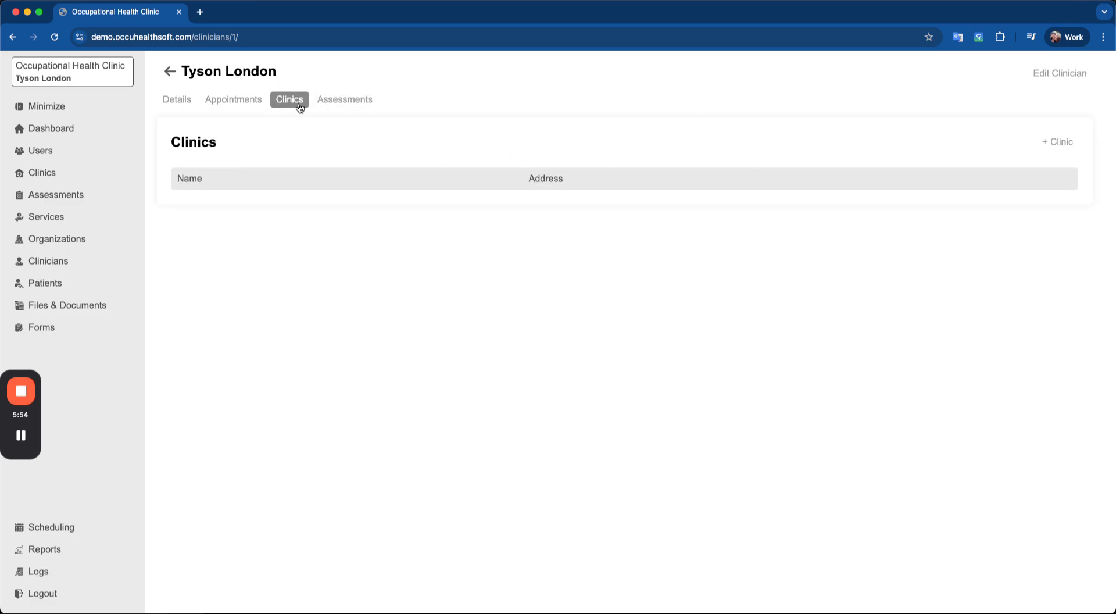
left_click(1057, 142)
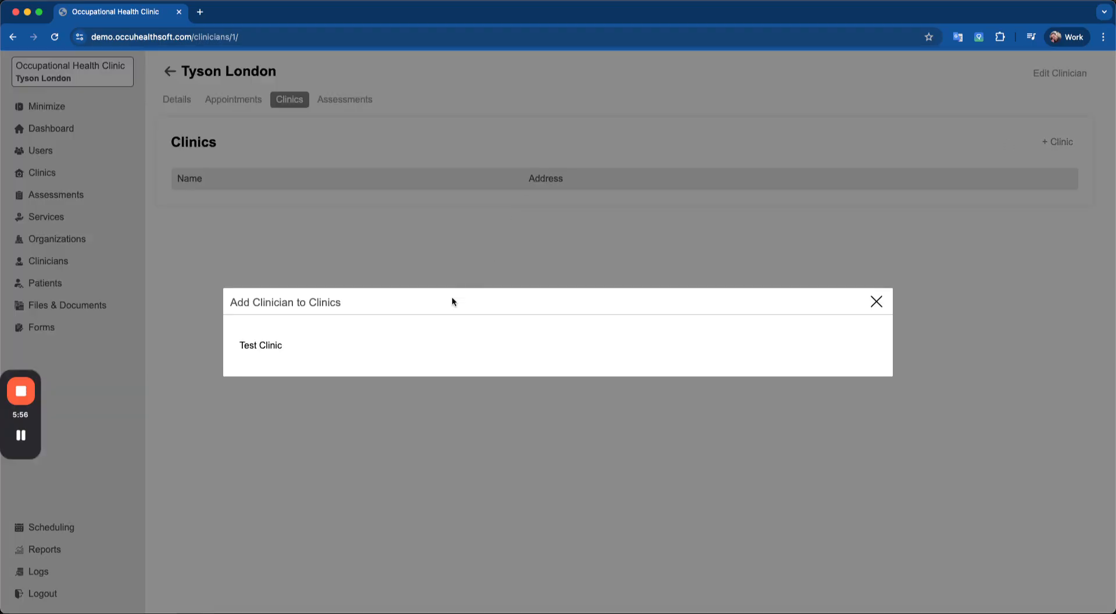
left_click(268, 346)
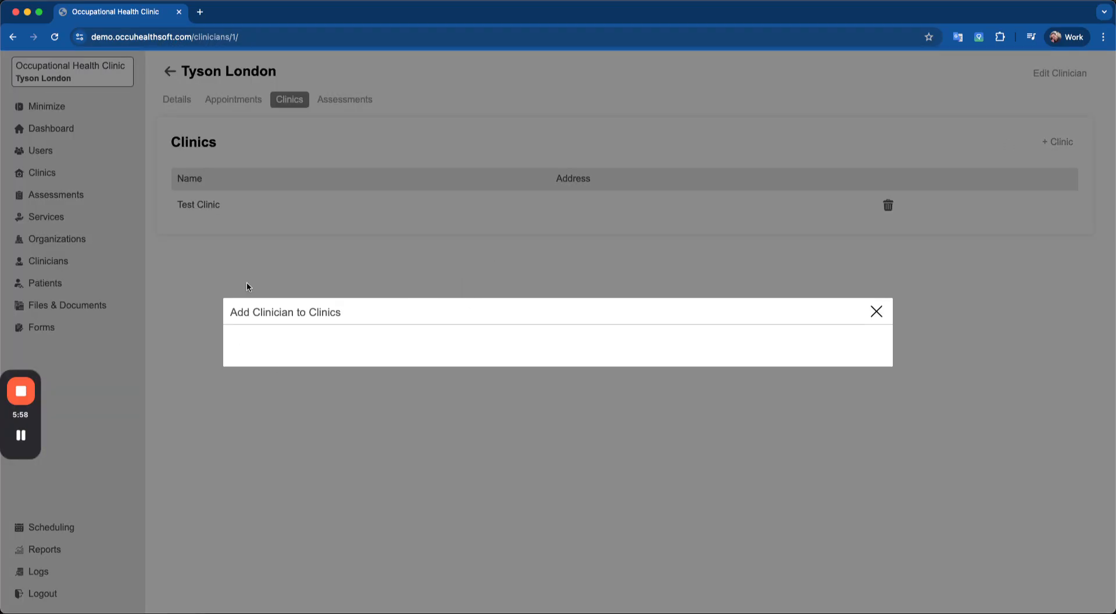
left_click(876, 312)
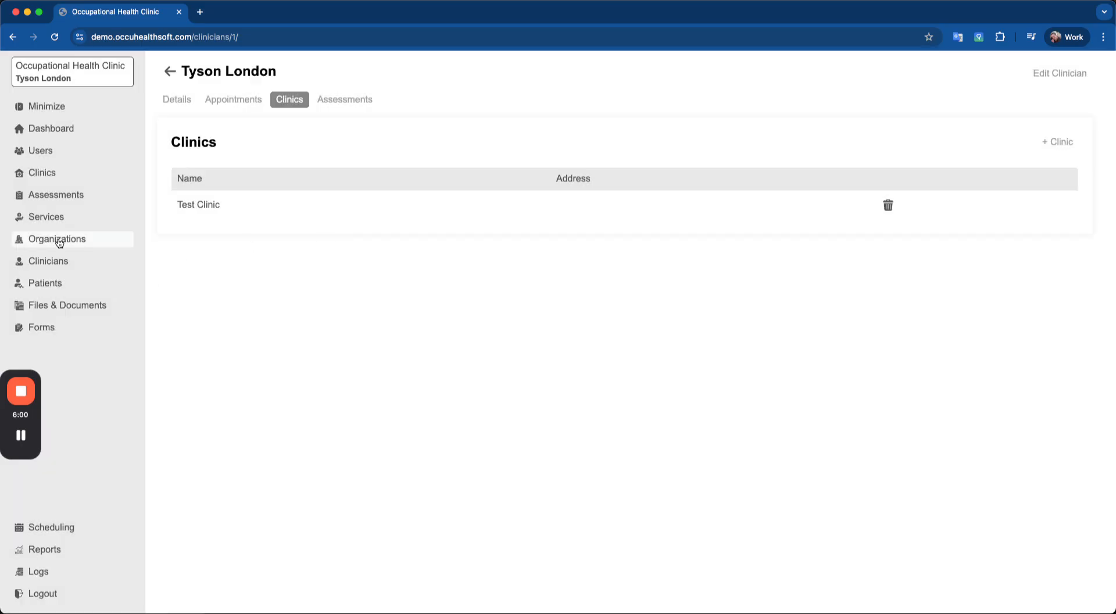
Step: In Test Clinic's schedule, check the clinician's scheduling warning and assign the clinician to the 8:00 AM Audiometric appointment
left_click(58, 173)
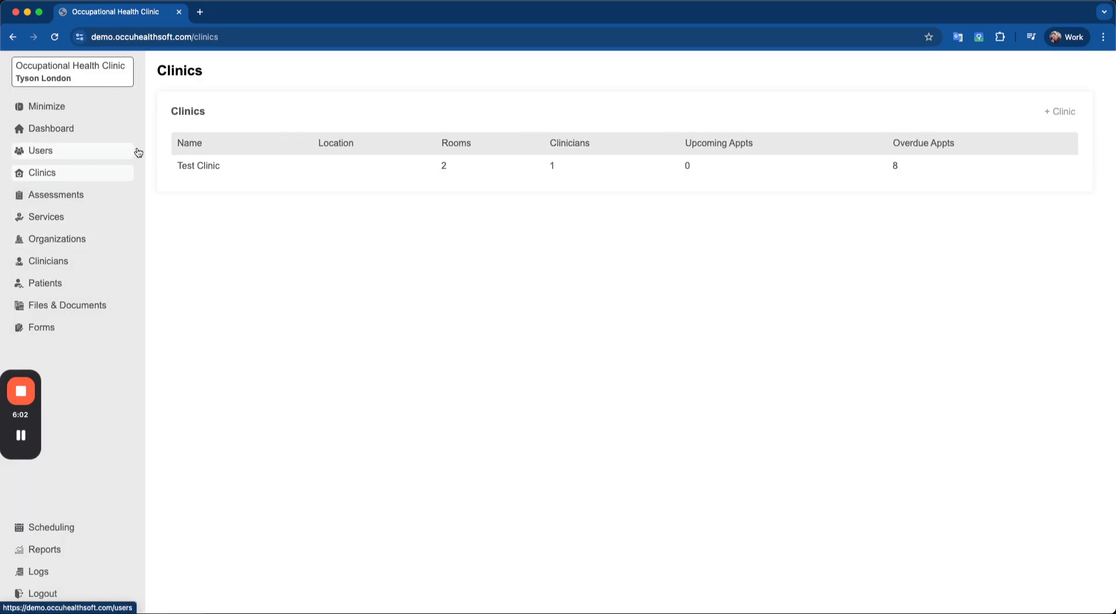
left_click(203, 168)
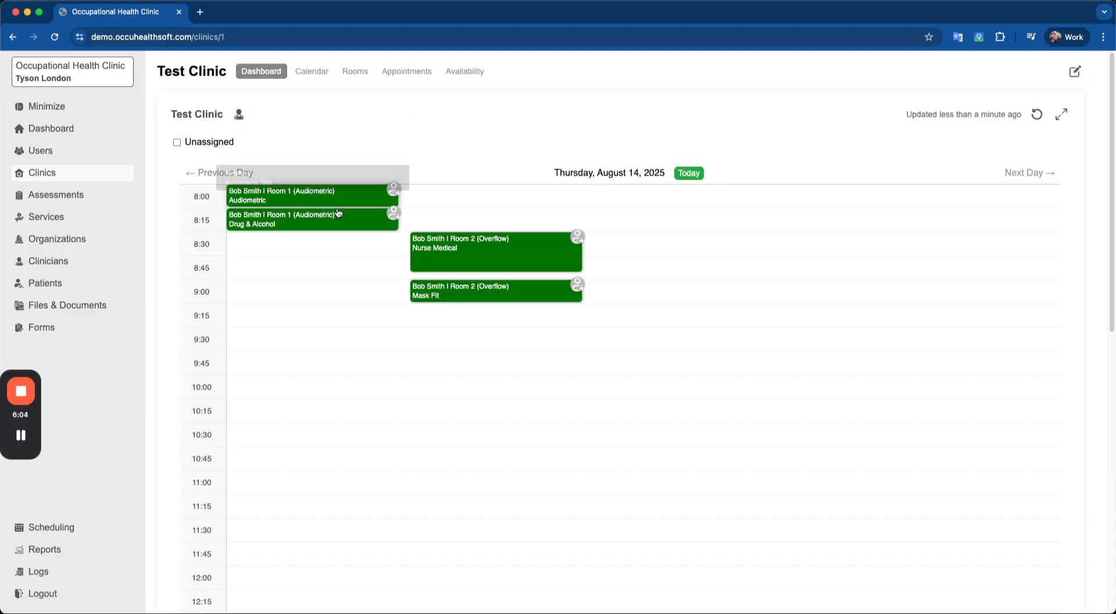
left_click(395, 190)
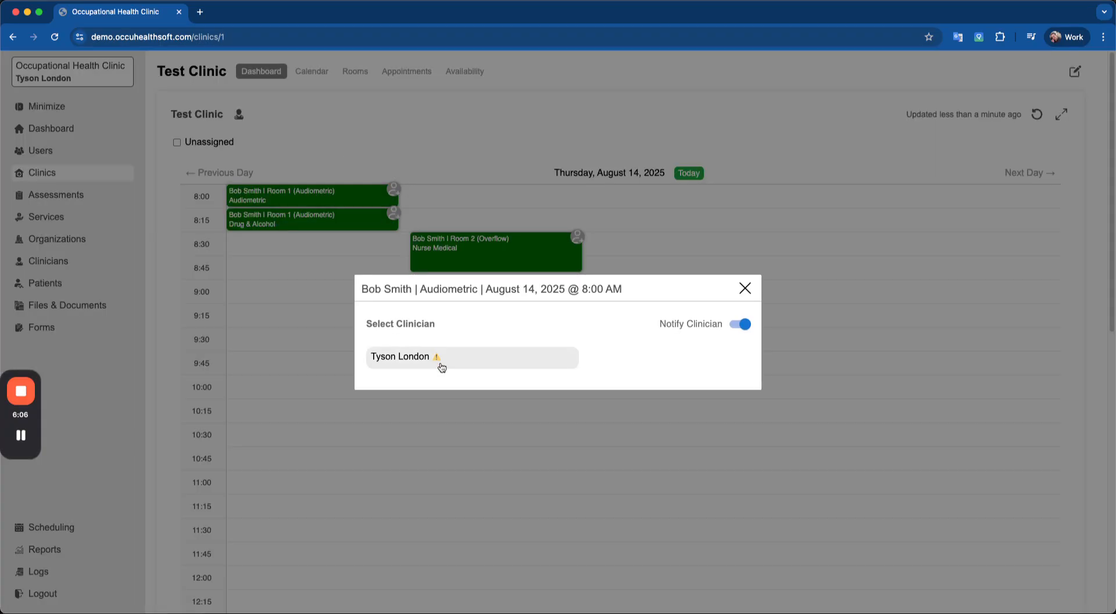
mouse_move(439, 364)
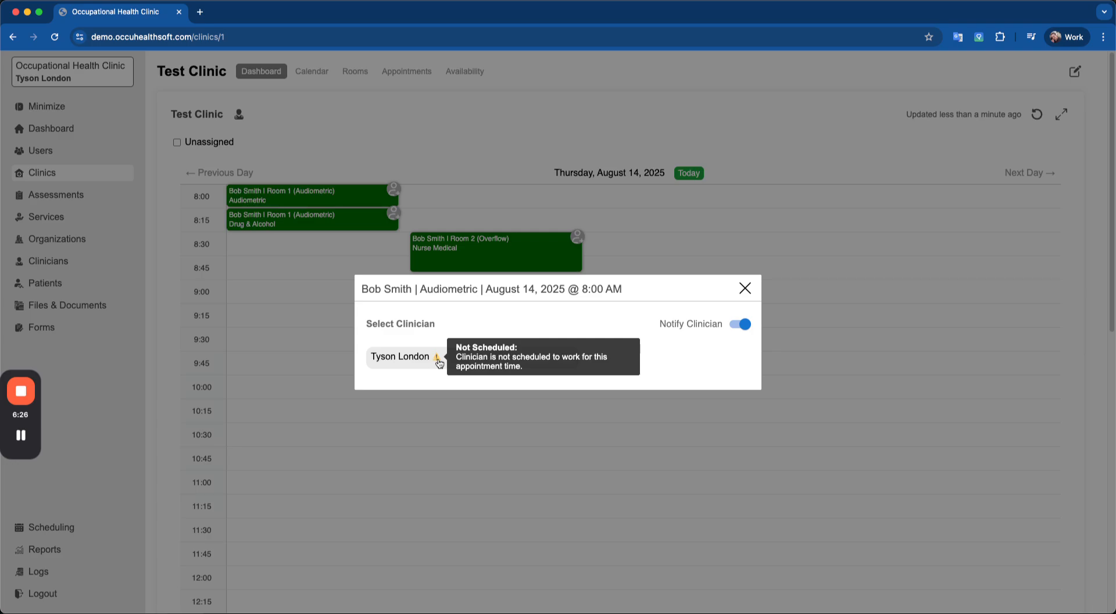
left_click(745, 289)
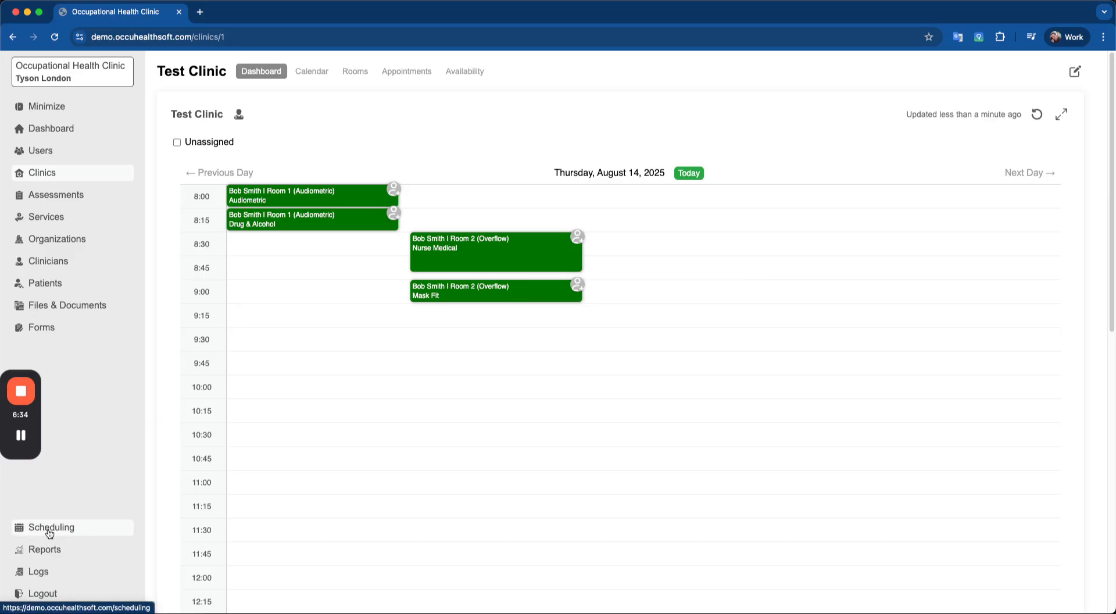
left_click(395, 190)
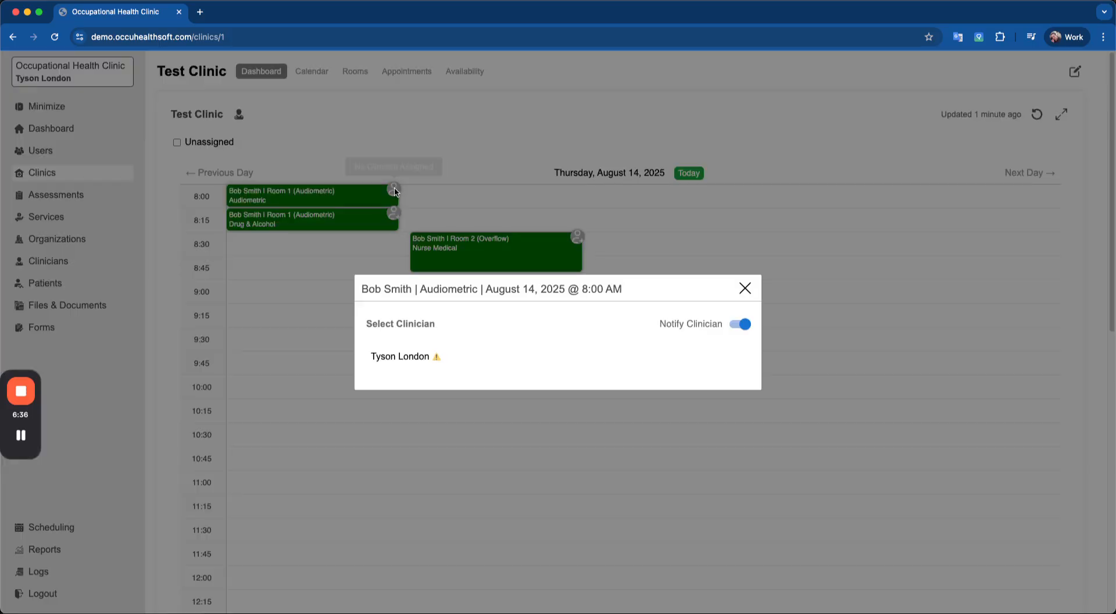
left_click(442, 360)
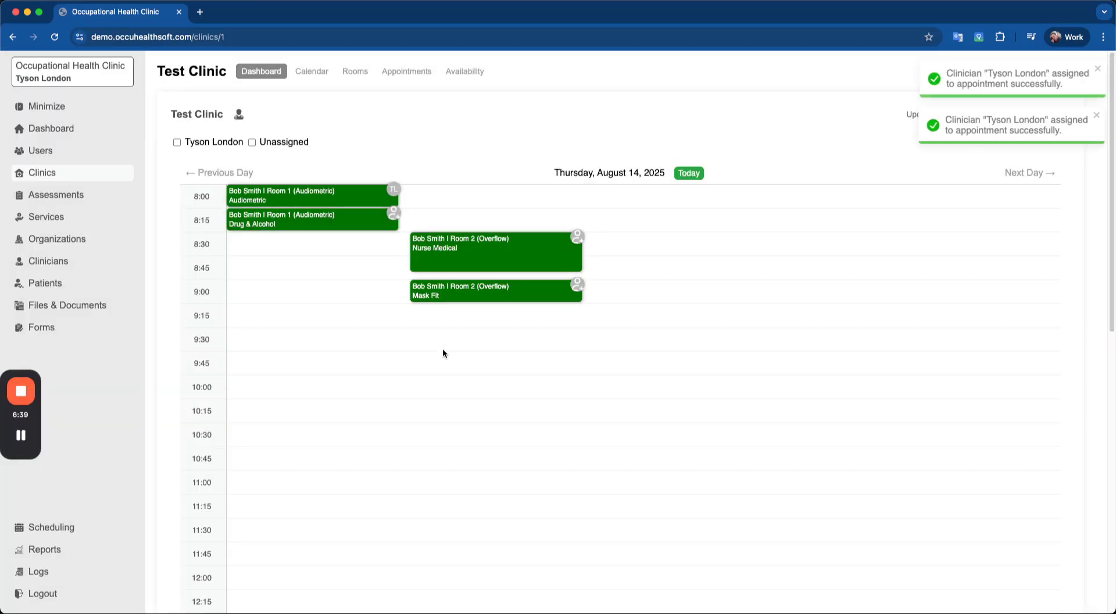
Step: Assign the clinician to the 8:15 AM Drug & Alcohol, 8:30 AM Nurse Medical and 9:00 AM Mask Fit appointments, with clinician notification on
left_click(395, 214)
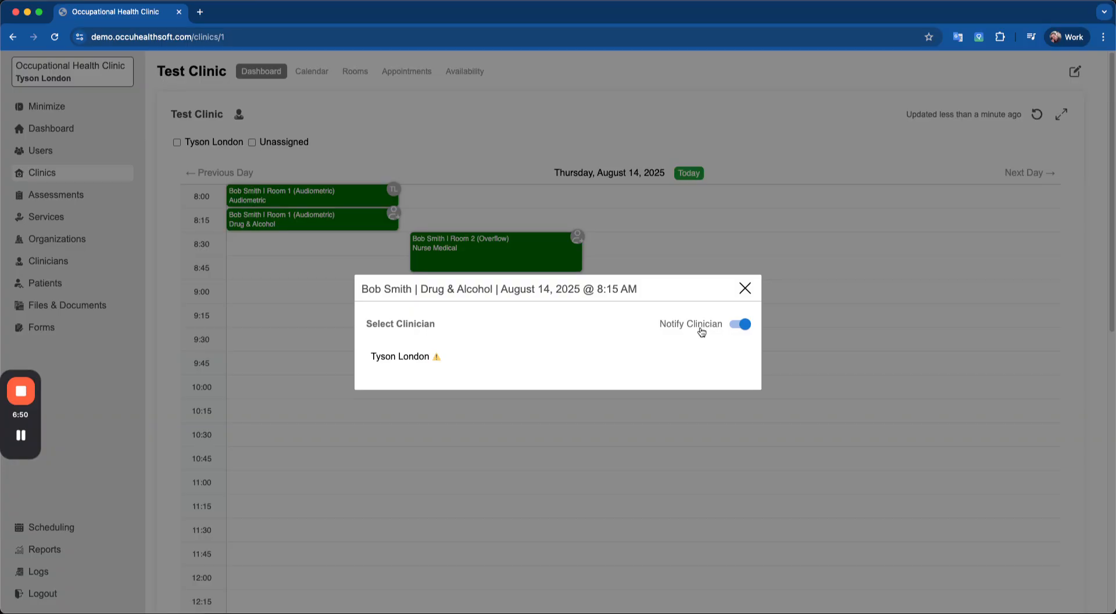
left_click(411, 357)
left_click(578, 237)
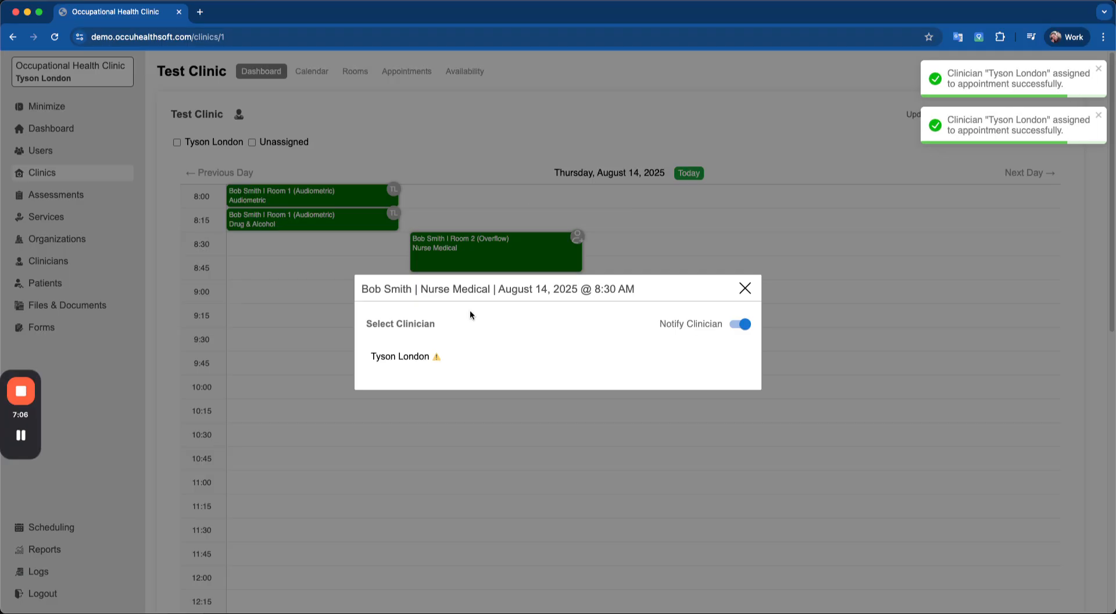
left_click(391, 358)
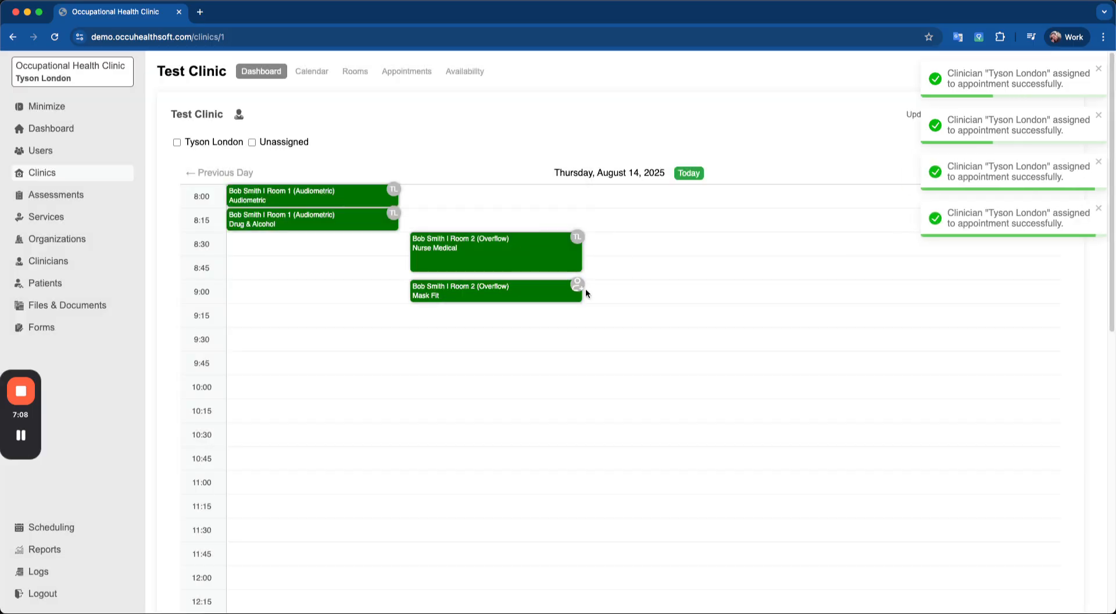
left_click(578, 284)
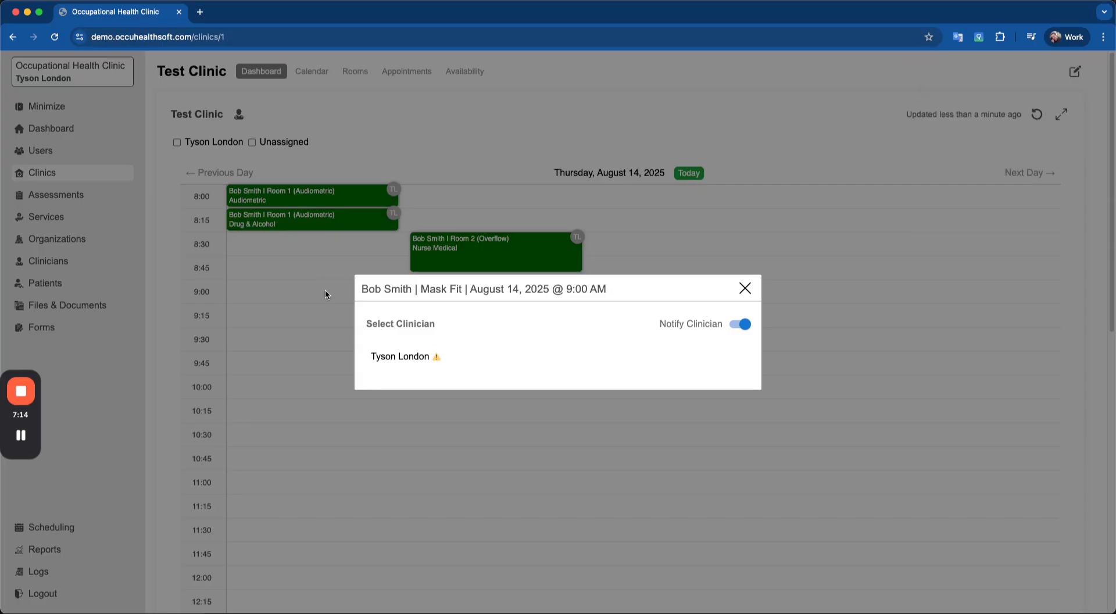
left_click(406, 364)
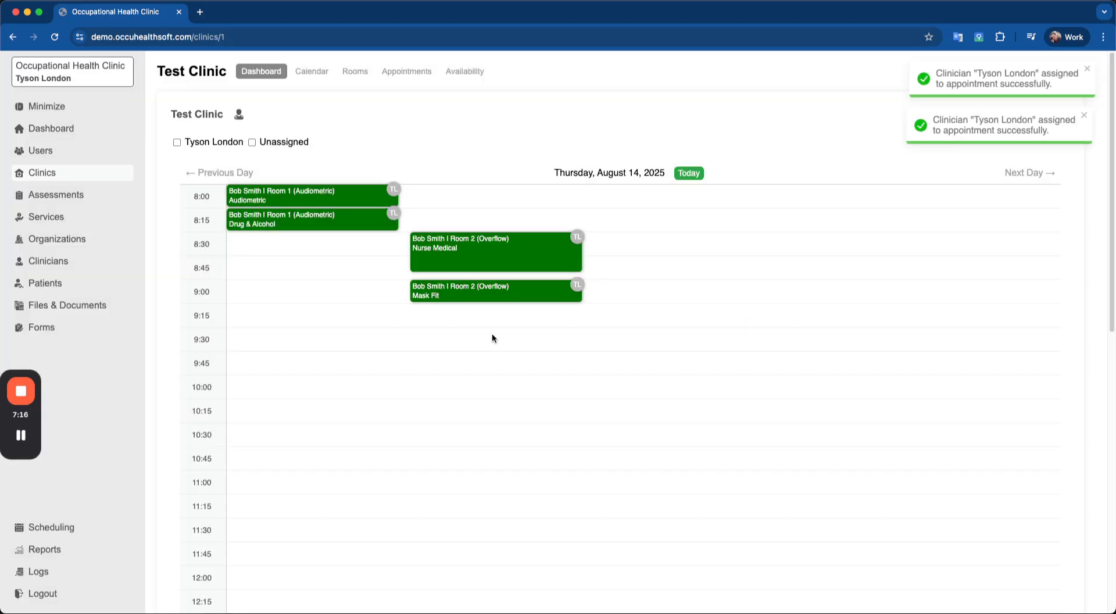
Step: Mark the patient as arrived for the 8:00 AM Audiometric appointment and check the editable patient details
left_click(285, 196)
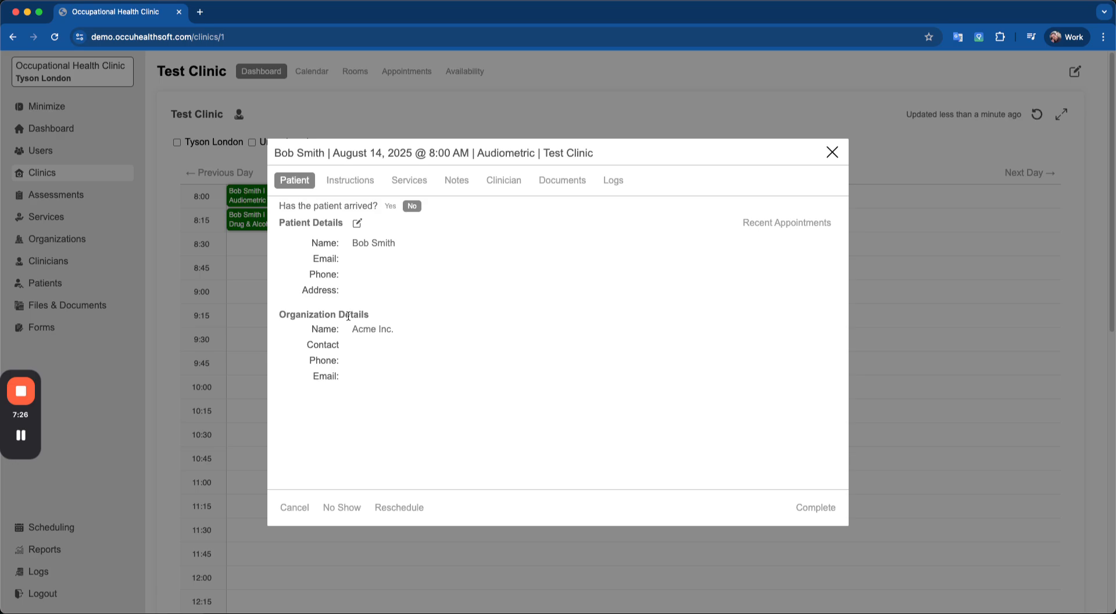
left_click(391, 207)
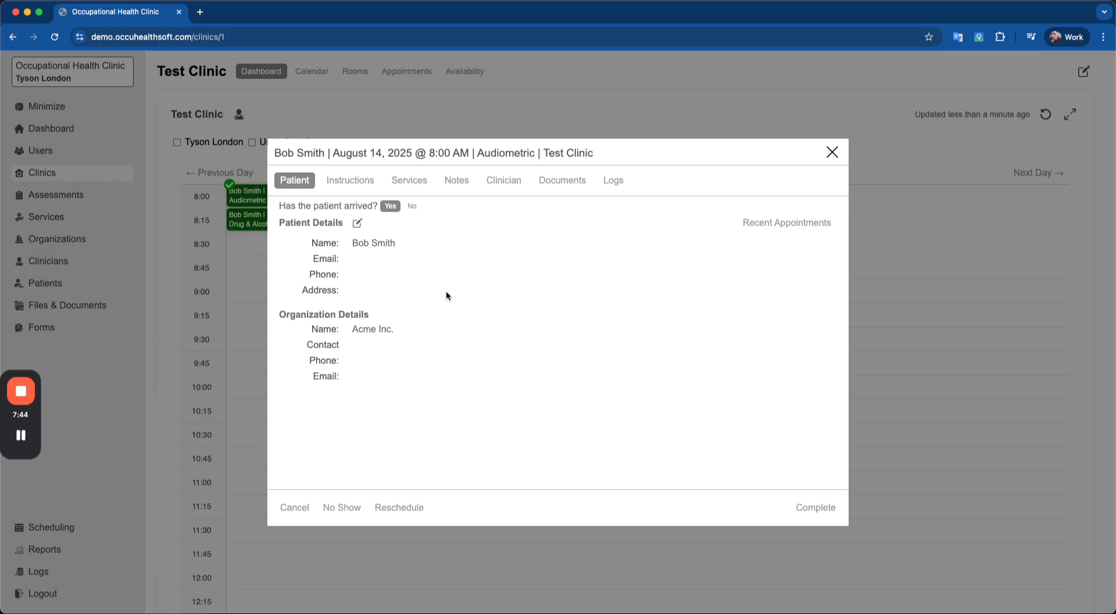
left_click(357, 224)
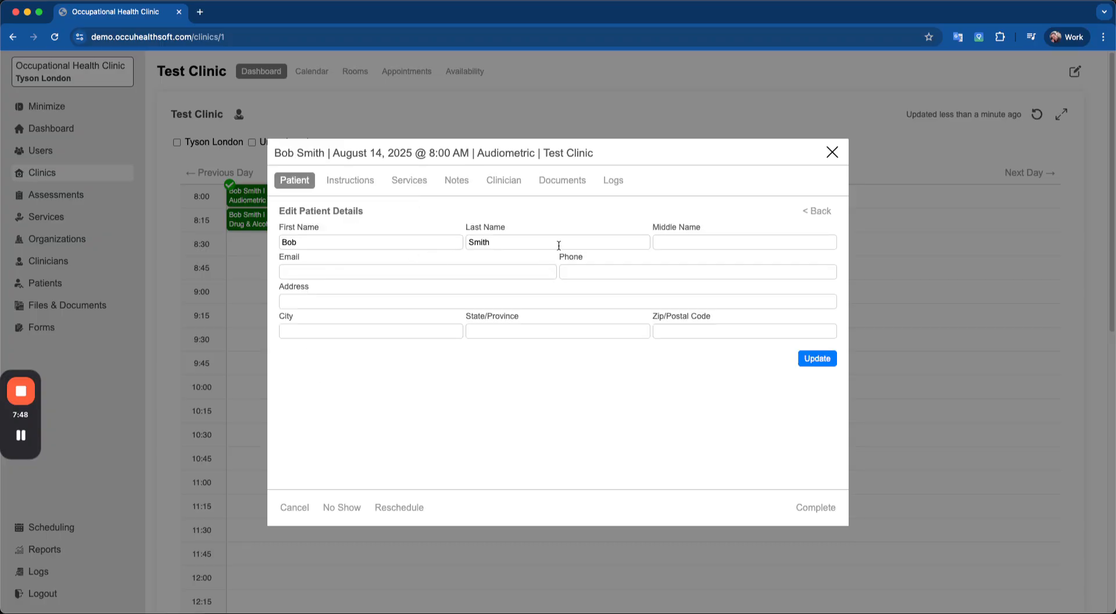
left_click(819, 212)
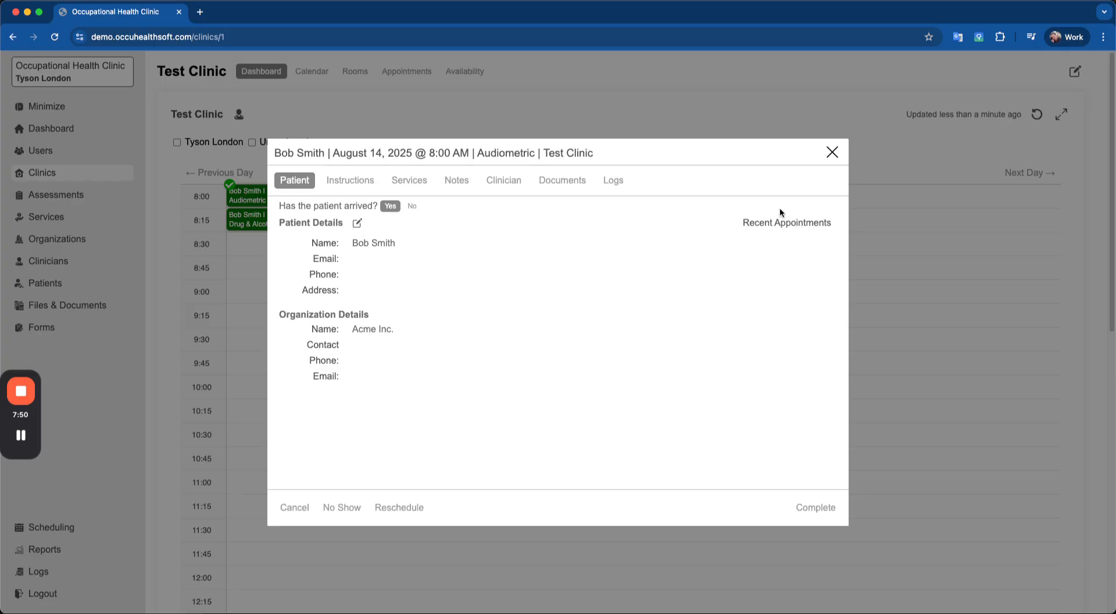
Step: Review the Audiometric appointment's instructions, services, notes, clinician details, clinician change options and documents
left_click(352, 182)
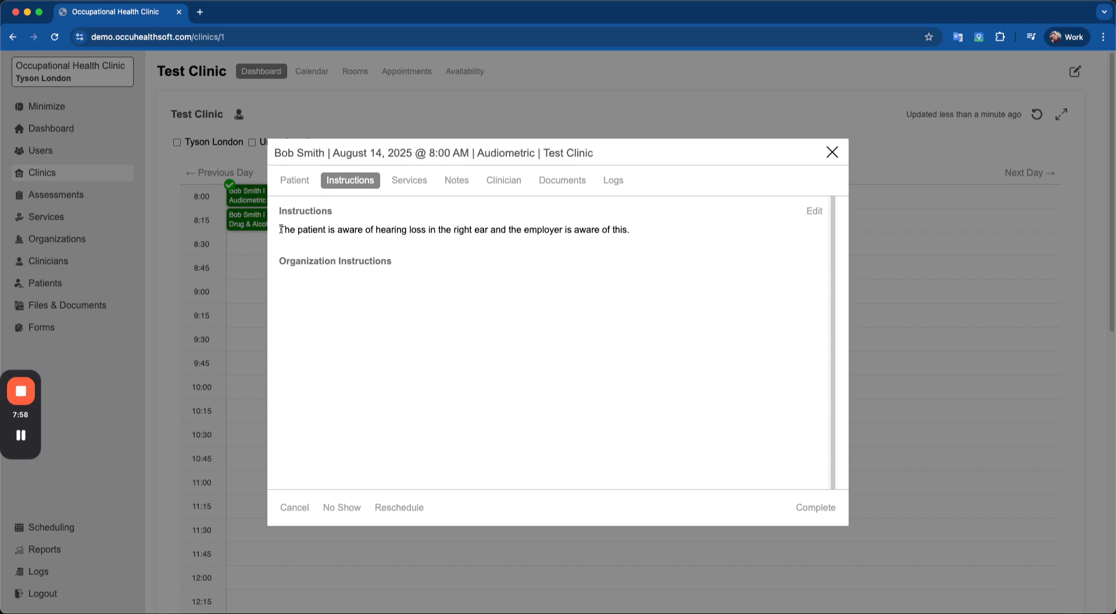
left_click_drag(280, 230, 622, 243)
left_click(639, 229)
left_click(406, 179)
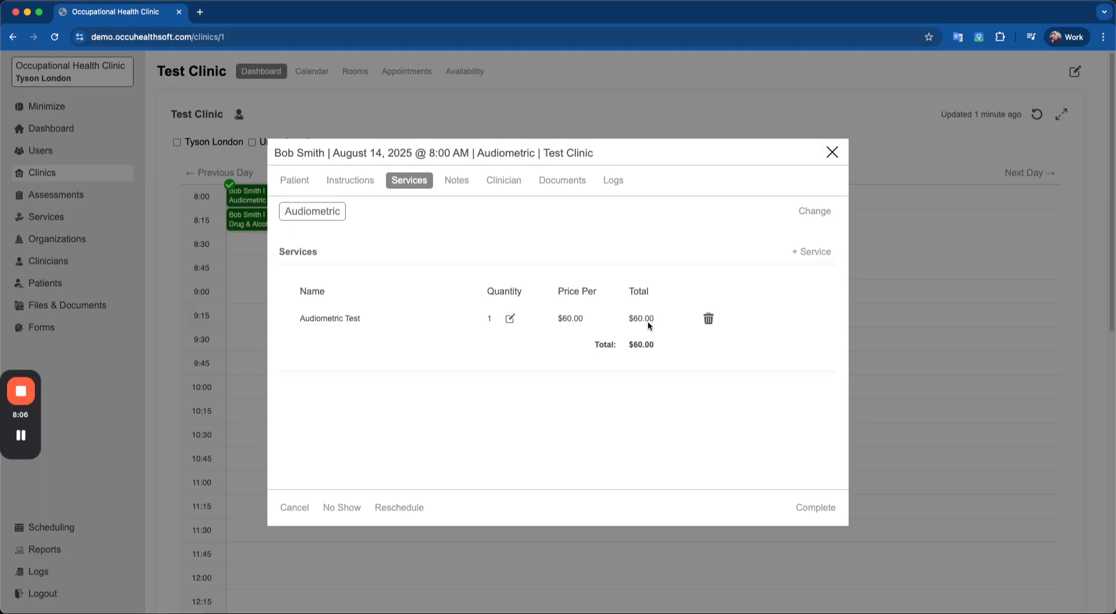
left_click(451, 181)
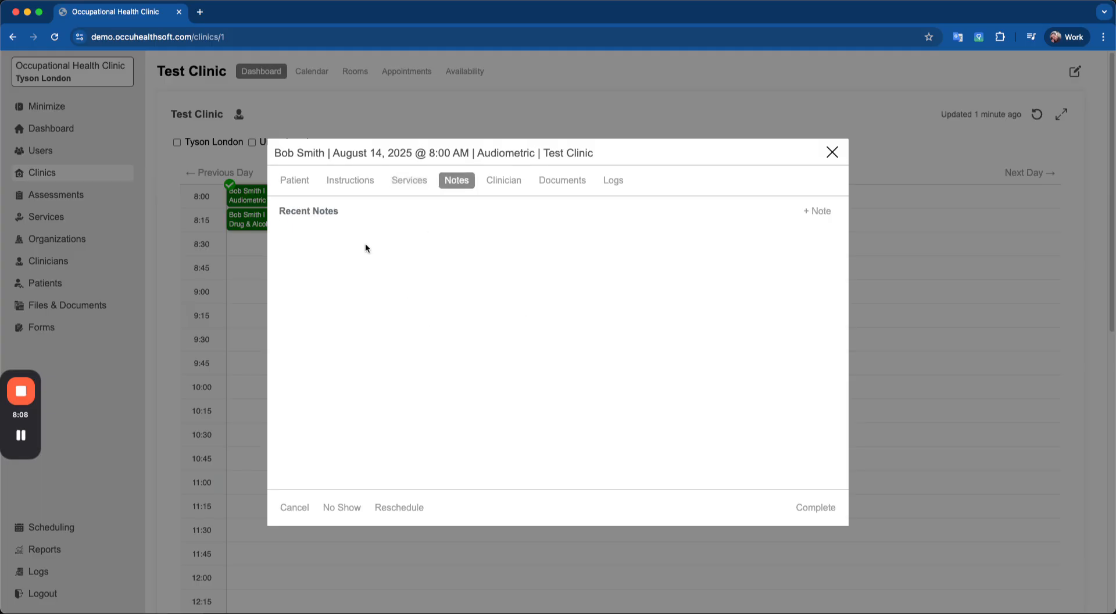
left_click(505, 180)
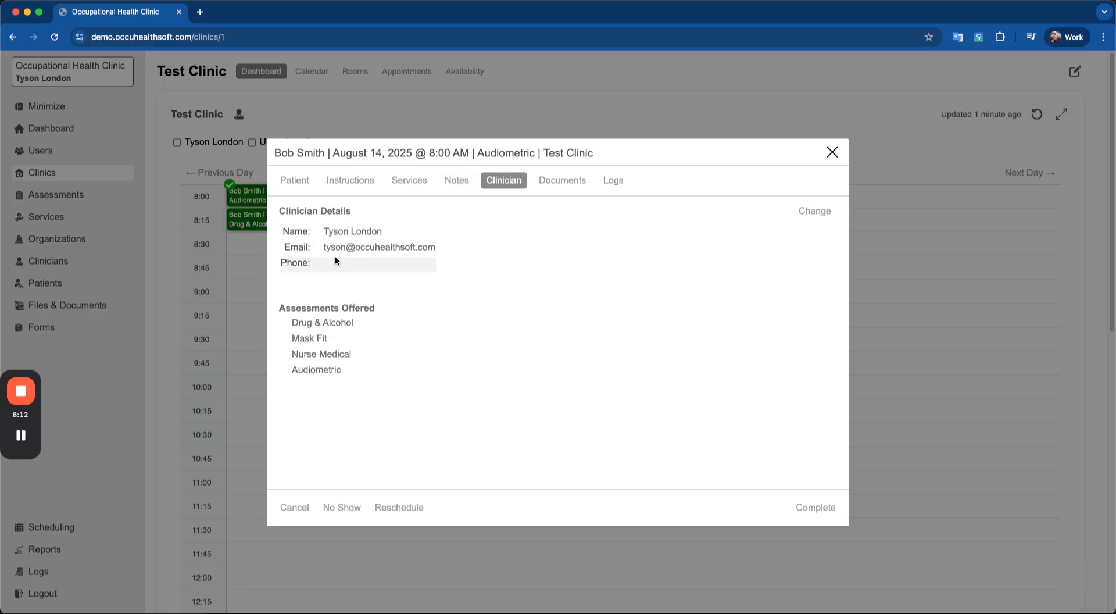
left_click(815, 213)
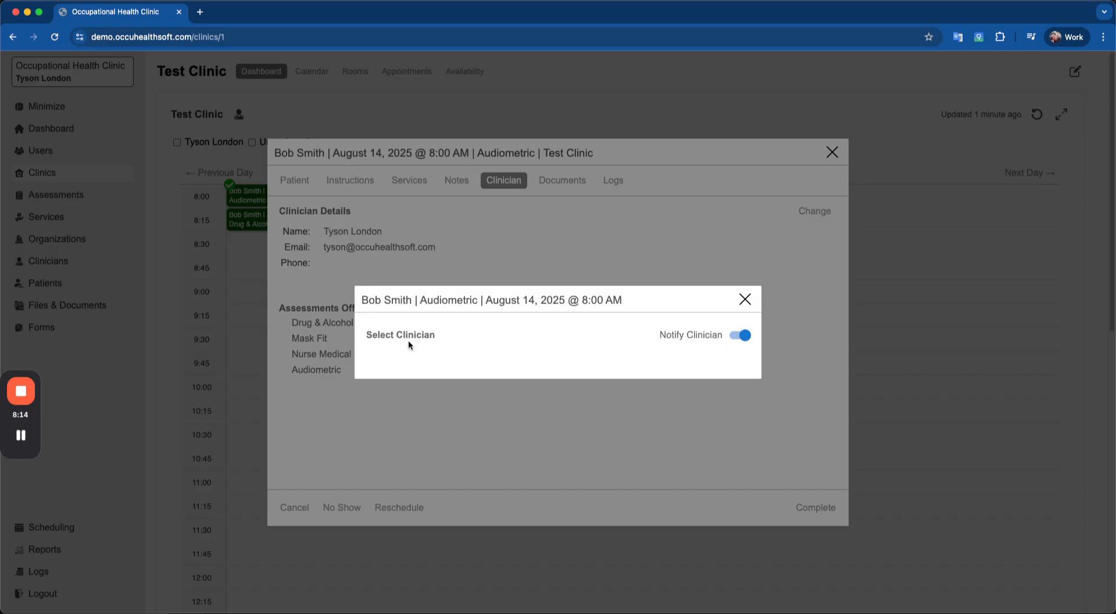
left_click(745, 299)
left_click(547, 185)
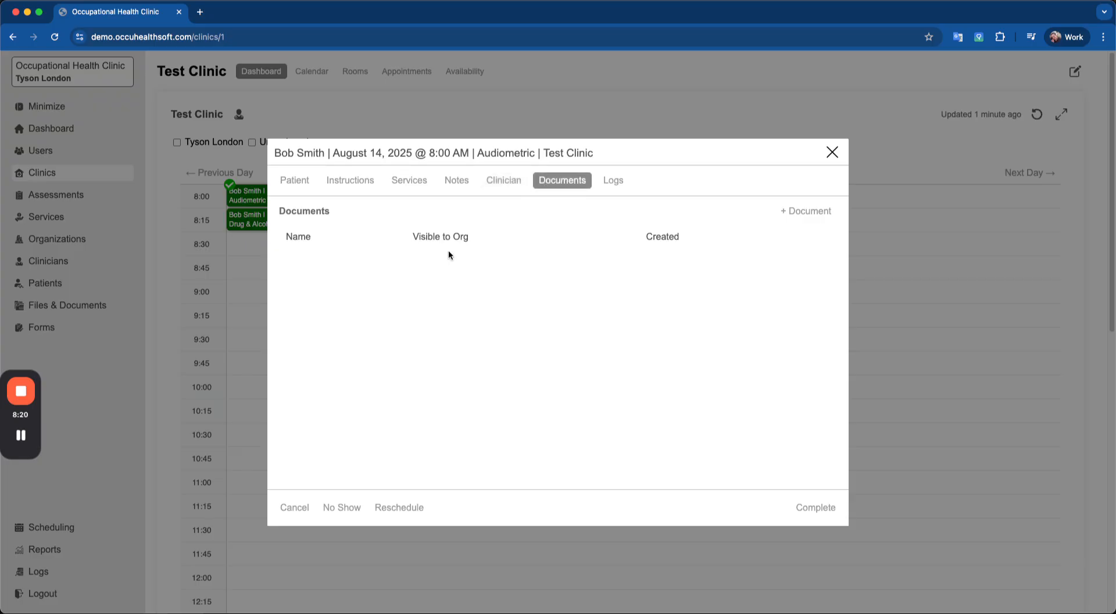
Step: Examine the Audiometric appointment's log, from the missing-email entries through the clinician assignments to the patient's arrival
left_click(616, 185)
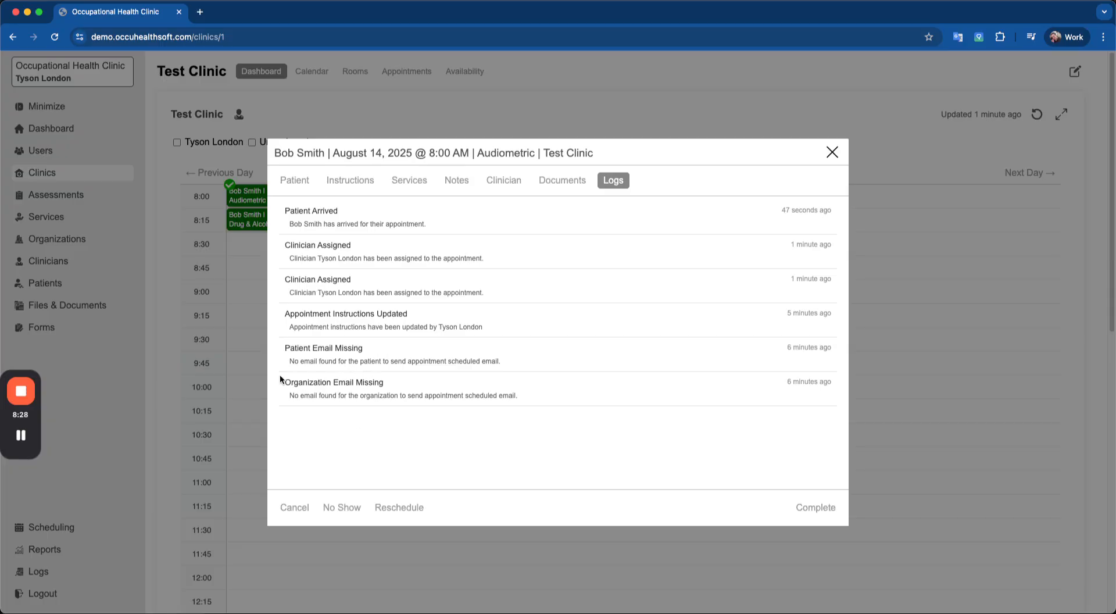
left_click_drag(284, 382, 384, 383)
left_click(386, 384)
left_click_drag(285, 348, 385, 347)
left_click(383, 347)
left_click_drag(285, 279, 504, 296)
left_click(504, 297)
left_click_drag(285, 244, 494, 254)
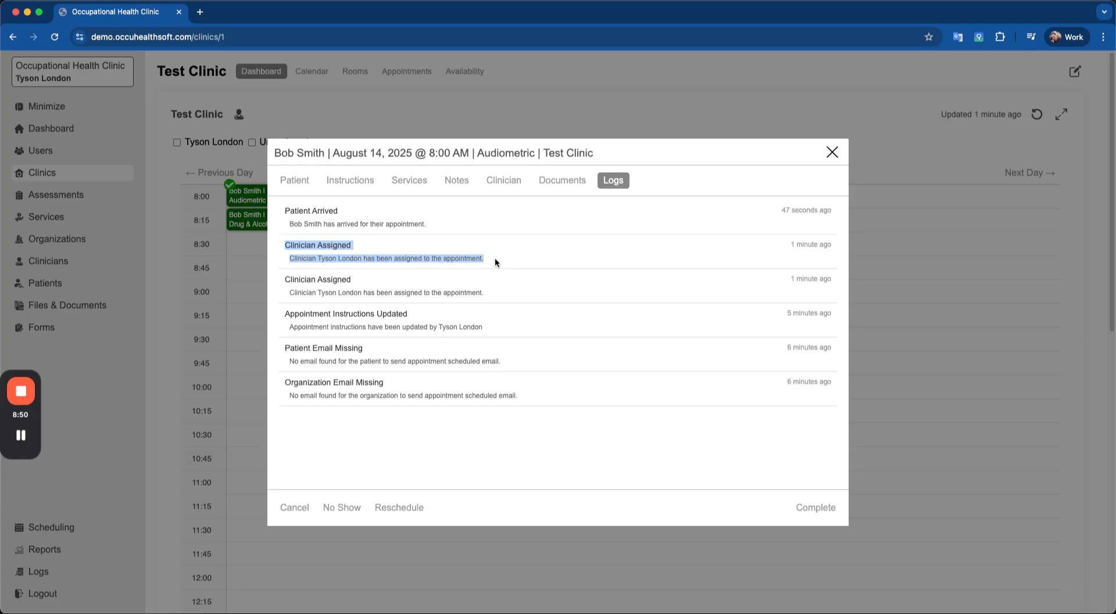
left_click(494, 257)
left_click_drag(283, 208, 437, 225)
left_click(437, 226)
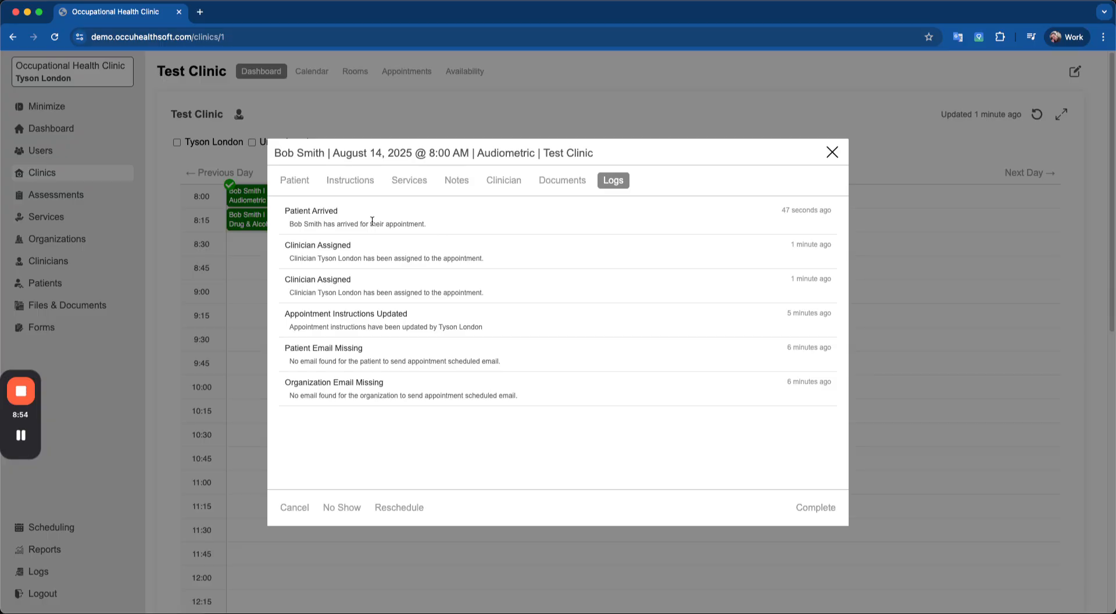
Step: Start a new note on the Audiometric appointment titled "The patient has opted out of testing the left ear"
left_click(457, 185)
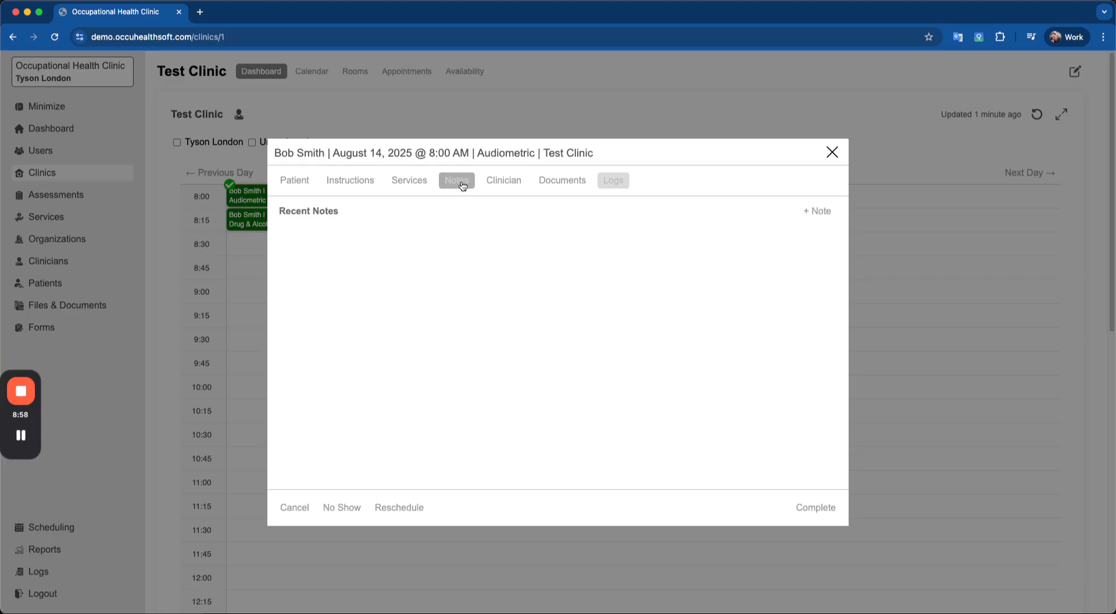
left_click(817, 212)
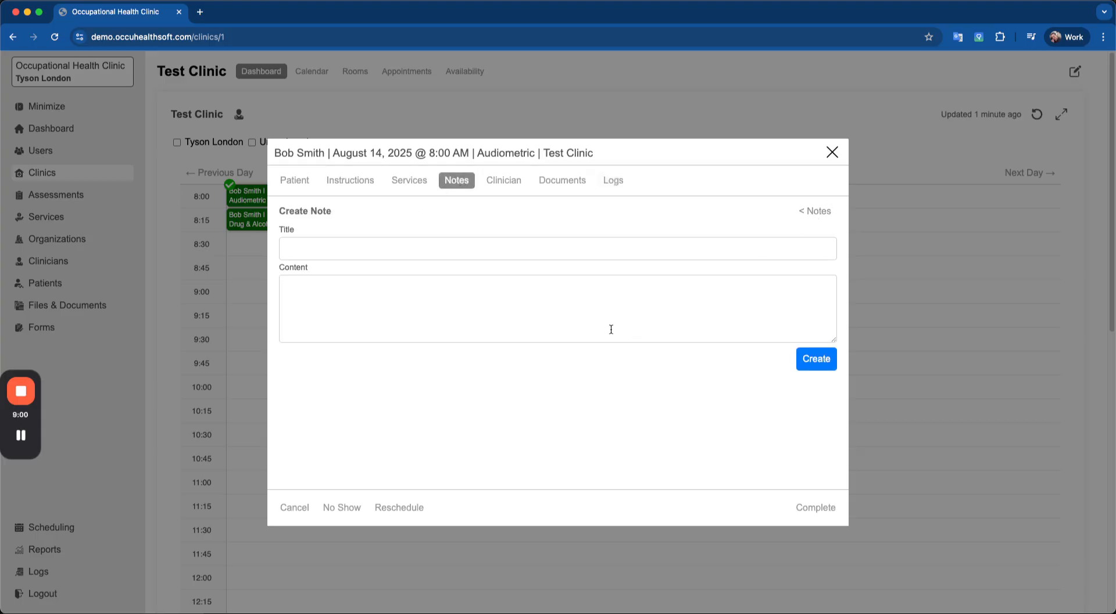
left_click(298, 250)
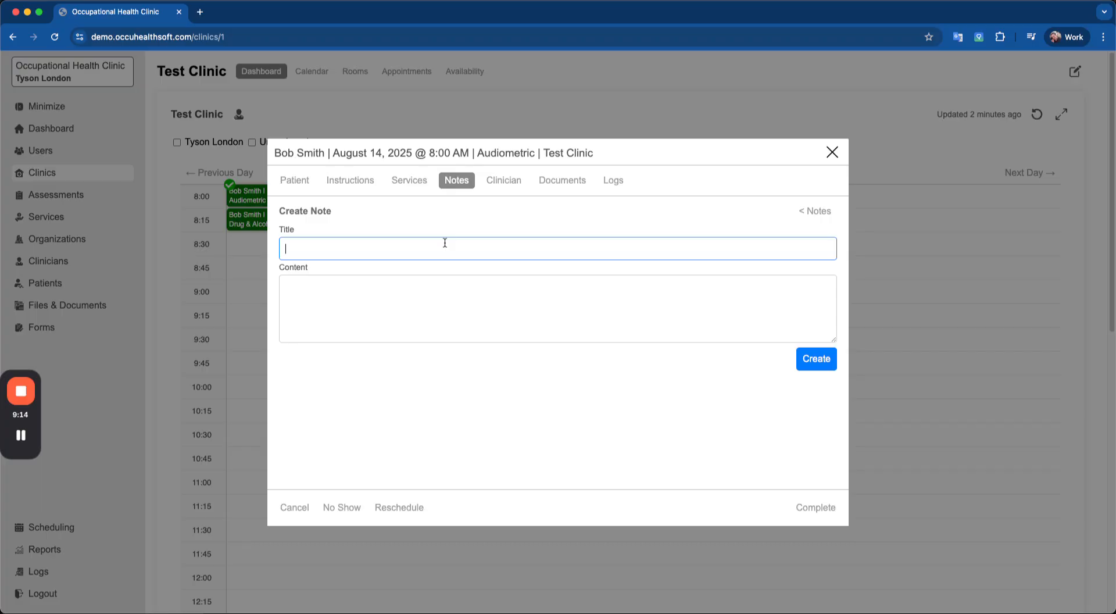
type("The patient has opted out of testi")
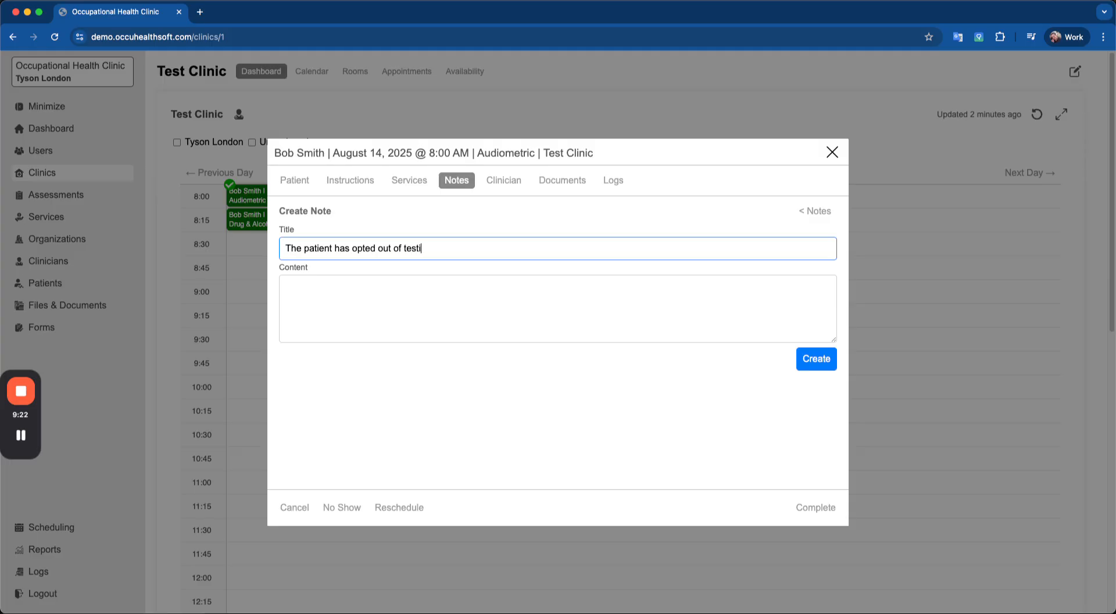
type("ng the left ear and emp")
key("BackSpace")
key("BackSpace")
key("BackSpace")
key("BackSpace")
key("BackSpace")
key("BackSpace")
key("BackSpace")
key("BackSpace")
key("BackSpace")
key("BackSpace")
key("BackSpace")
key("BackSpace")
type("ear")
Step: Enter "The employer is aware of this for this patient/worker" as the note's content and create the note
left_click(419, 303)
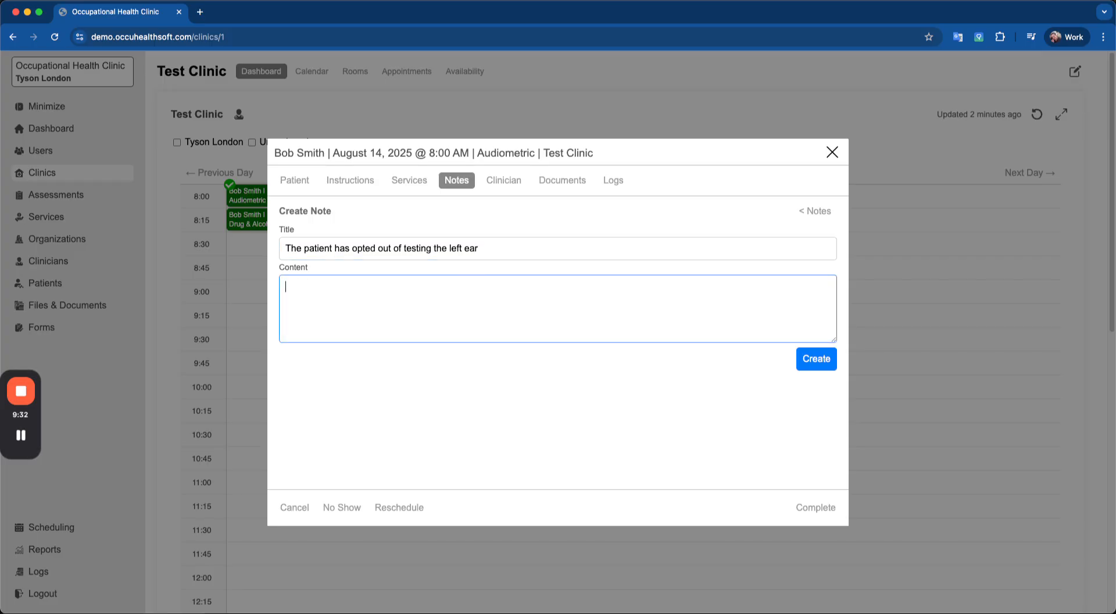
type("The employer is aware of ")
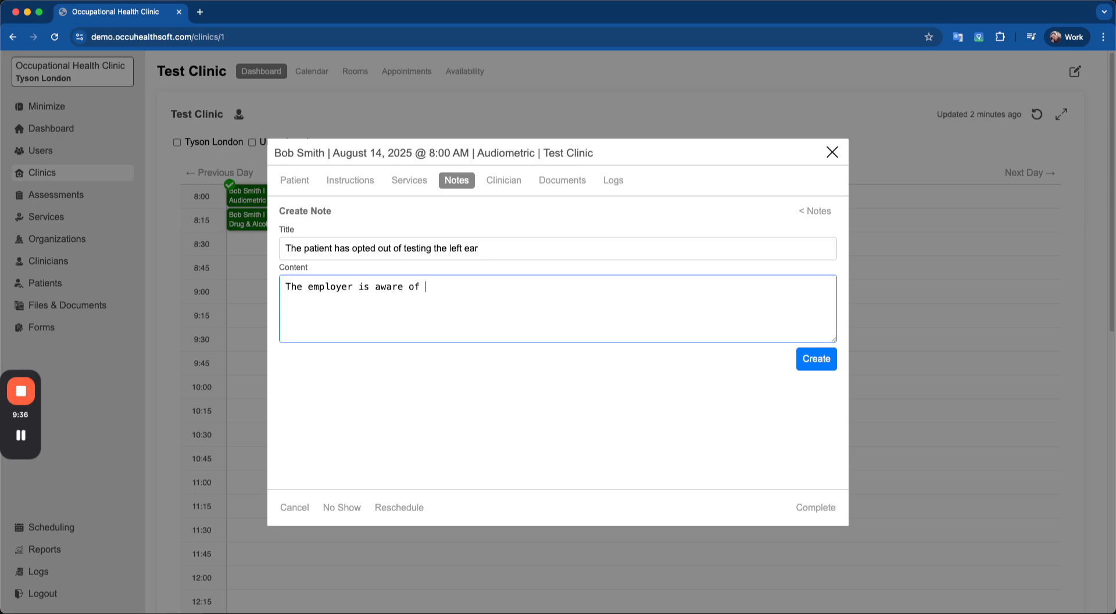
type("this for this patient/worker")
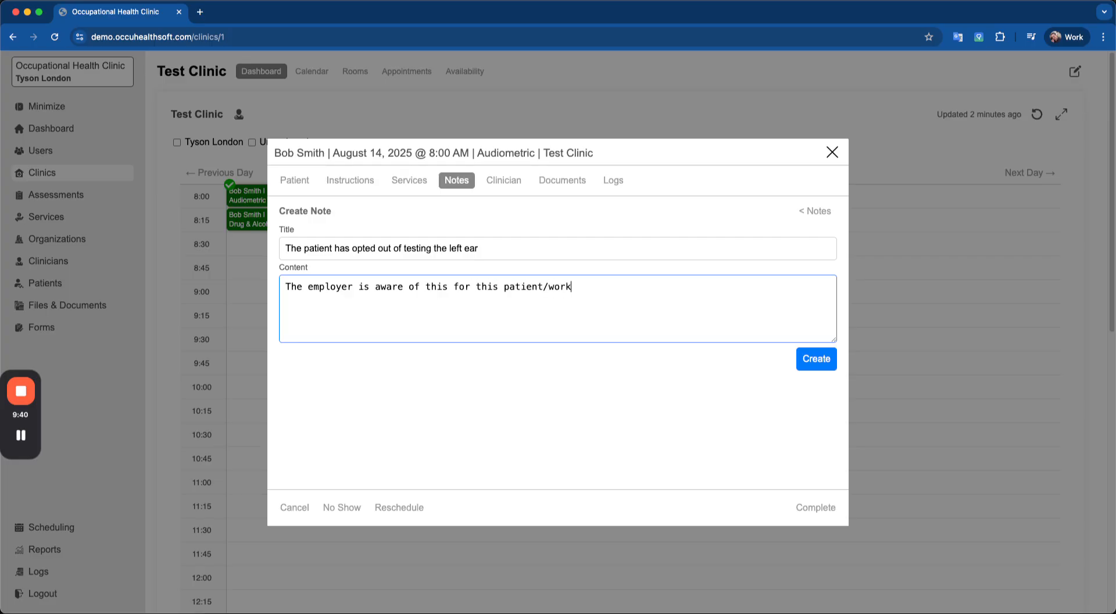
left_click(817, 363)
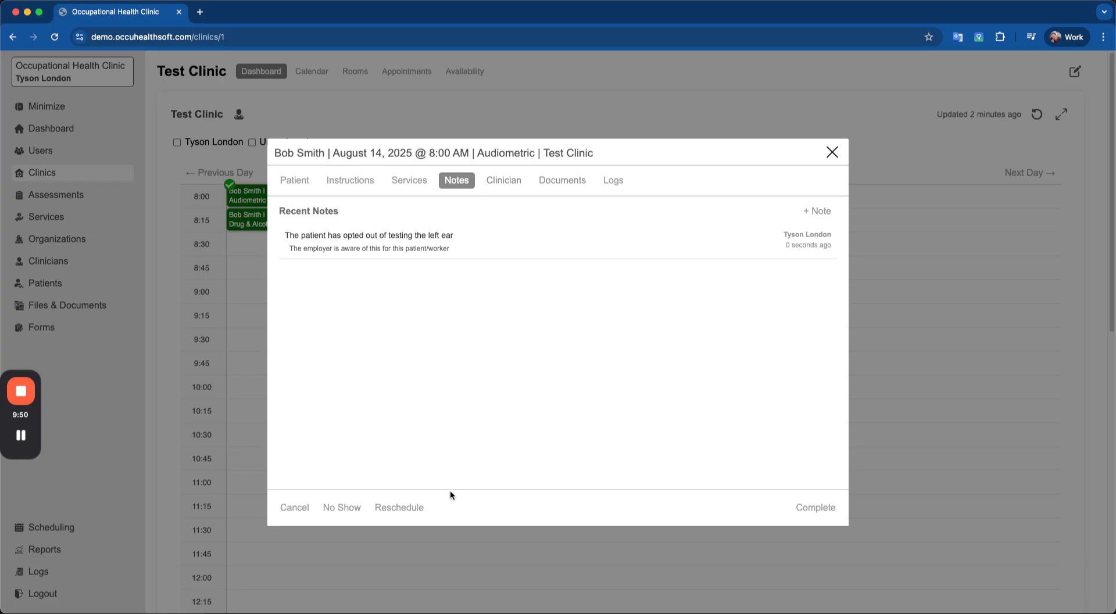
Step: Examine the Audiometric appointment's document upload form, including its description, client message, organization visibility and file options, and return to the document list
left_click(560, 183)
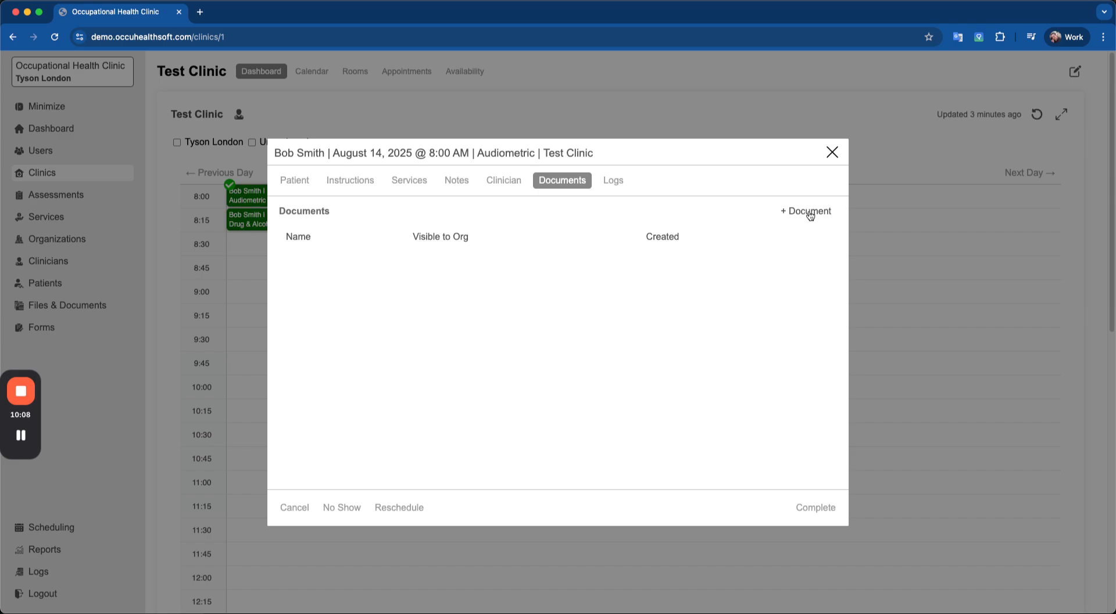
left_click(811, 213)
scroll(381, 279, "down", 2)
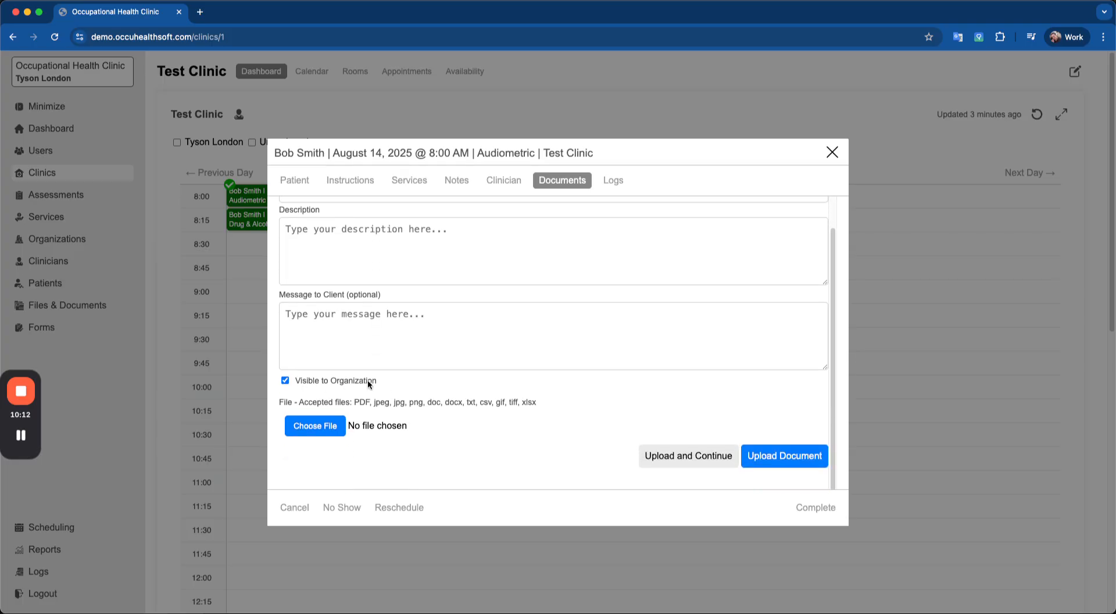
scroll(326, 349, "up", 1)
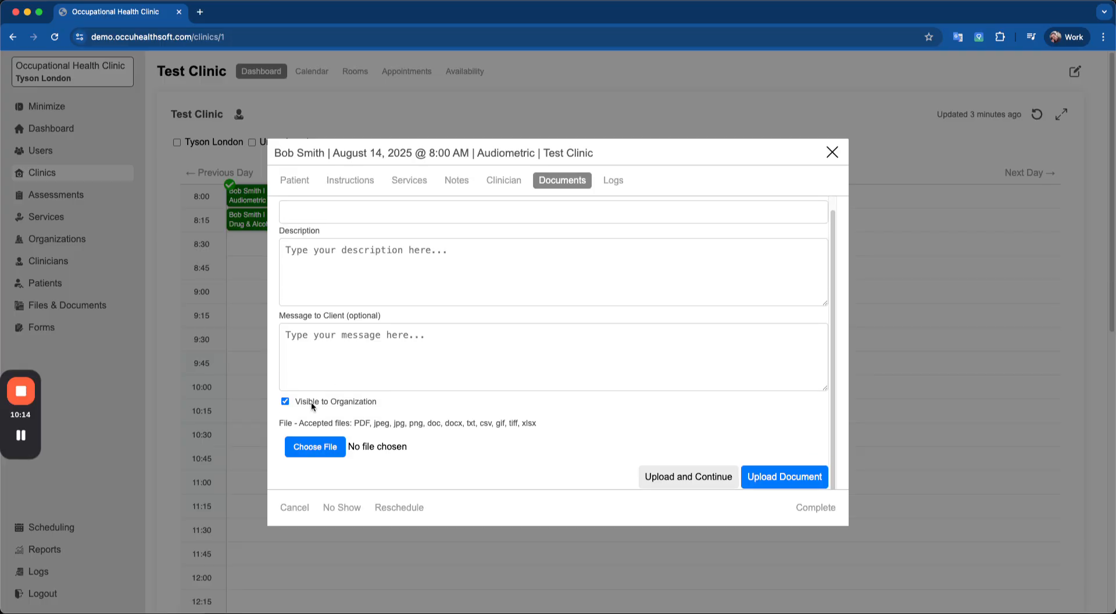
scroll(462, 338, "up", 1)
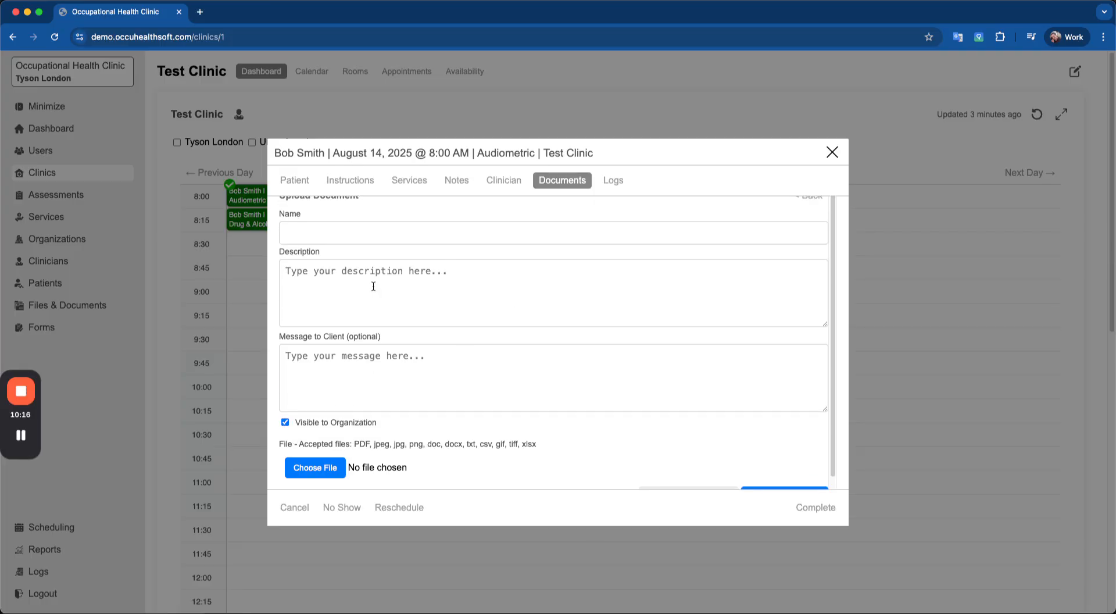
scroll(436, 360, "down", 1)
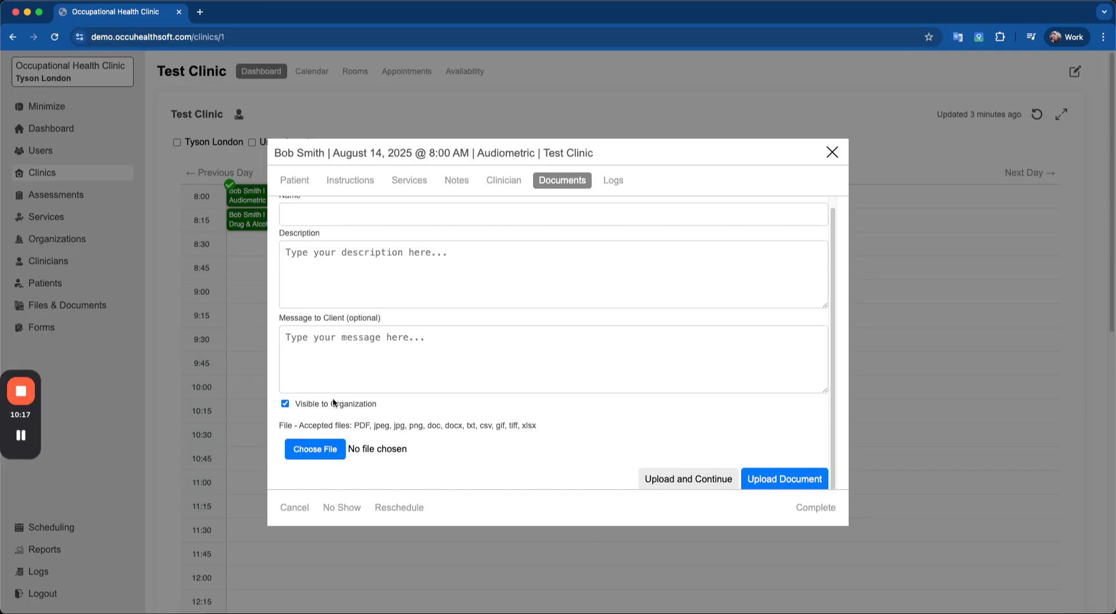
left_click(285, 403)
scroll(564, 449, "down", 1)
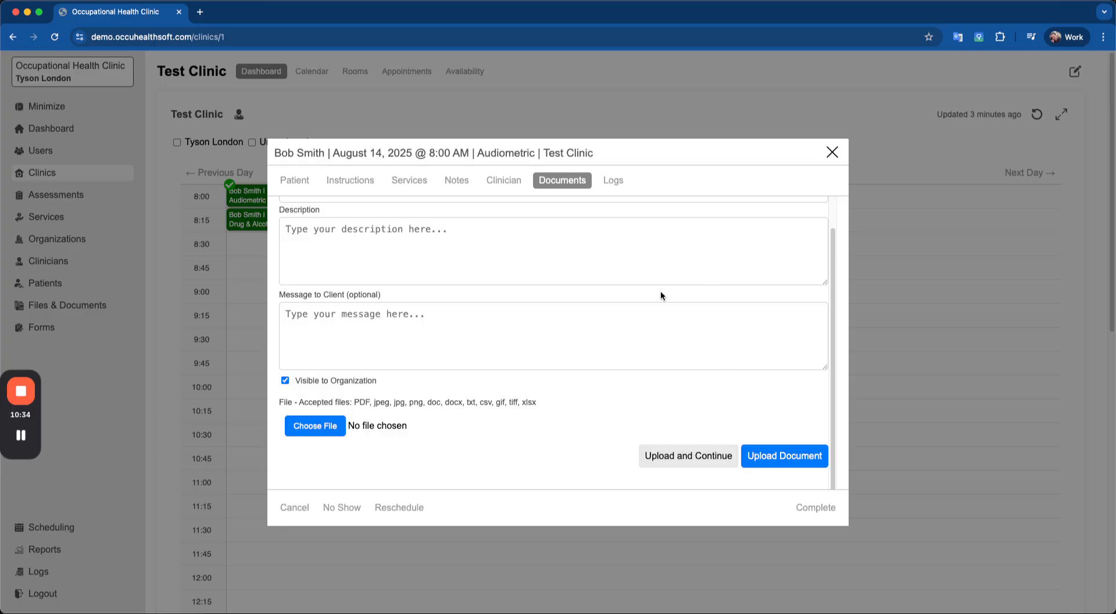
scroll(660, 295, "up", 2)
scroll(700, 399, "down", 2)
scroll(549, 280, "up", 2)
left_click(802, 211)
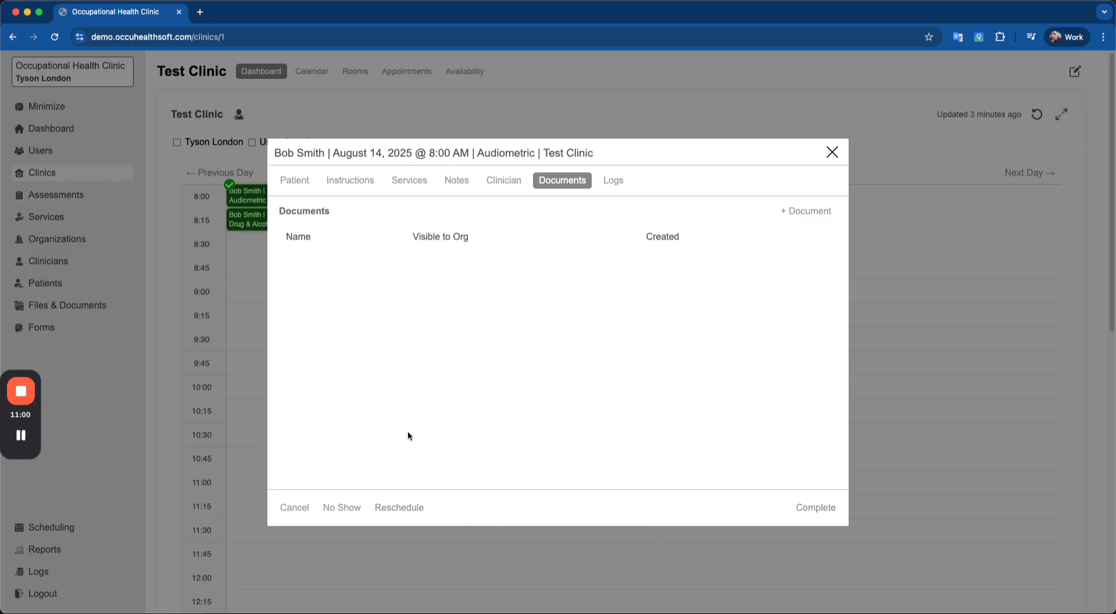
Step: Open rescheduling for the Audiometric appointment and examine both rooms' time slots on August 14, 2025
left_click(399, 511)
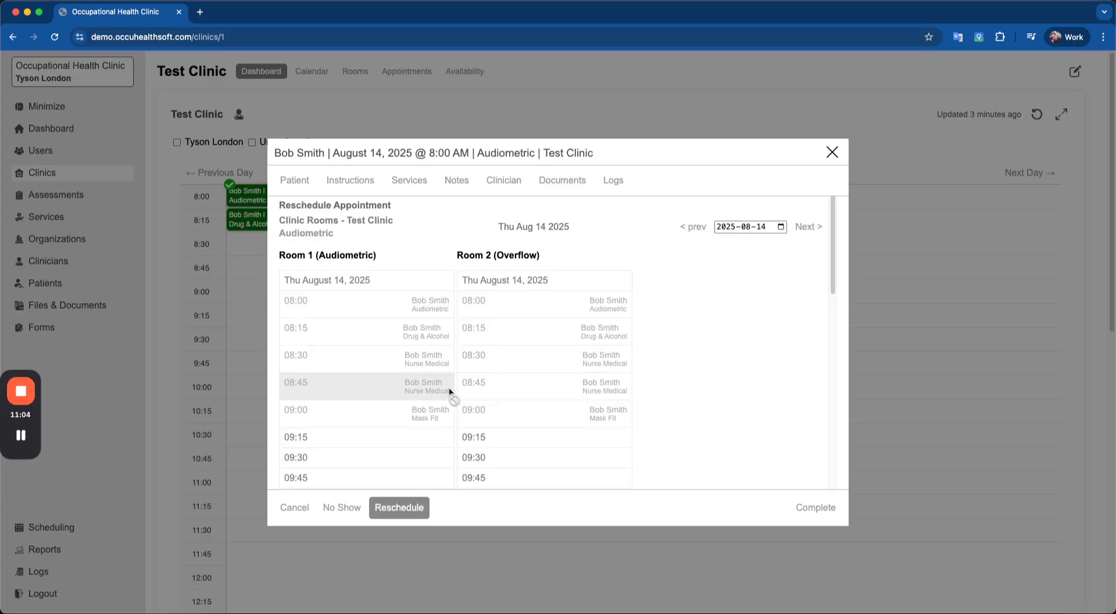
scroll(412, 339, "down", 3)
scroll(403, 417, "down", 10)
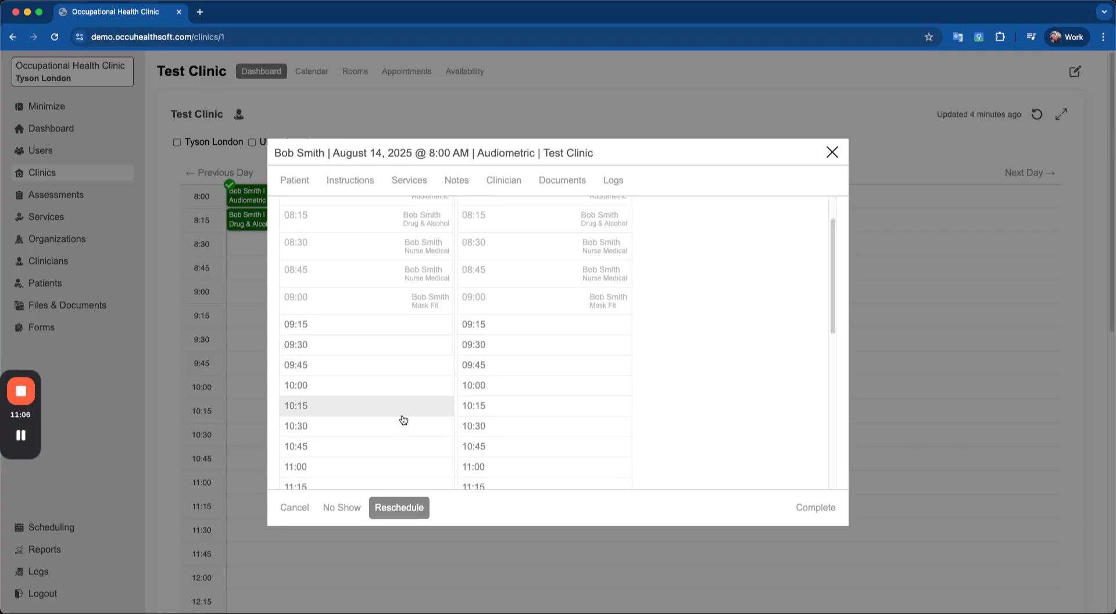
scroll(405, 389, "up", 15)
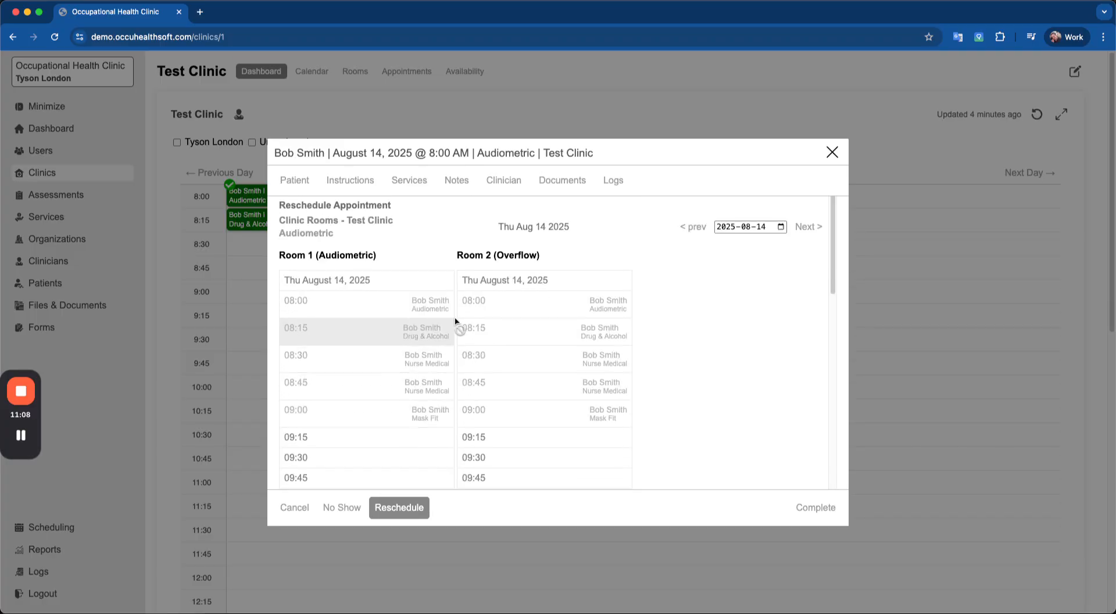
Step: Browse the Audiometric appointment's rescheduling availability day by day through August 17, and return to the August 14 slots
left_click(804, 228)
left_click(805, 229)
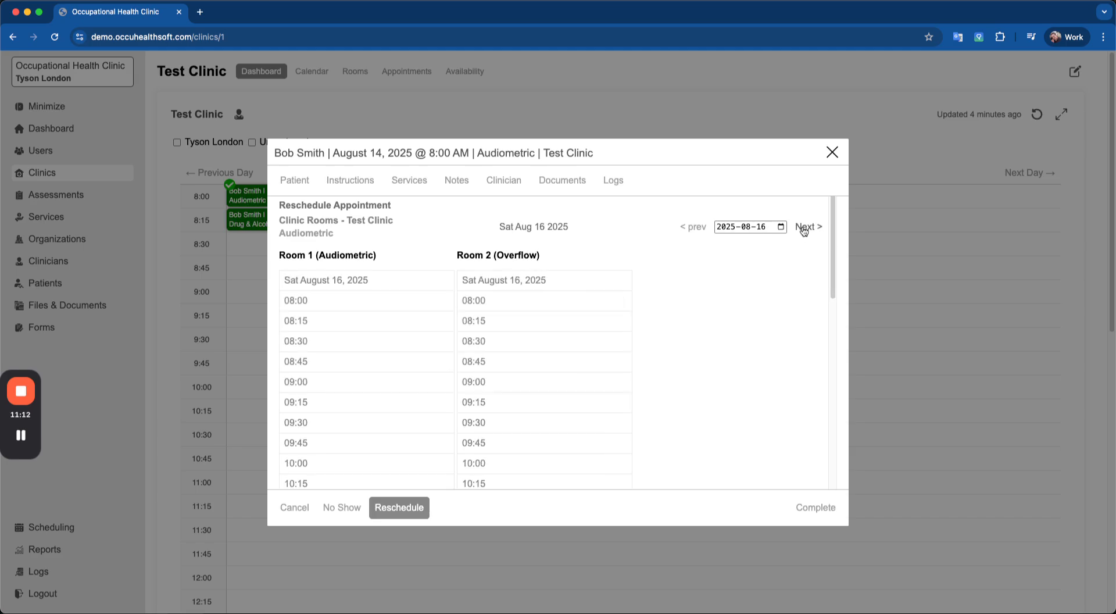
left_click(804, 229)
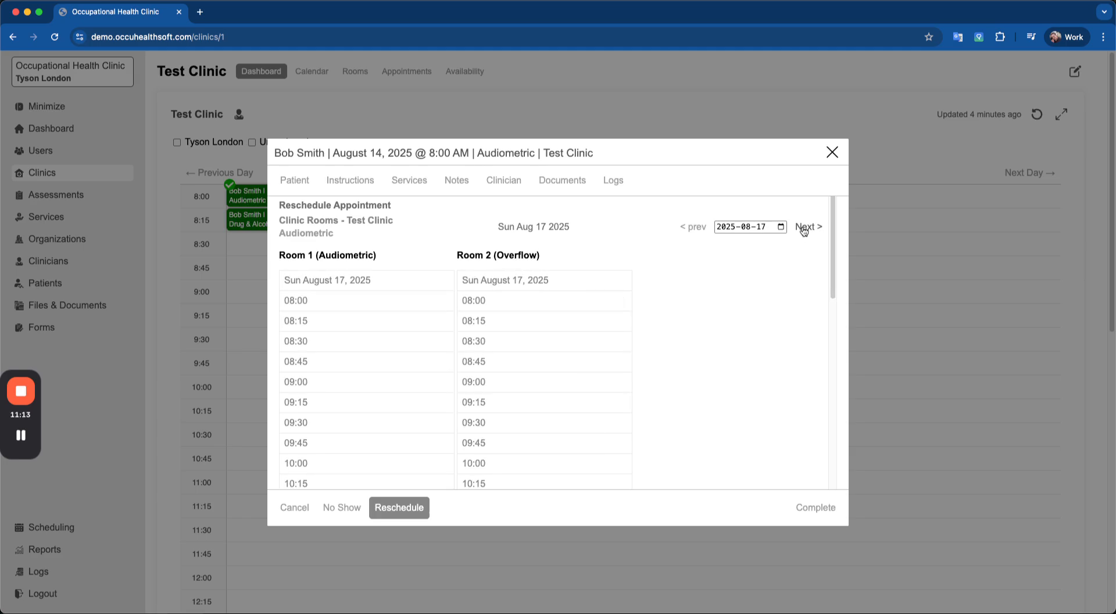
left_click(698, 228)
left_click(698, 228)
left_click(698, 228)
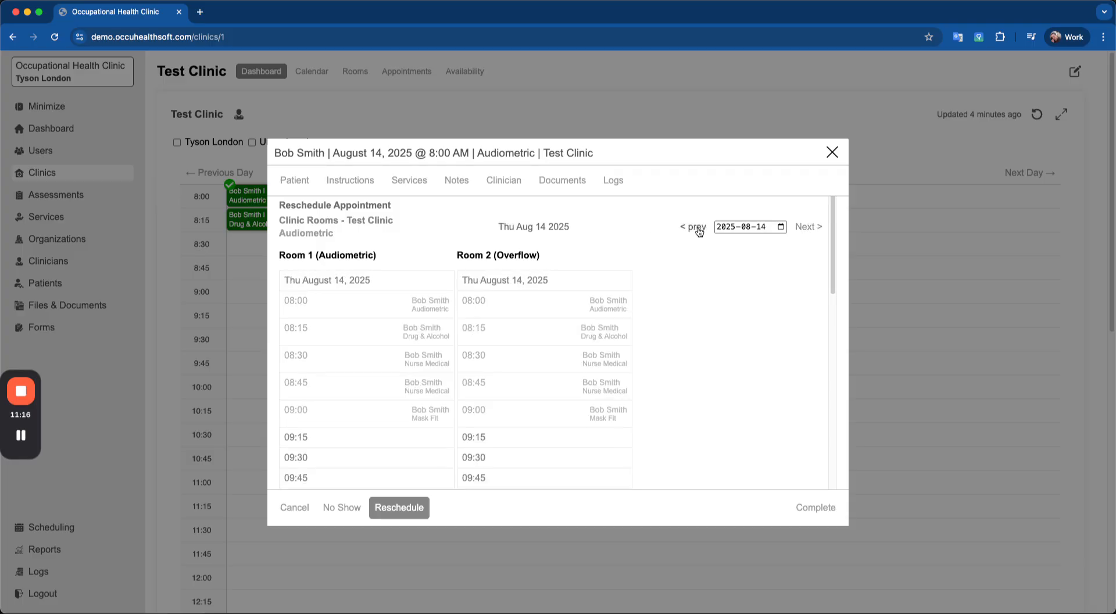
left_click(697, 228)
left_click(808, 228)
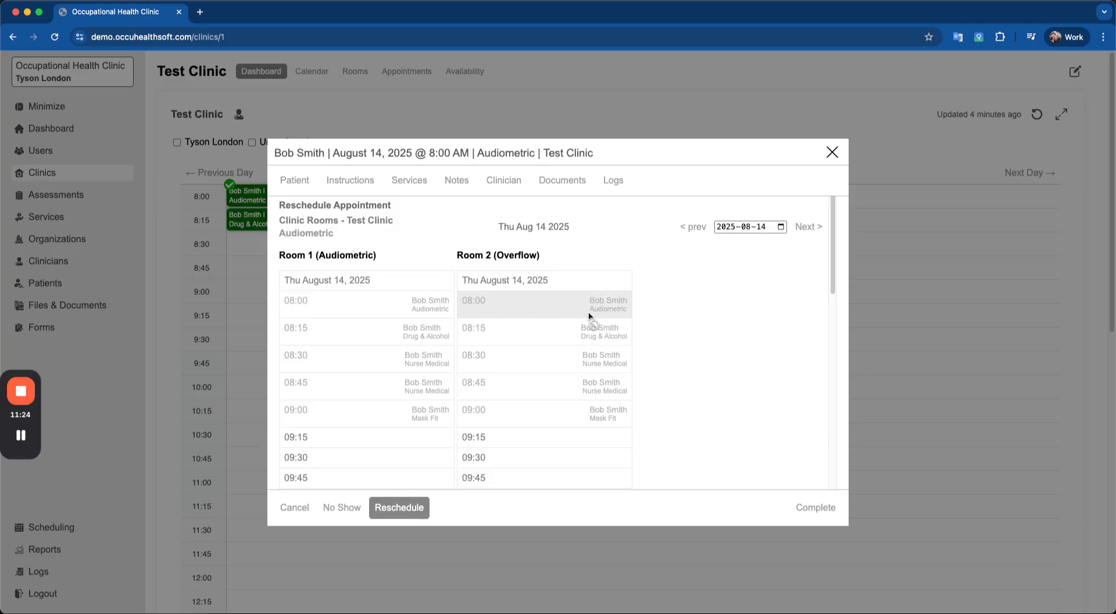
scroll(532, 323, "down", 3)
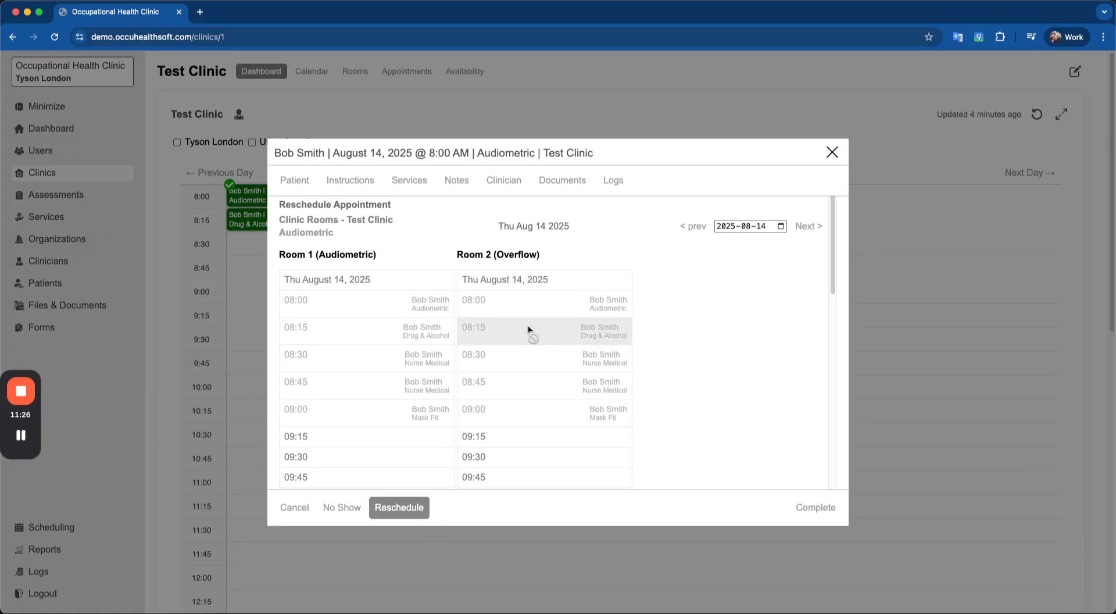
scroll(538, 336, "down", 3)
scroll(524, 286, "up", 5)
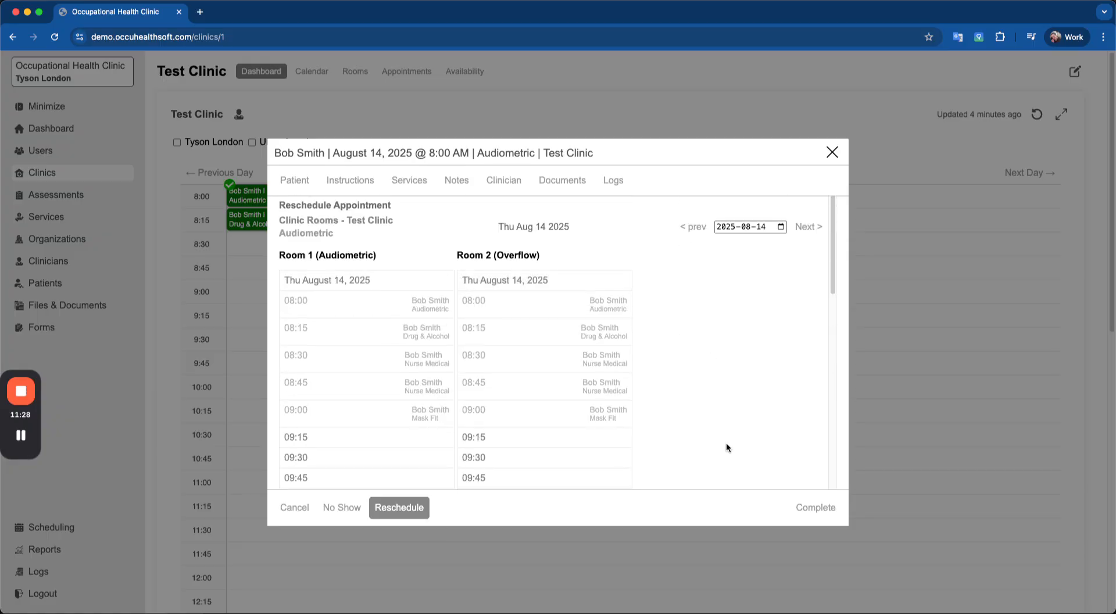
Step: Examine the Audiometric appointment's no-show form, including the internal information and the message to client and patient
left_click(333, 507)
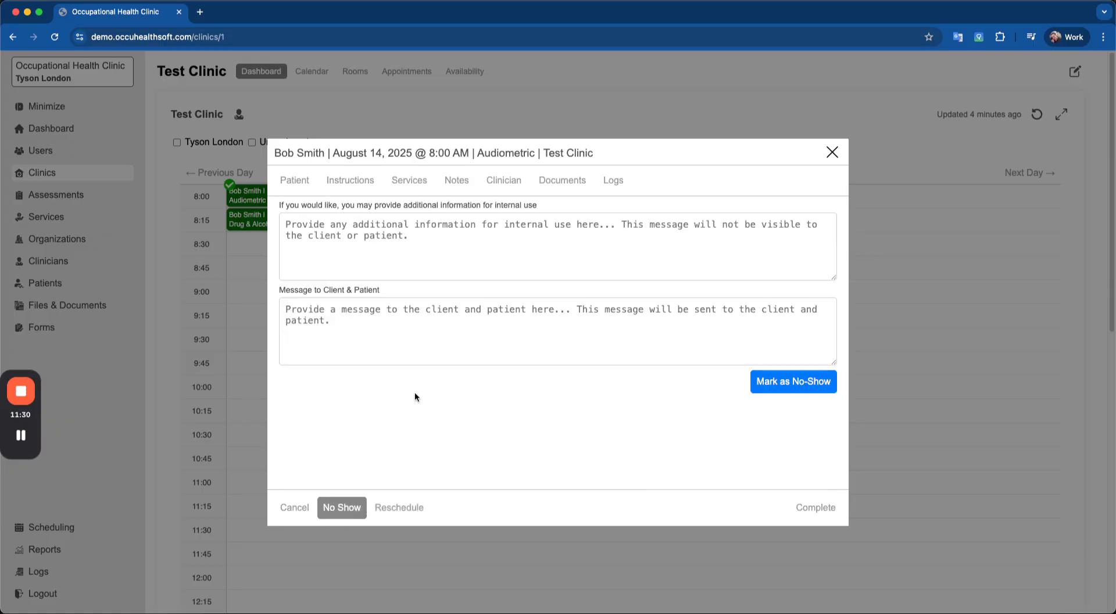
left_click(357, 233)
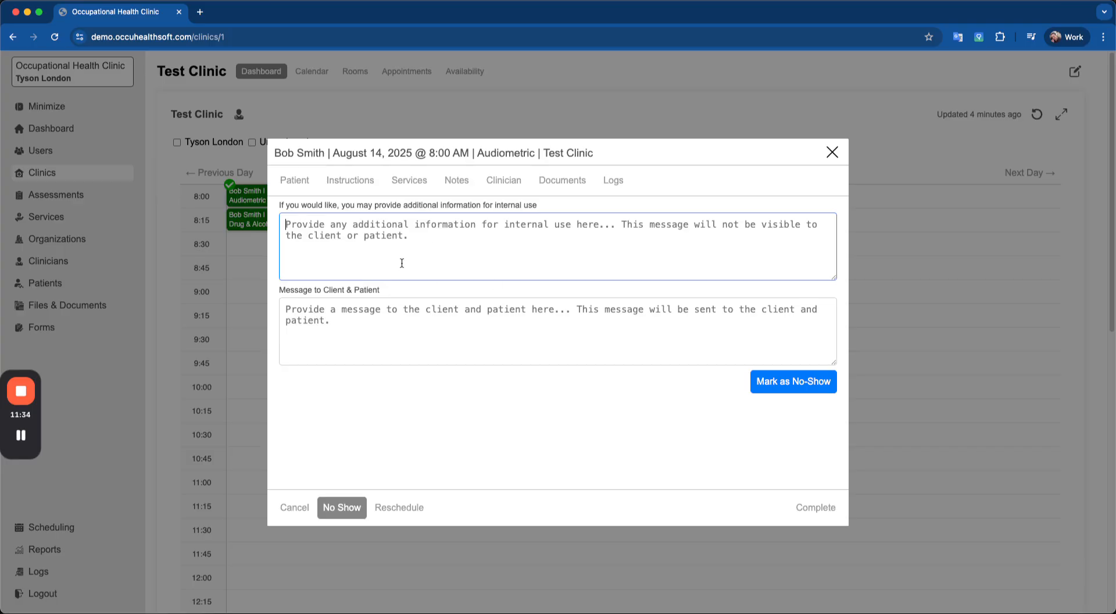
left_click(464, 337)
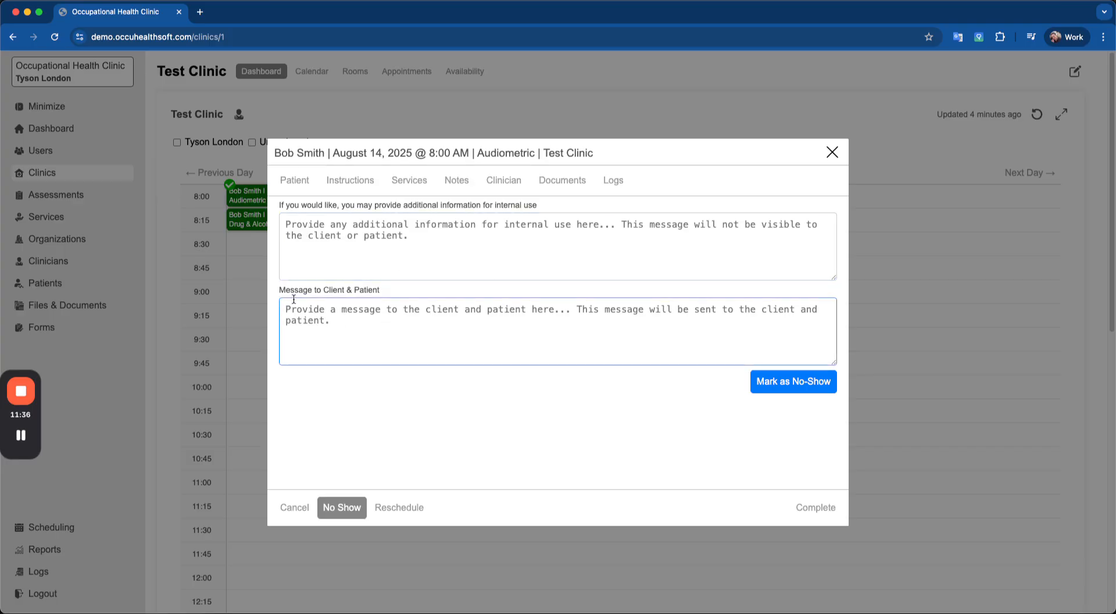
left_click_drag(281, 289, 395, 289)
left_click(395, 288)
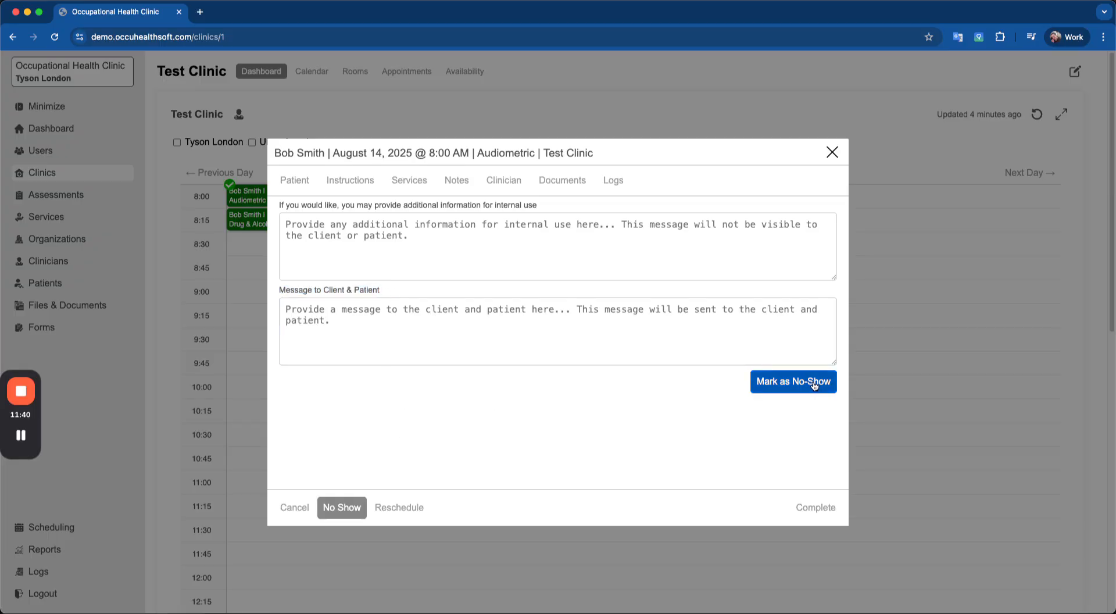
Step: Examine the Audiometric appointment's cancellation form, including the reason choices, the internal information and the cancellation fee option
left_click(294, 507)
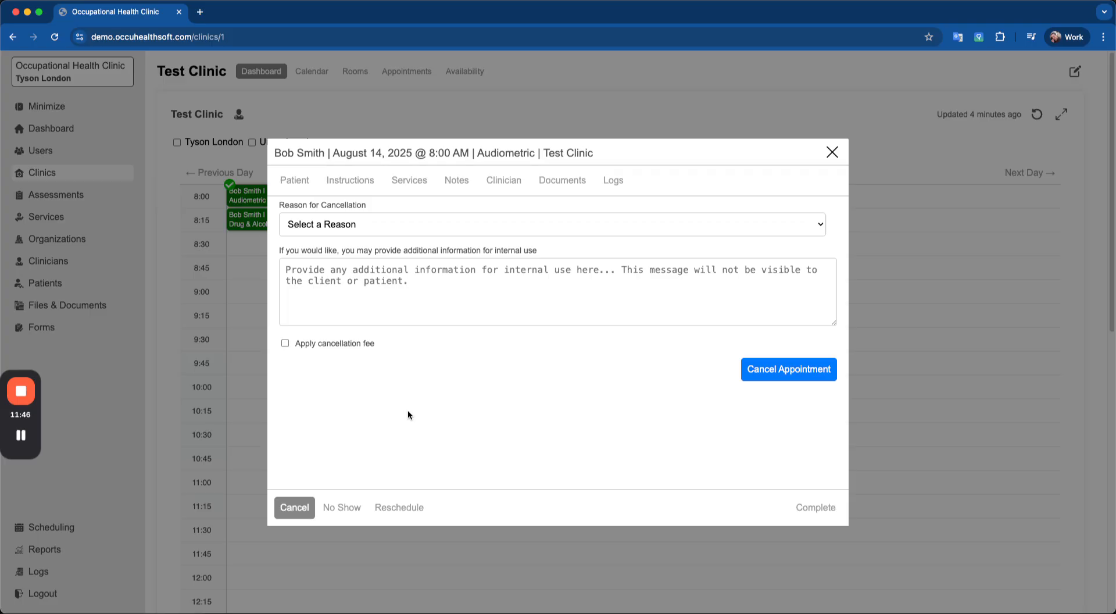
left_click(357, 228)
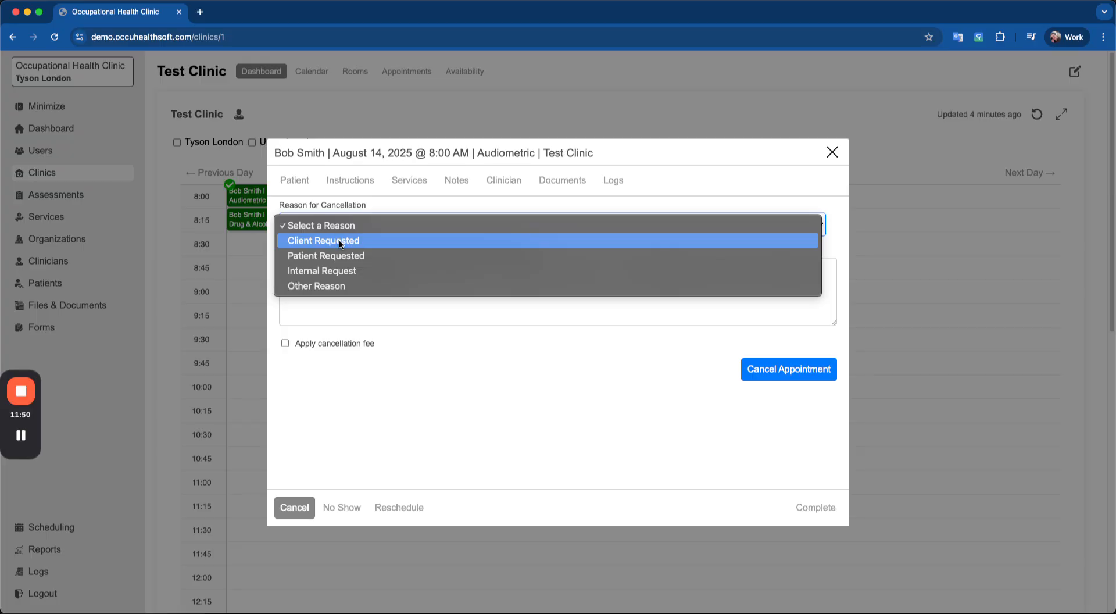
left_click(392, 400)
left_click(353, 288)
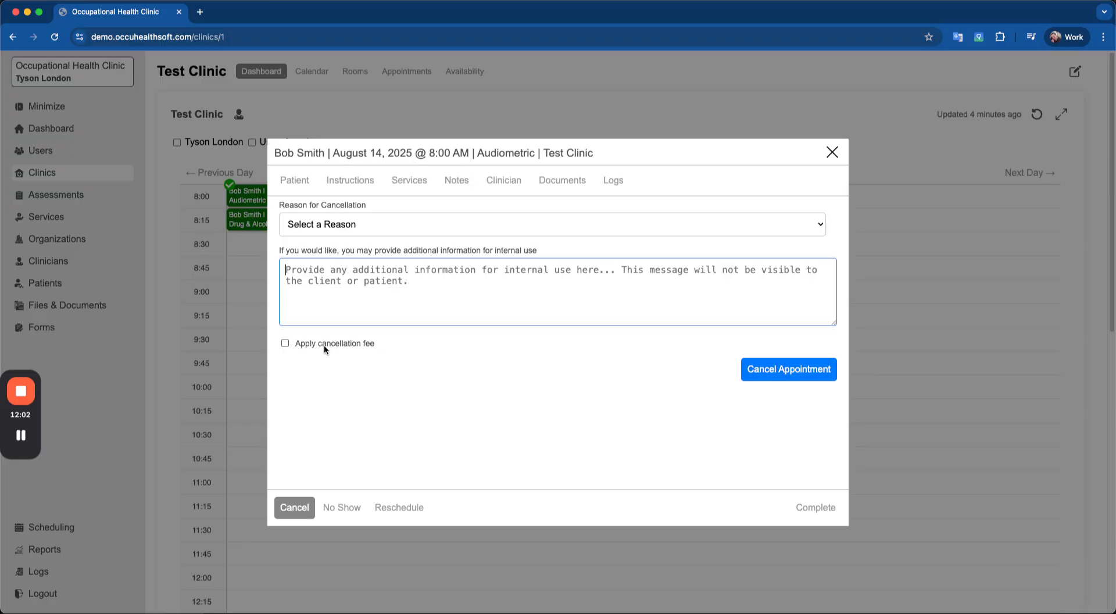
left_click(284, 343)
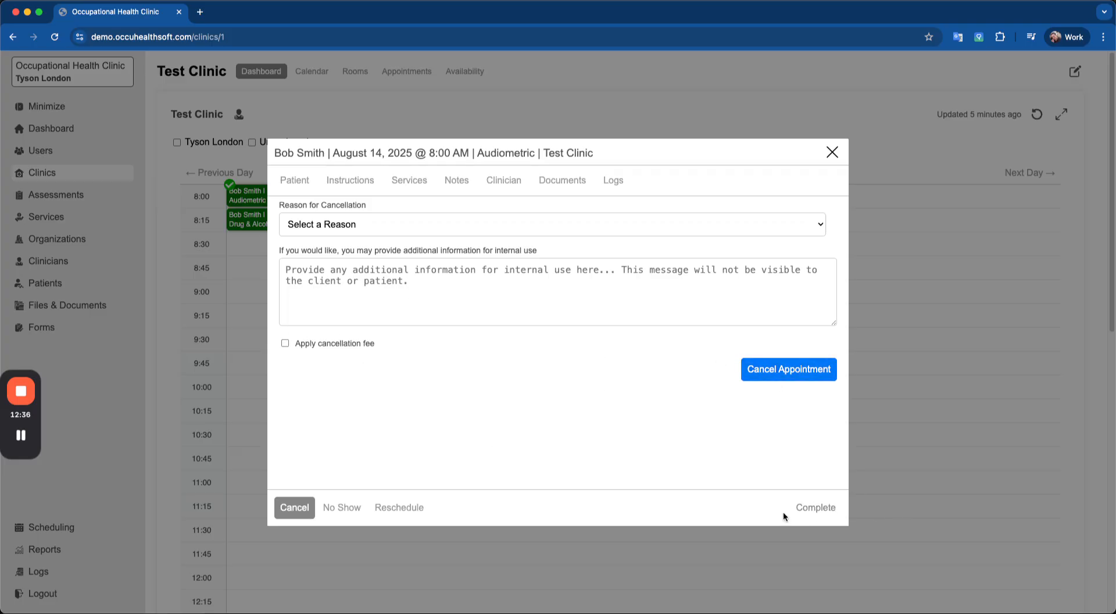
Step: Complete the Audiometric appointment with the final note "Complete!" and no message to the patient or client
left_click(816, 509)
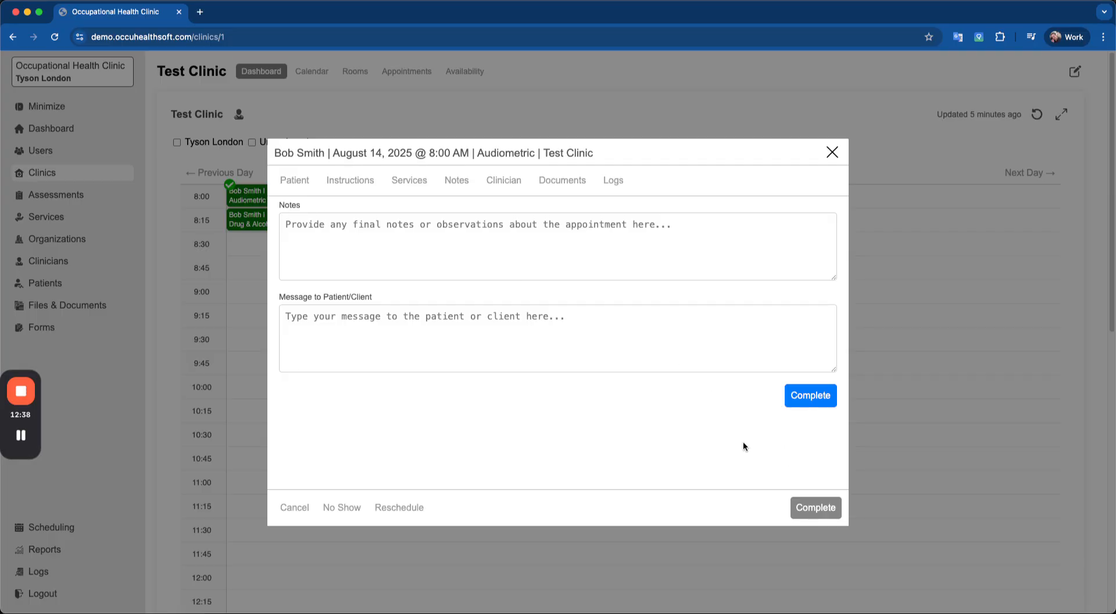
left_click(346, 242)
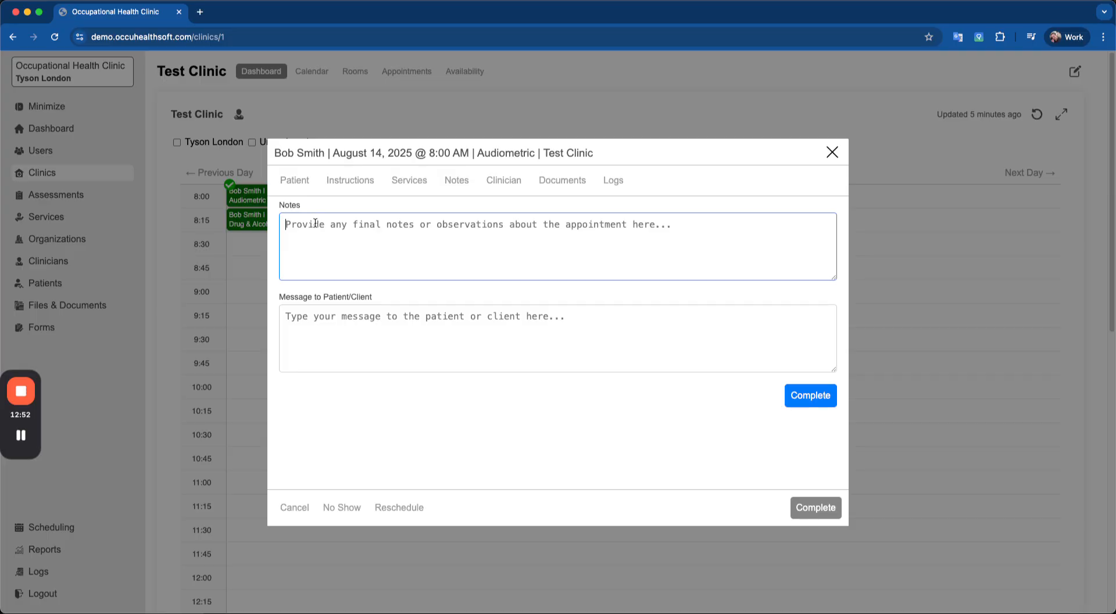
type("Complete!")
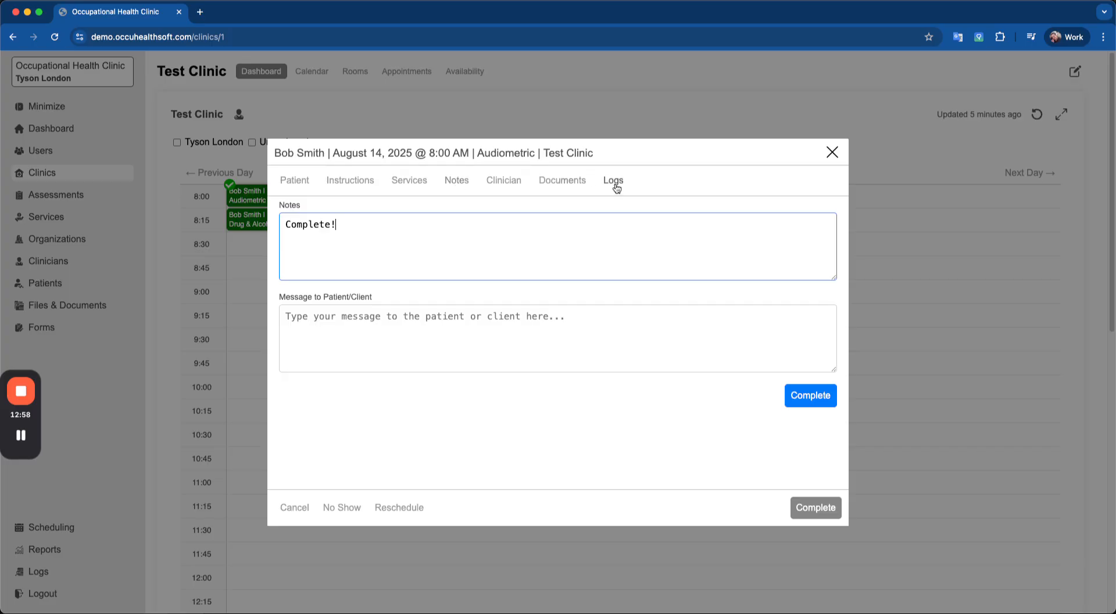
left_click(503, 331)
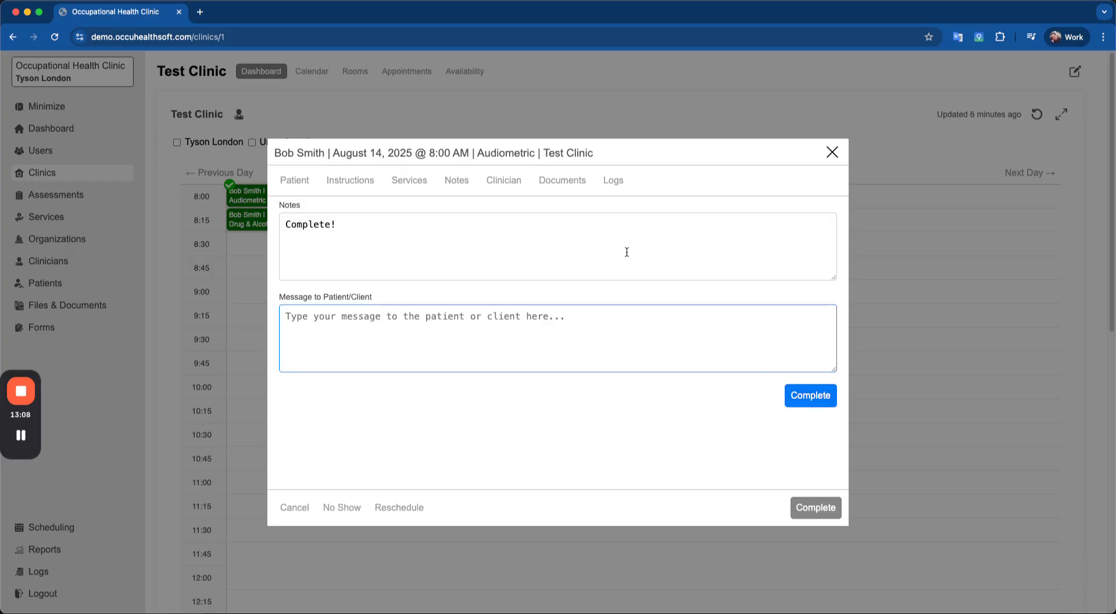
left_click(816, 400)
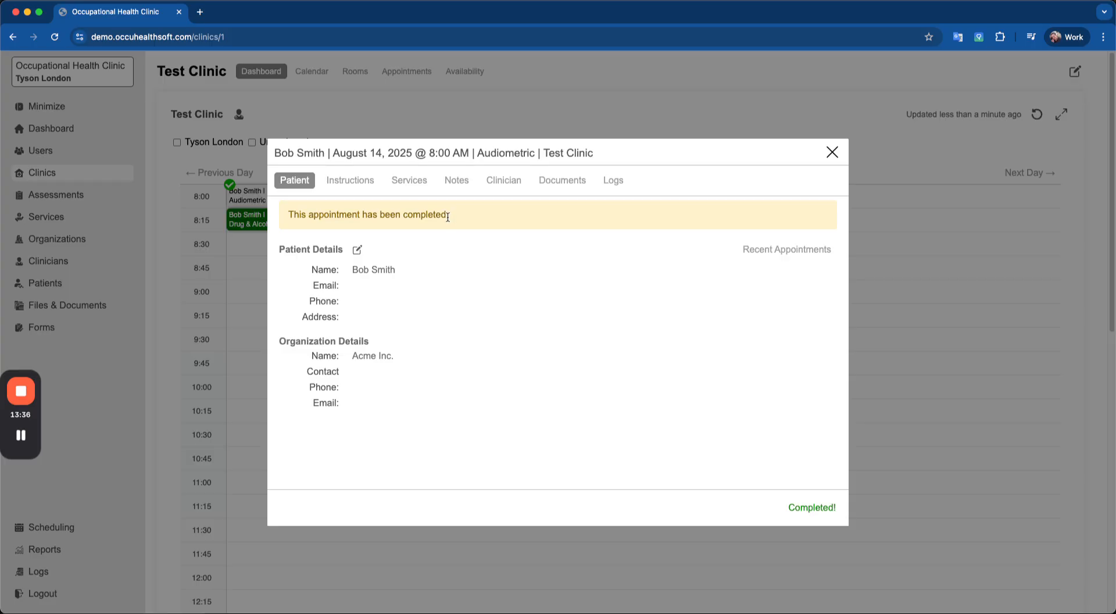
Step: Examine the completed Audiometric appointment's log, including the completion and note entries, and close the appointment
left_click(612, 186)
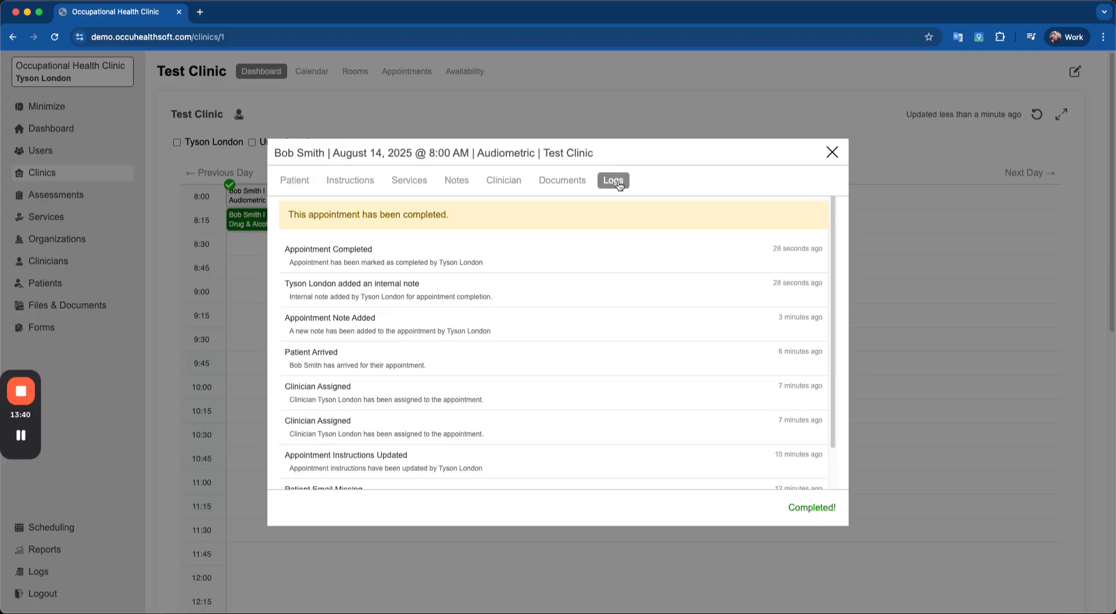
scroll(343, 335, "down", 2)
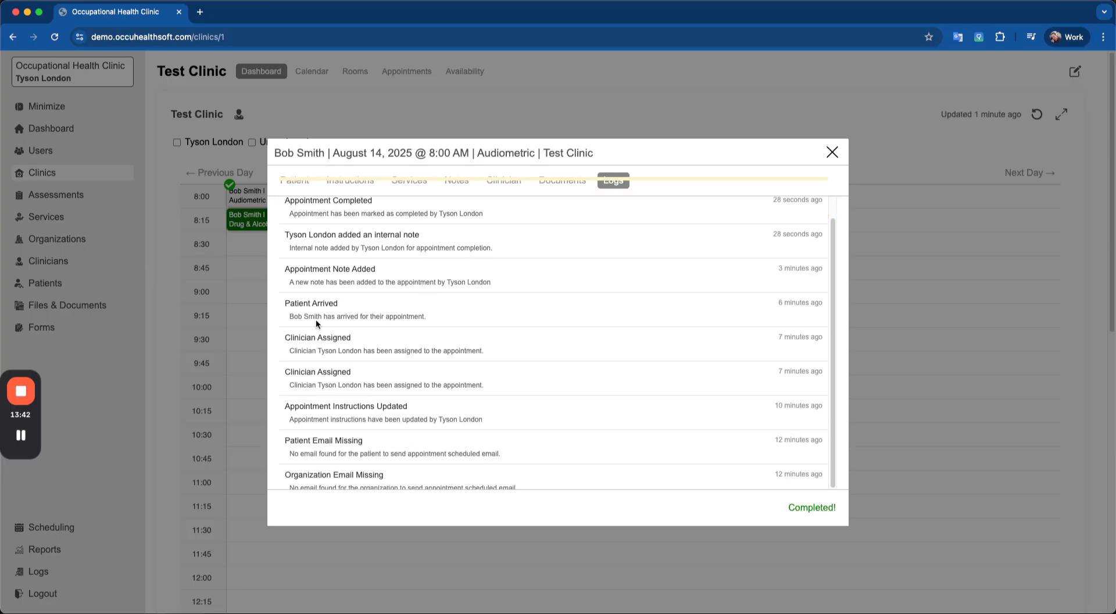
scroll(320, 299, "up", 2)
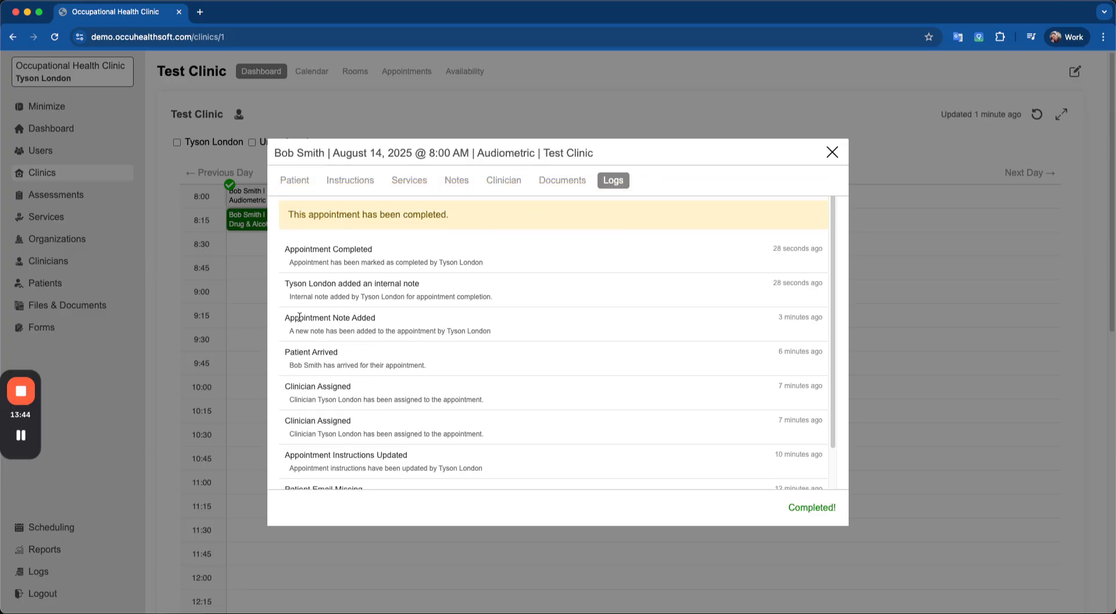
left_click_drag(285, 317, 391, 323)
left_click(392, 322)
left_click_drag(287, 283, 417, 283)
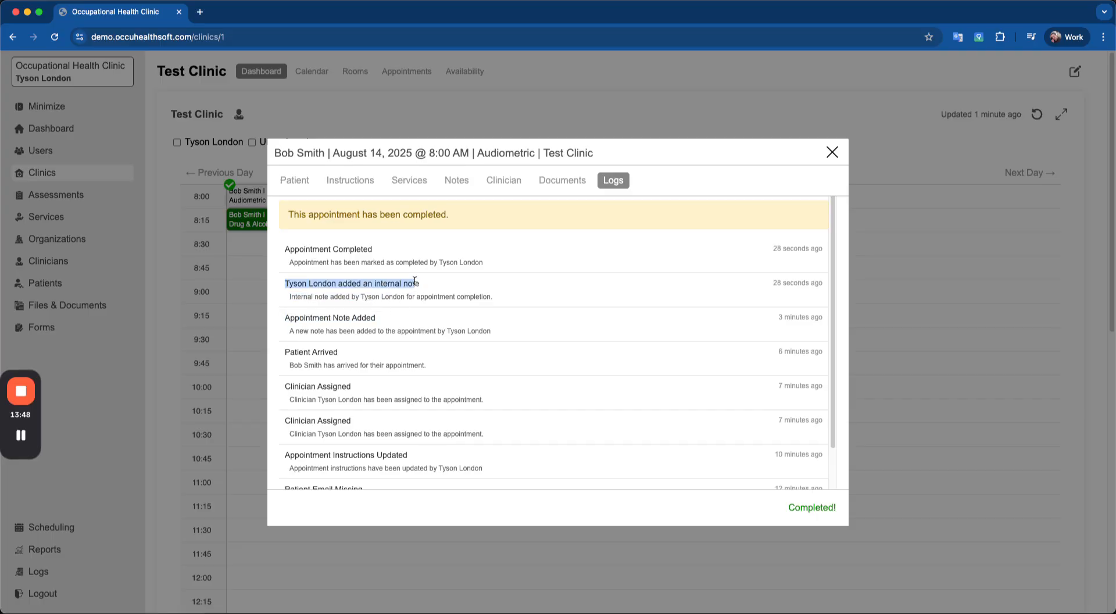
left_click(456, 297)
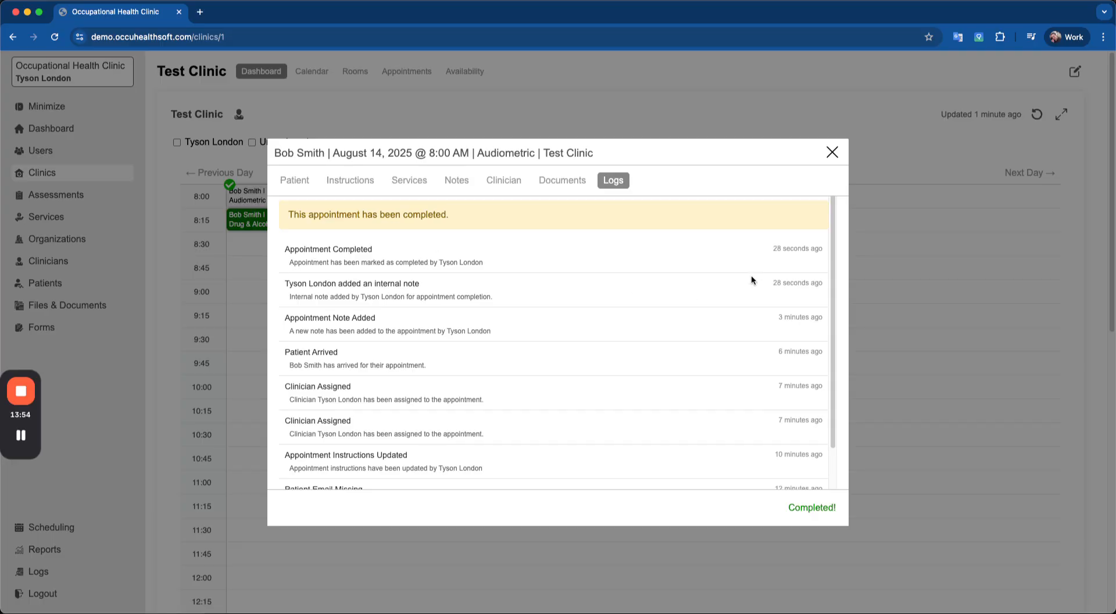
left_click(833, 154)
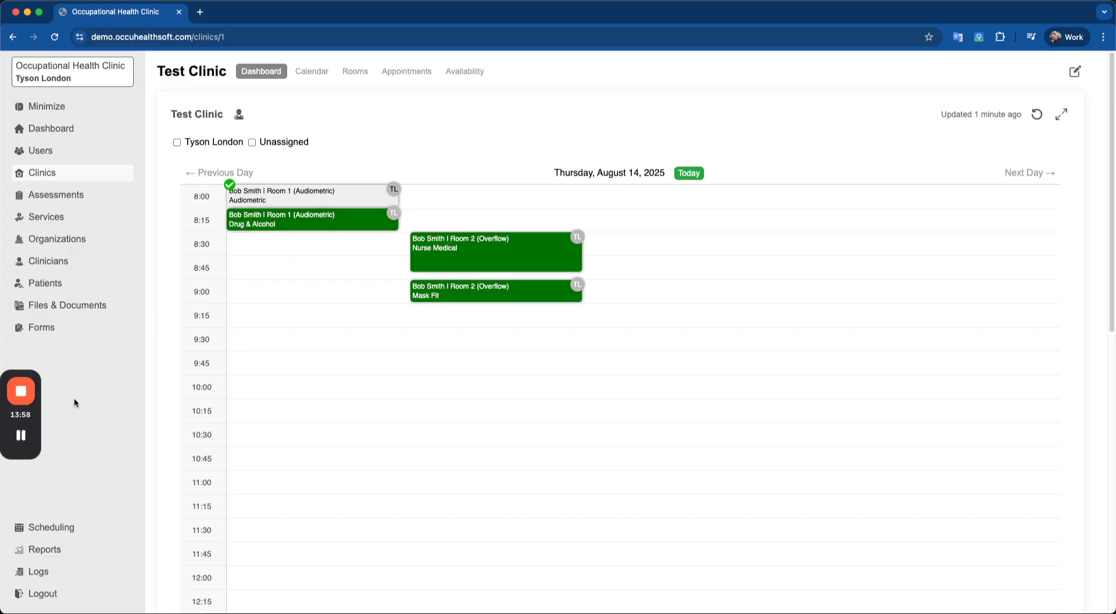
Step: Mark the 8:15 Drug & Alcohol appointment as a no-show without any messages, and close it
mouse_move(297, 203)
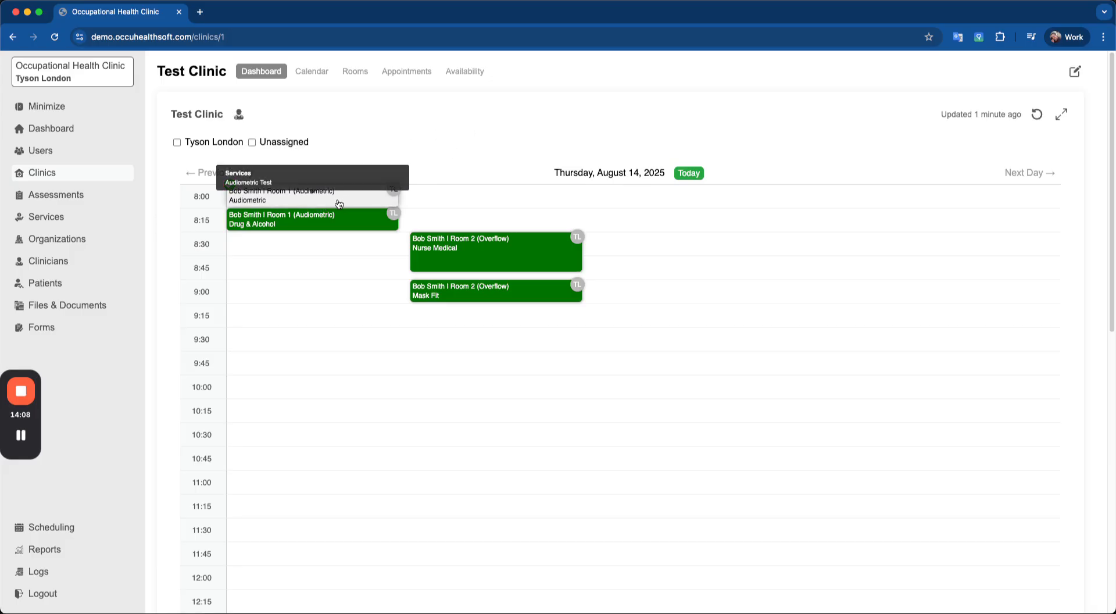
left_click(299, 227)
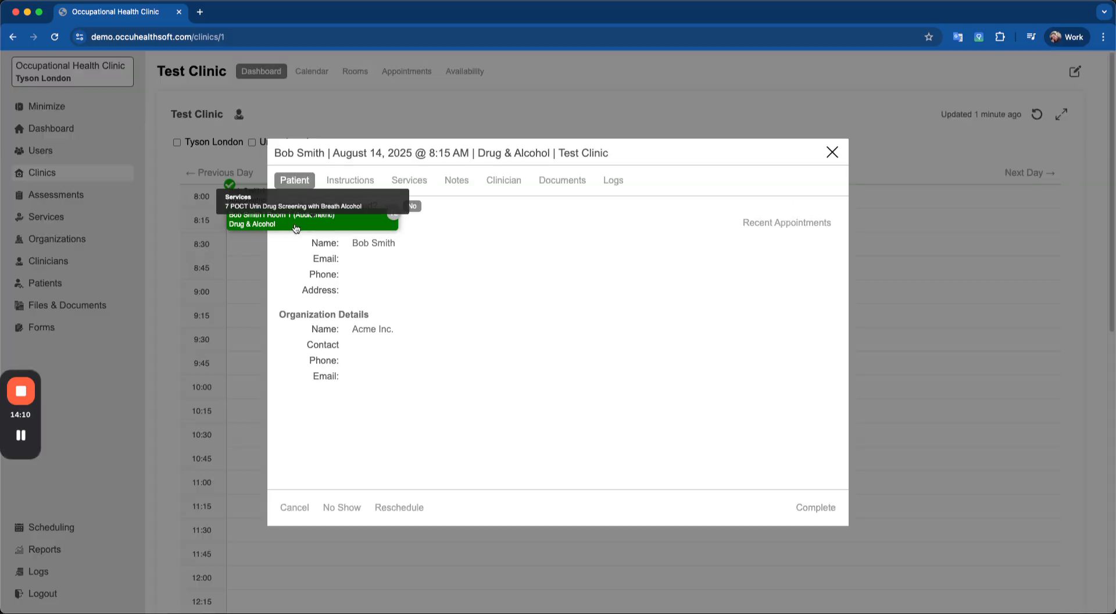
left_click(352, 507)
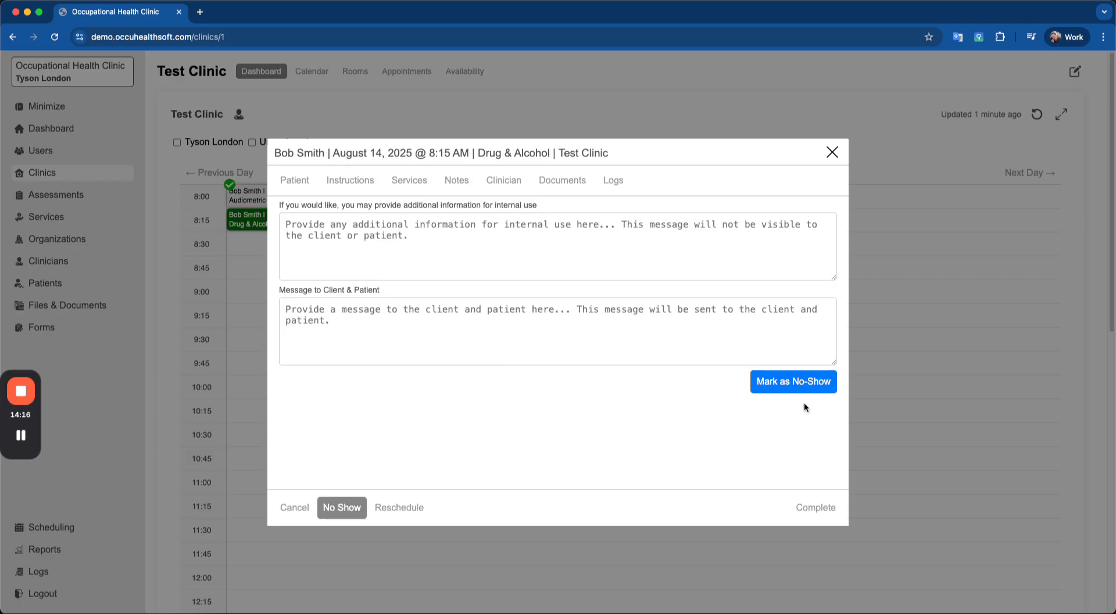
left_click(782, 382)
left_click(654, 124)
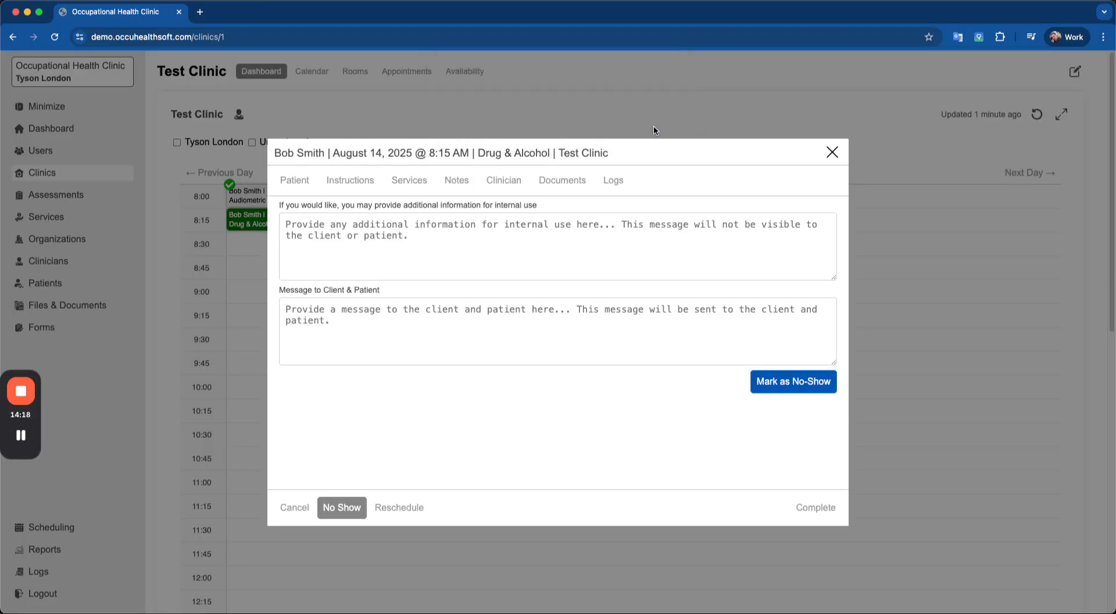
left_click(832, 153)
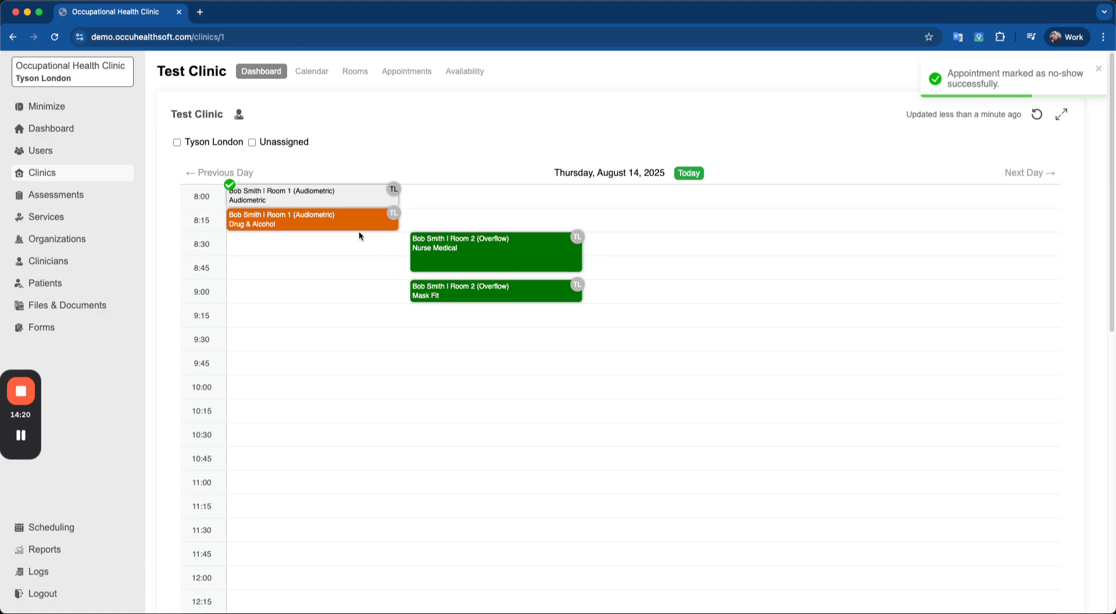
Step: Cancel the 8:30 Nurse Medical appointment with the reason Client Requested and no cancellation fee, and close it
left_click(447, 263)
left_click(307, 509)
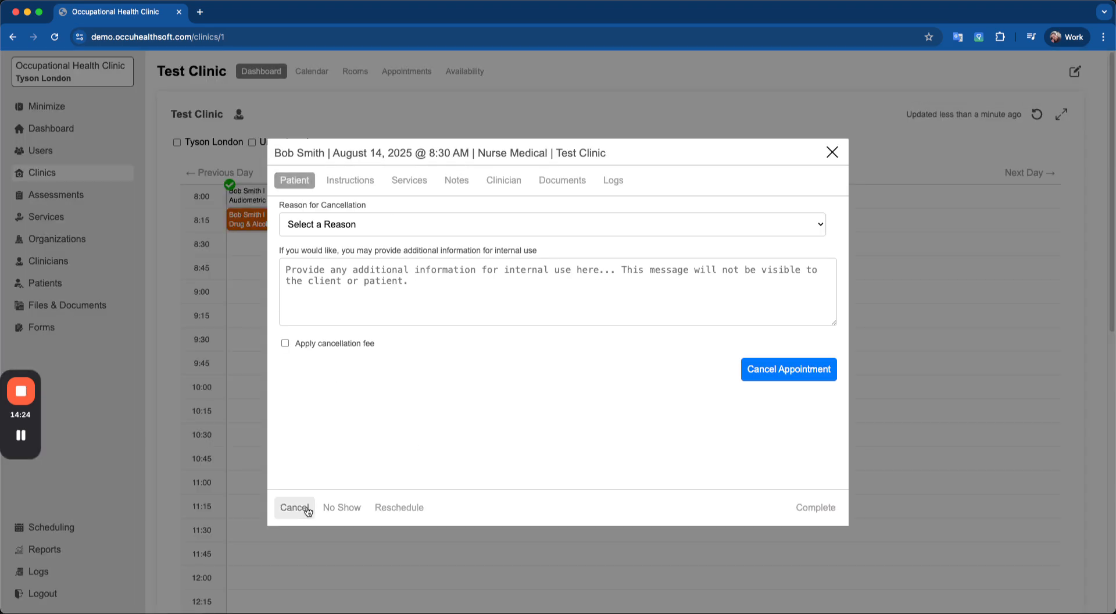
left_click(319, 228)
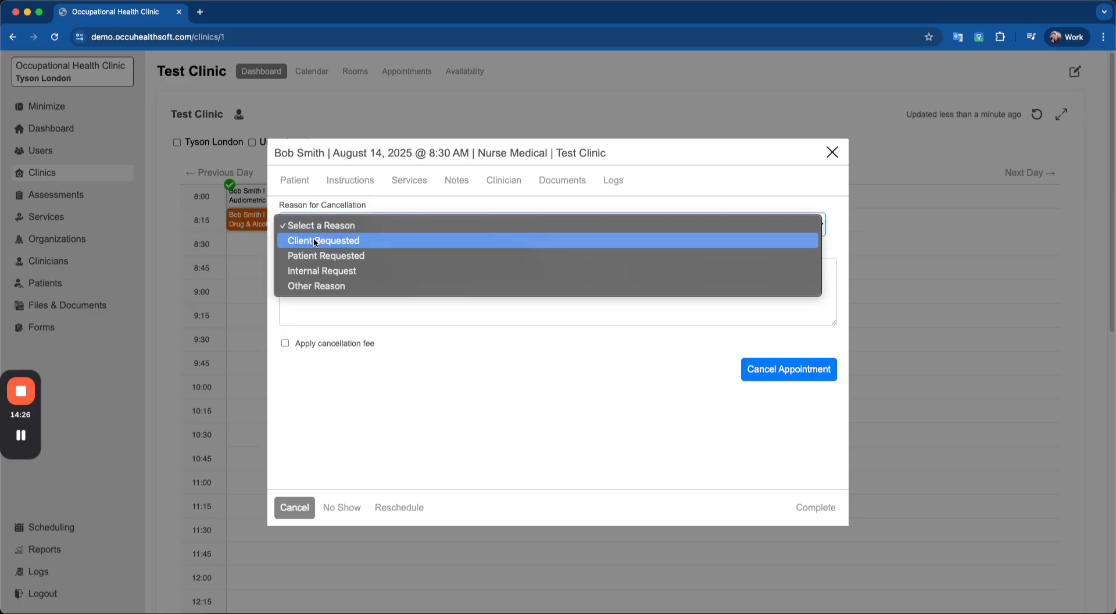
left_click(314, 240)
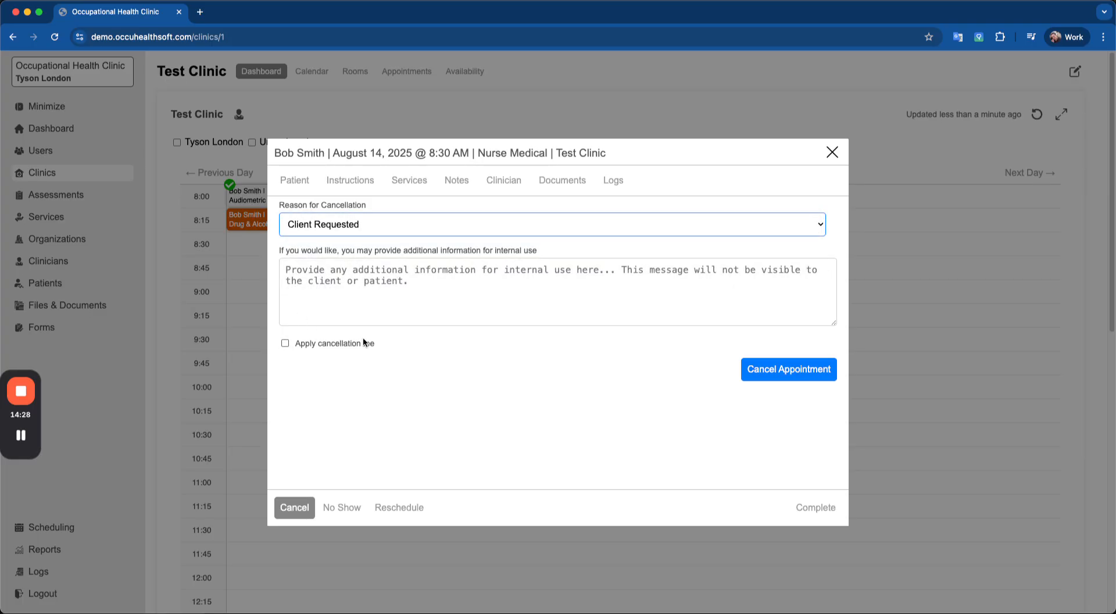
left_click(801, 377)
left_click(832, 152)
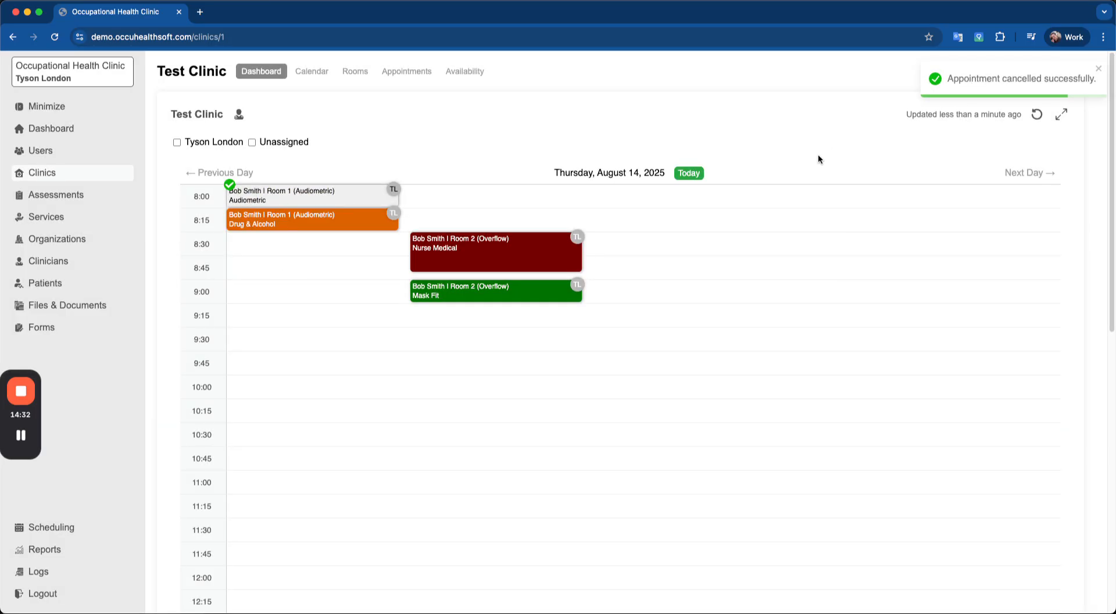
Step: Examine the patient and organization details of the 9:00 Mask Fit appointment and return to the clinic's day schedule
left_click(468, 298)
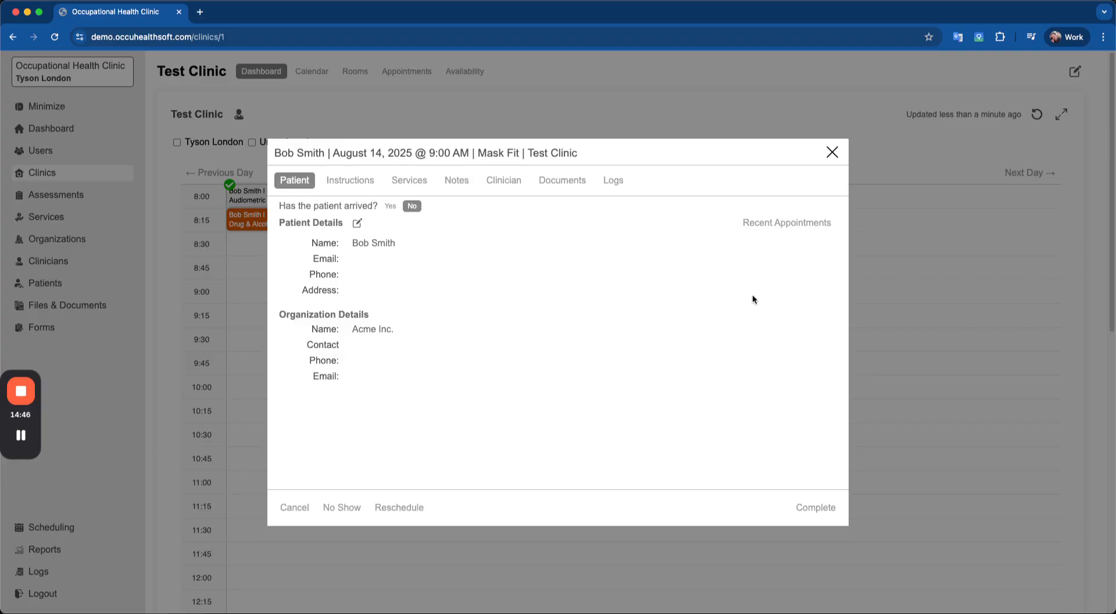
left_click(832, 151)
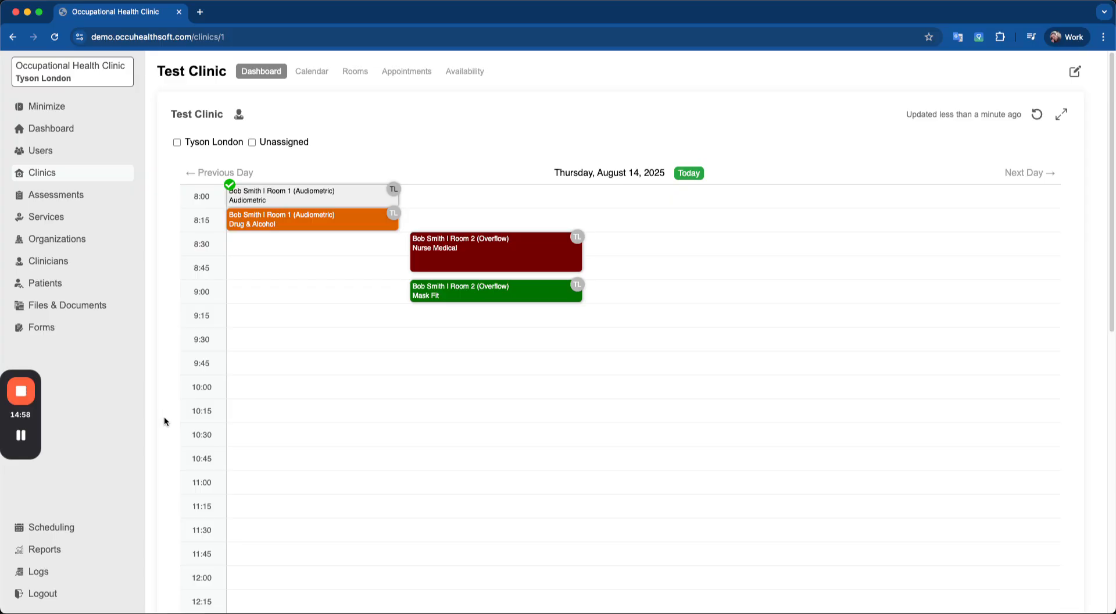
mouse_move(25, 396)
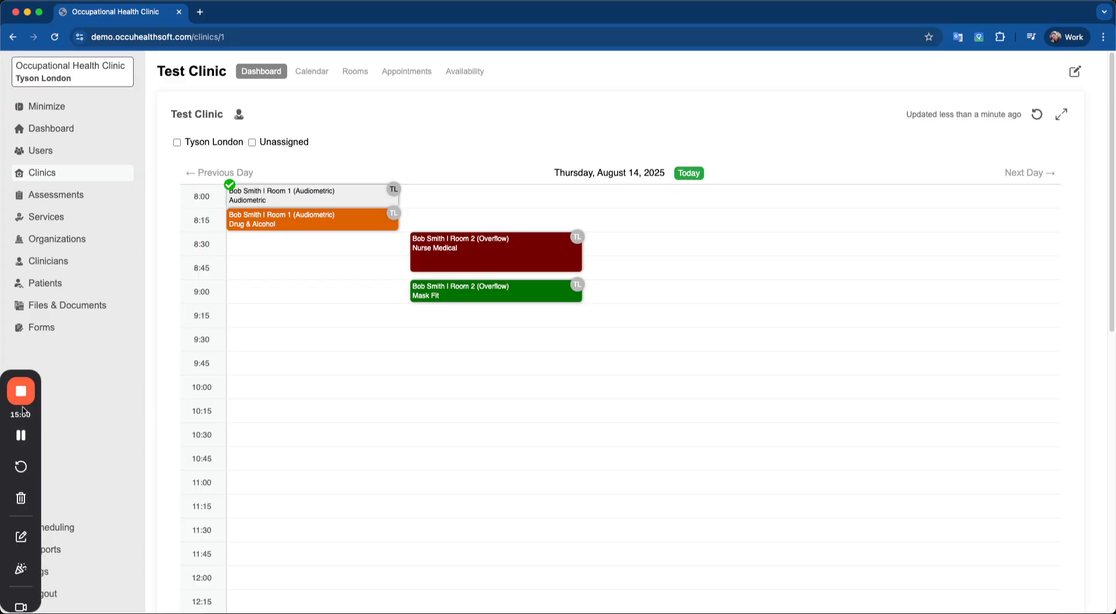